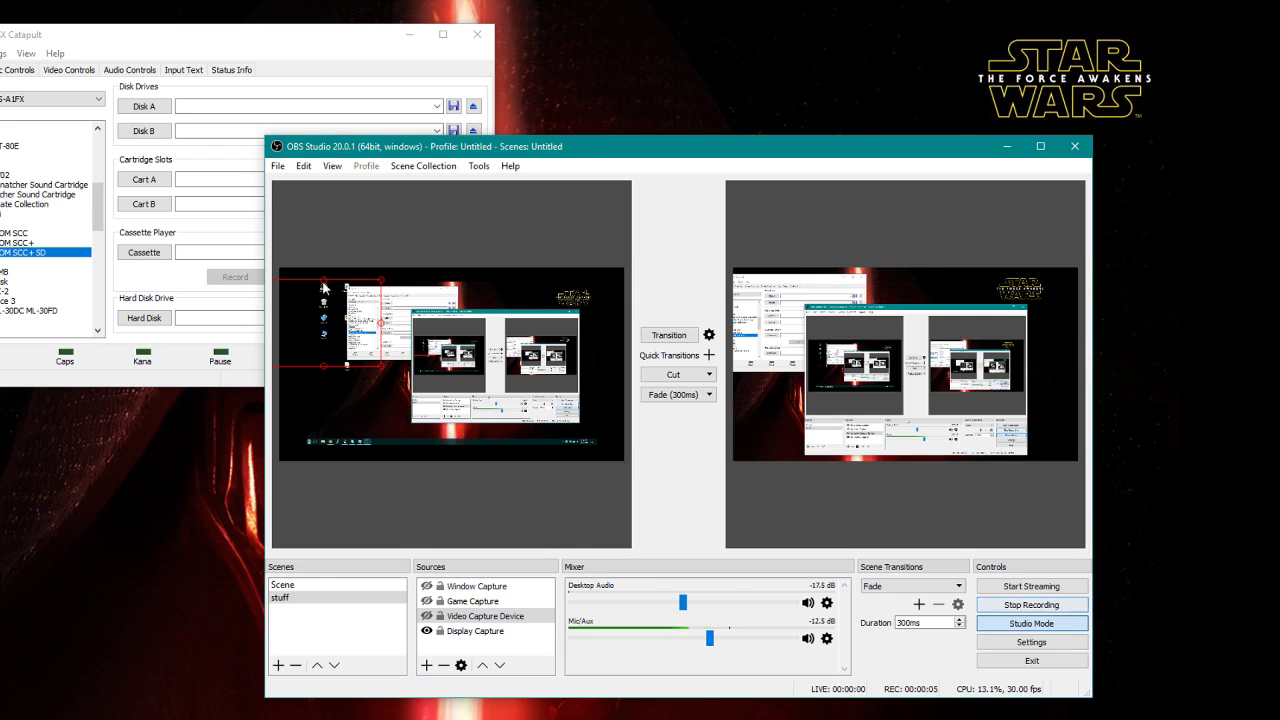
Switch to openMSX Catapult, reposition its window, and start the Panasonic FS-A1FX with the MegaFlashROM SCC+ SD extension.
left_click(179, 40)
left_click_drag(179, 40, 249, 55)
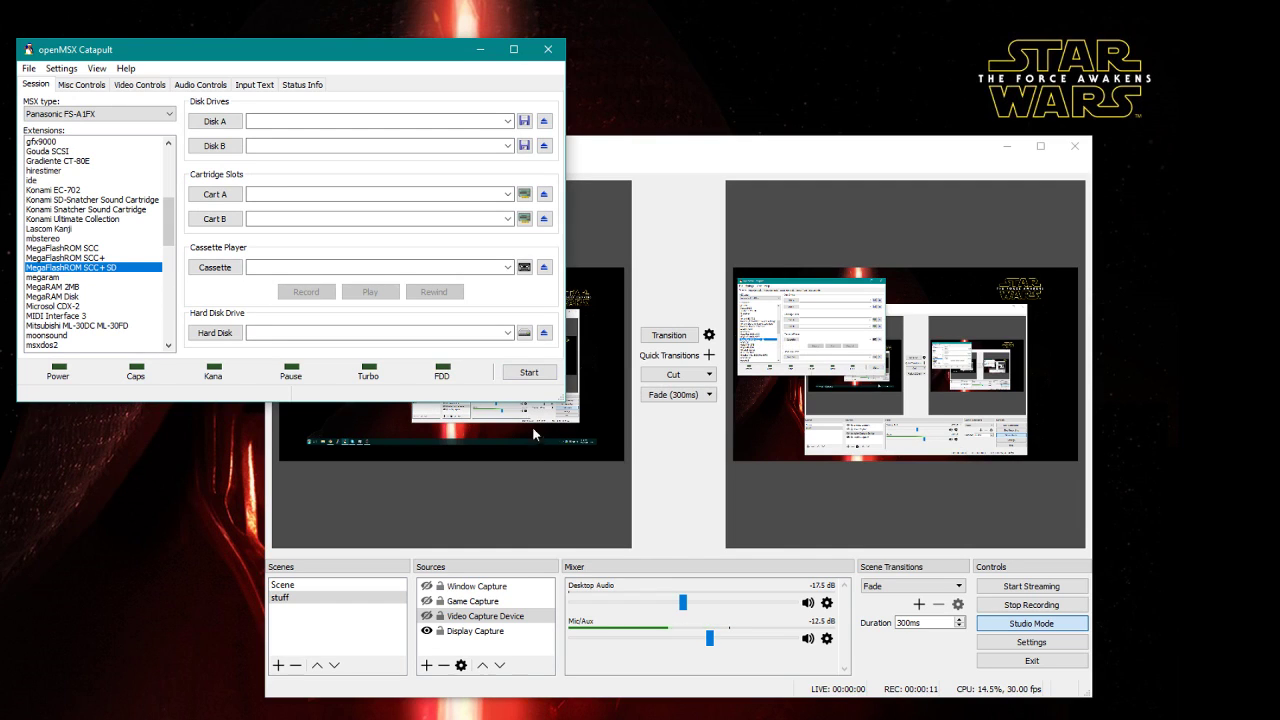
left_click(528, 373)
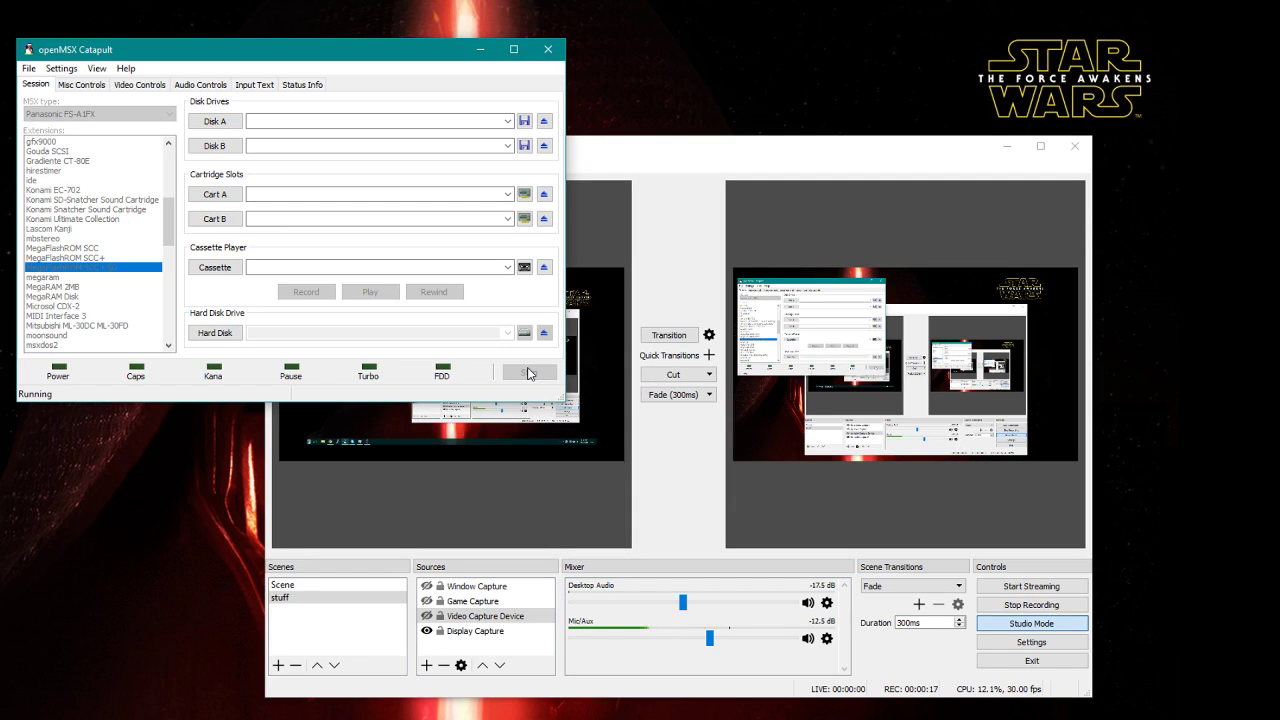
left_click(302, 85)
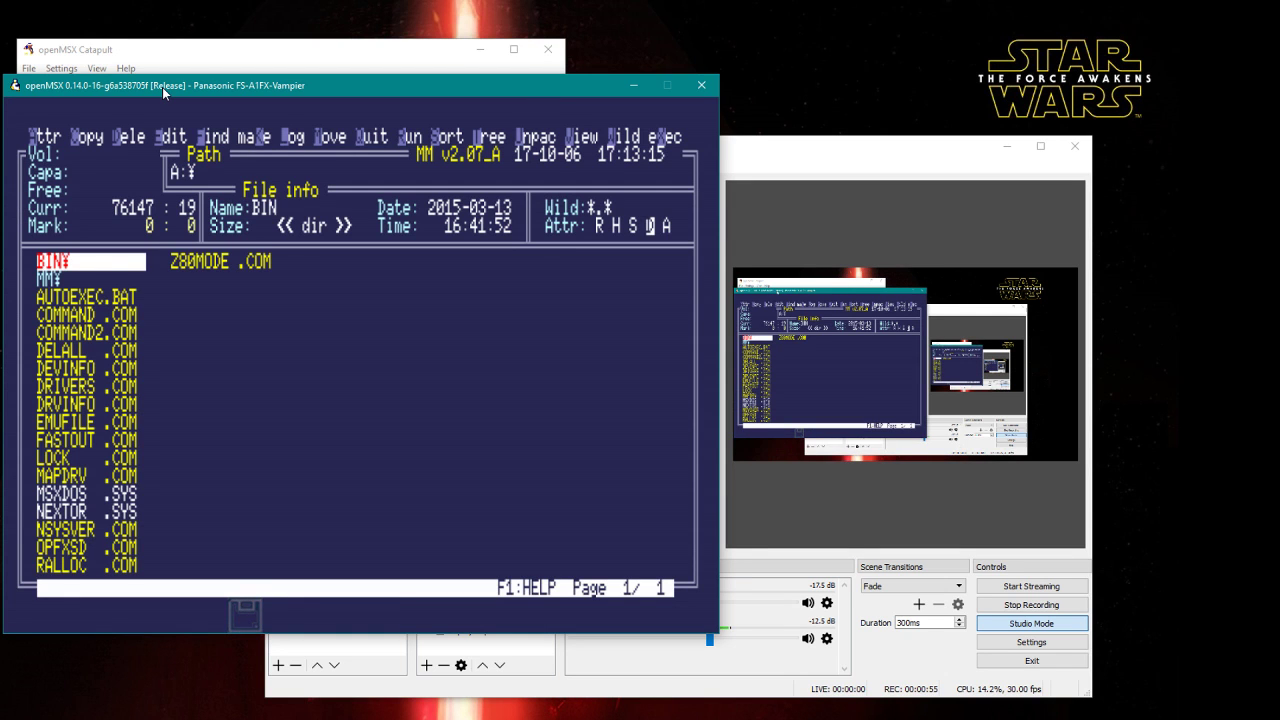
Mark every file and directory on drive A: and try to copy them to drive B: without making a new directory.
key("space")
key("space")
key("space")
key("space")
key("space")
key("space")
key("space")
key("space")
key("space")
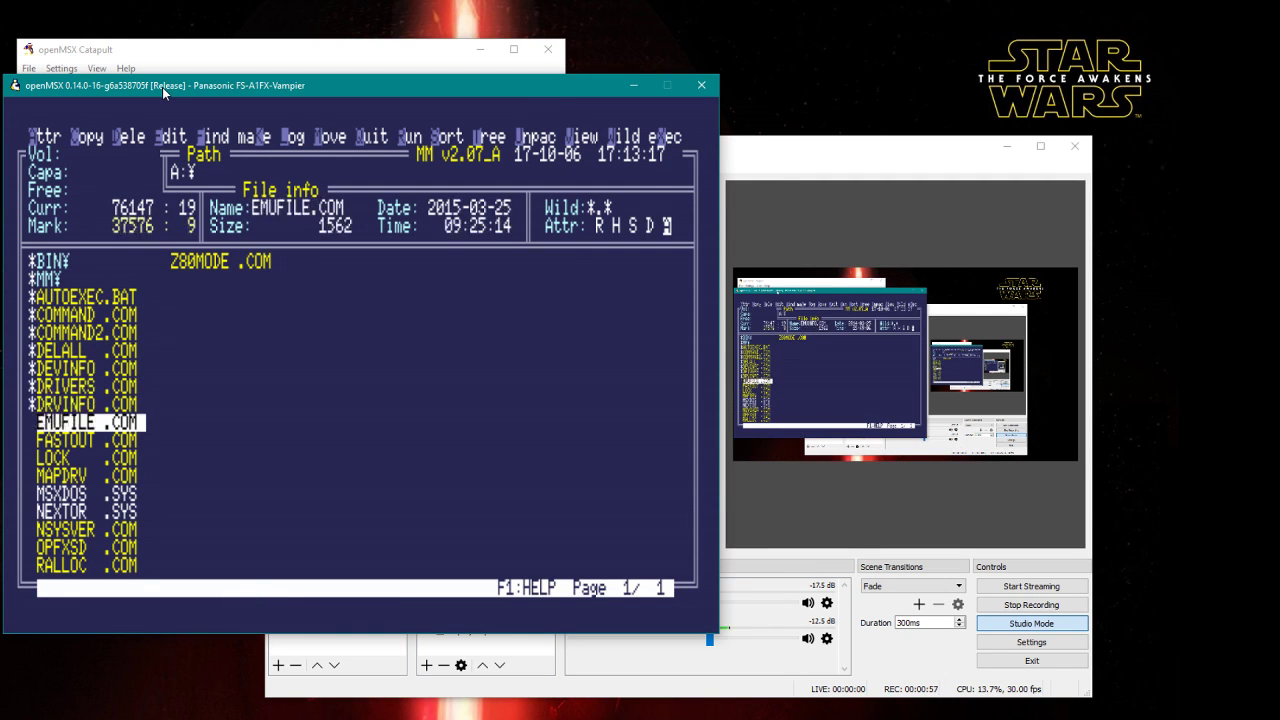
key("space")
key("space")
key("space")
key("space")
key("space")
key("space")
key("space")
key("space")
key("space")
key("space")
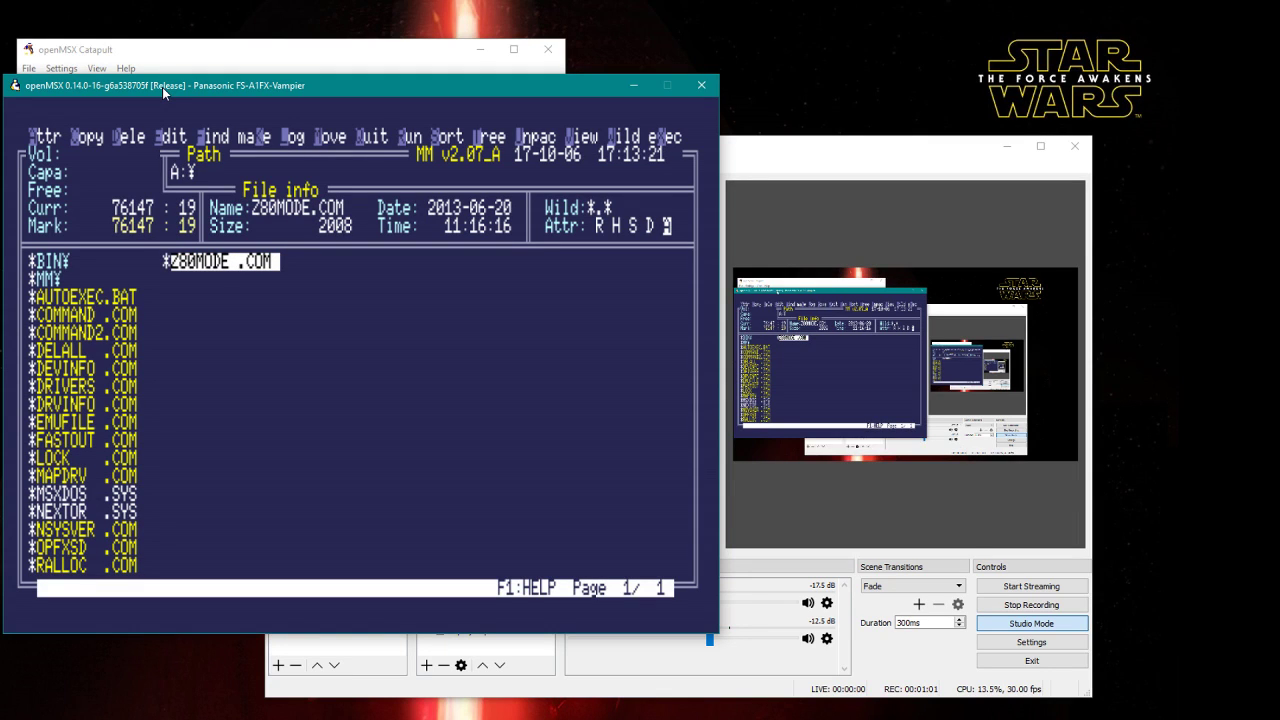
type("c")
type("b")
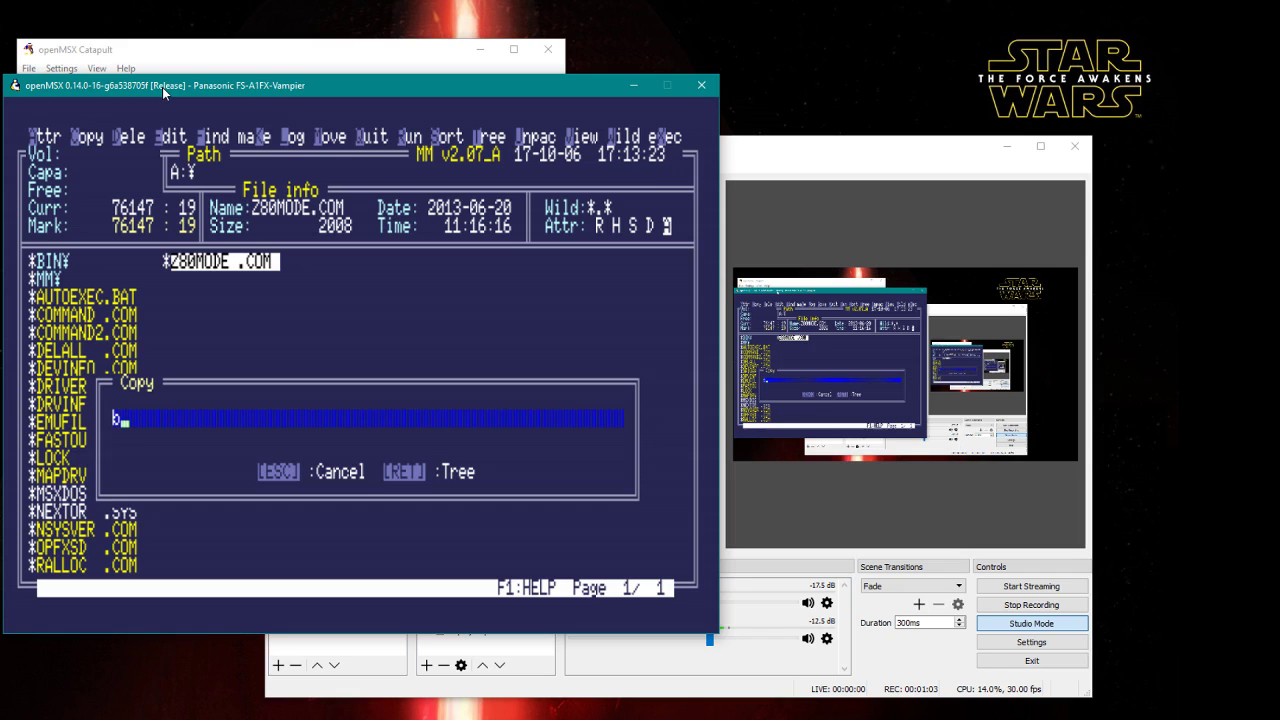
type(":")
key("Return")
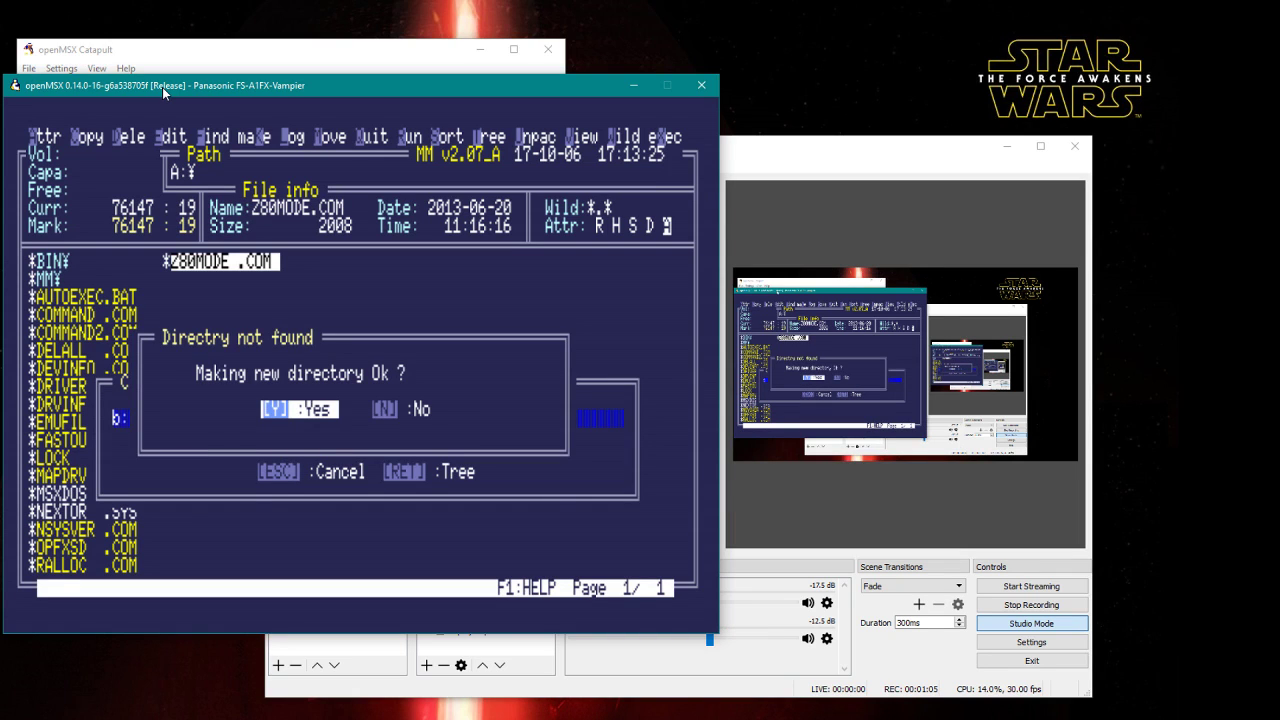
key("n")
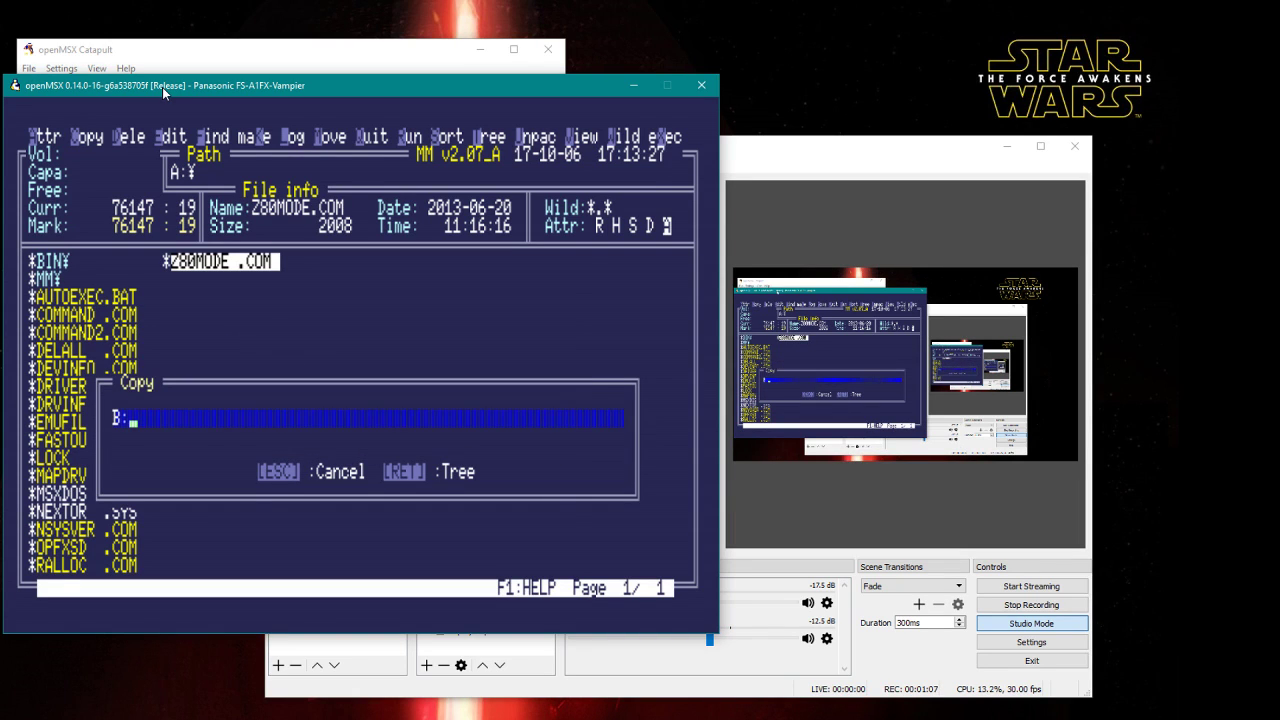
key("Escape")
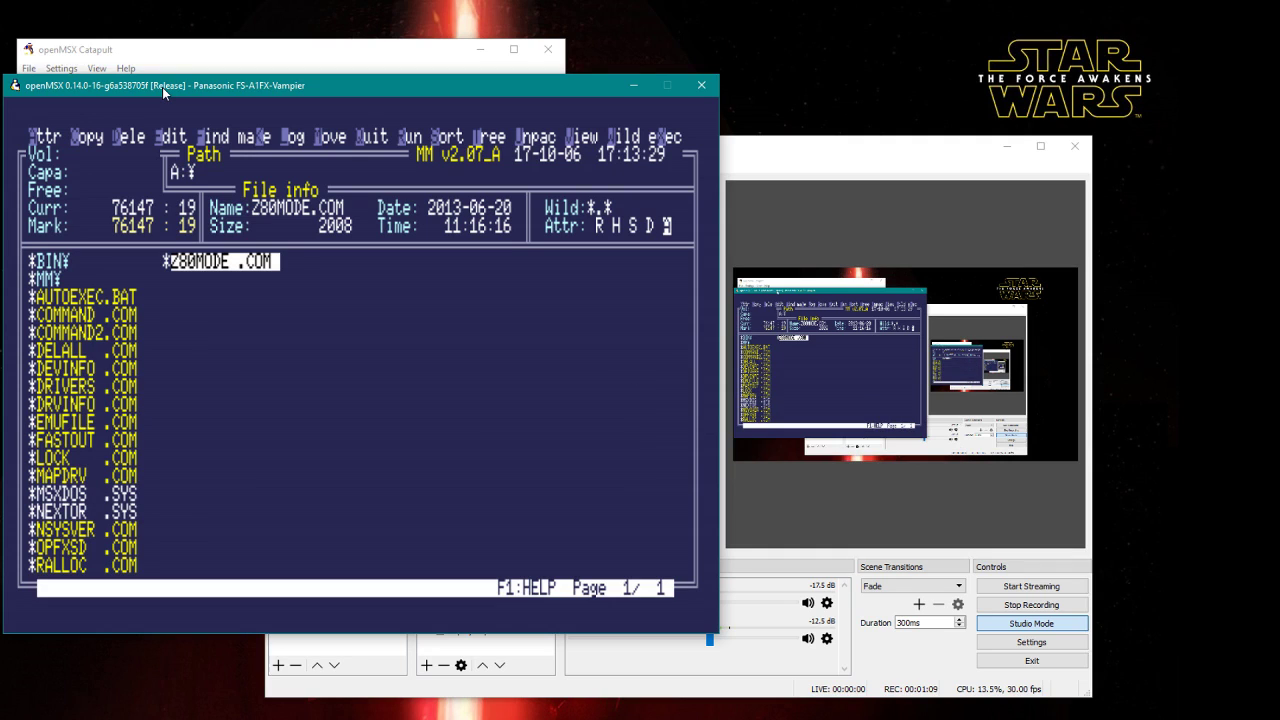
Quit the MM file manager and start BASIC from the A: prompt.
key("q")
key("y")
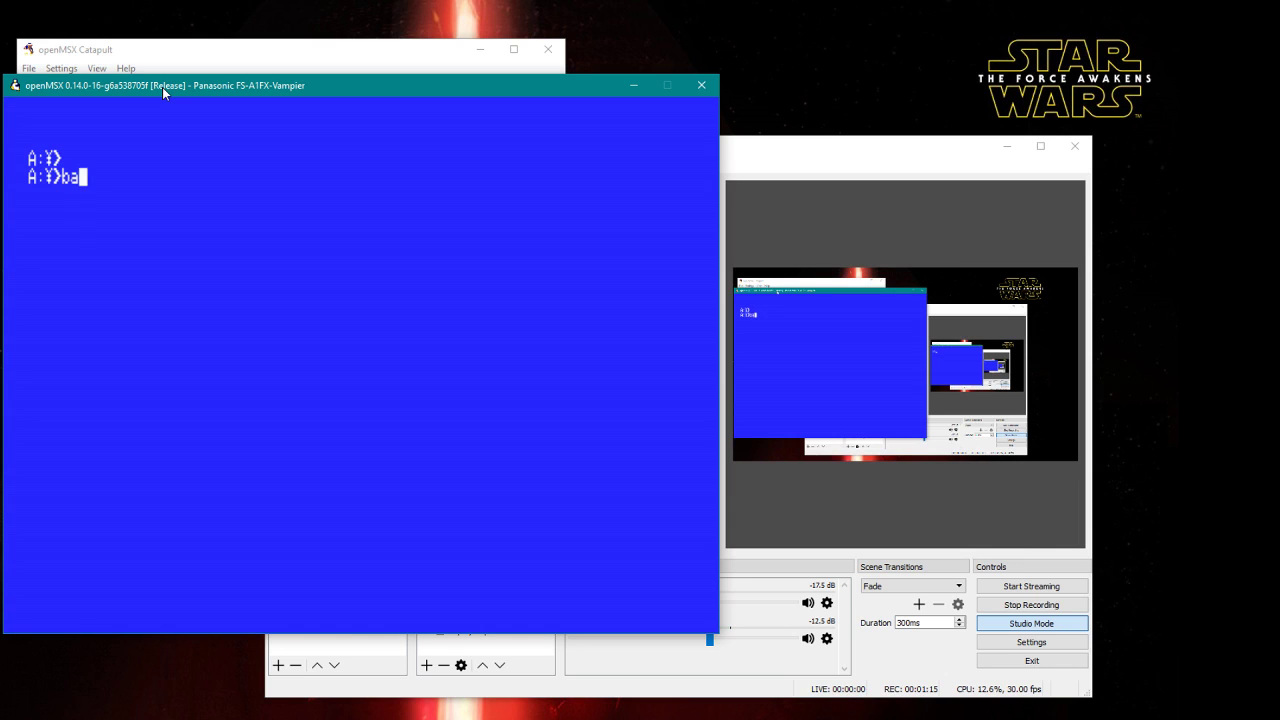
type("sic")
key("Return")
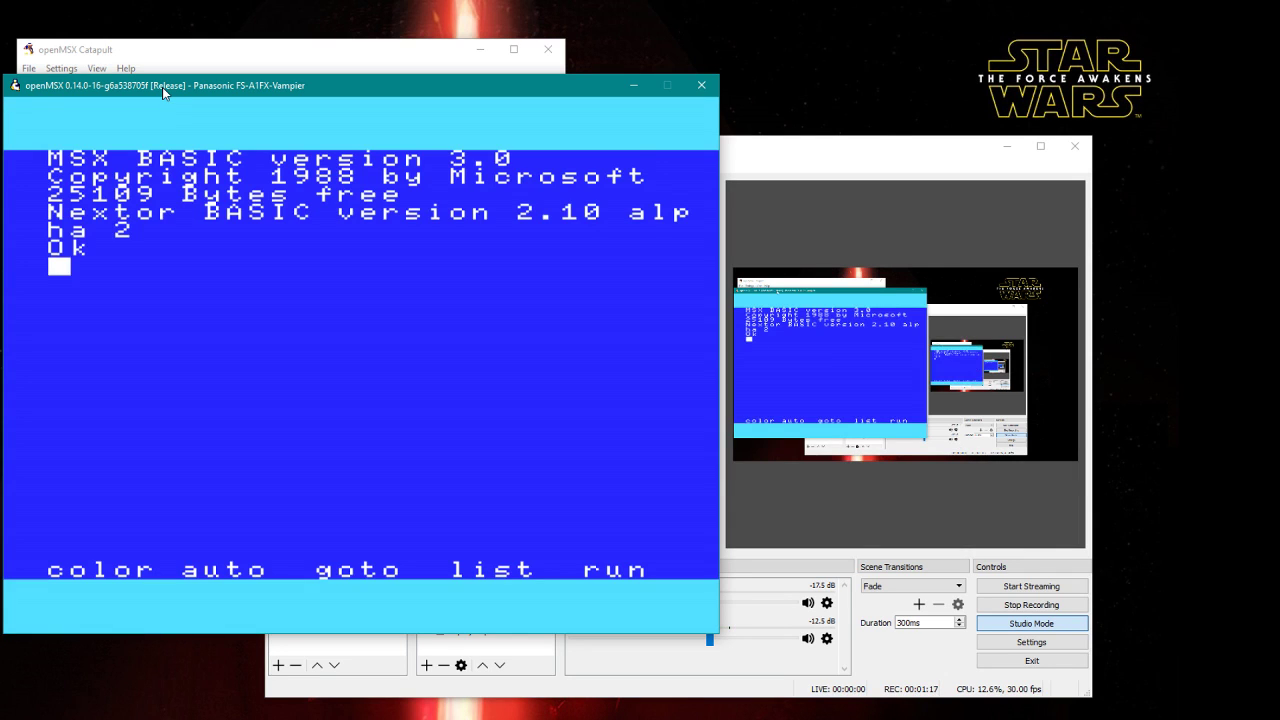
Run "call fdisk" to launch the Nextor partitioning tool and select the MegaFlashROM SCC+ SD driver.
type("call di")
key("BackSpace")
key("BackSpace")
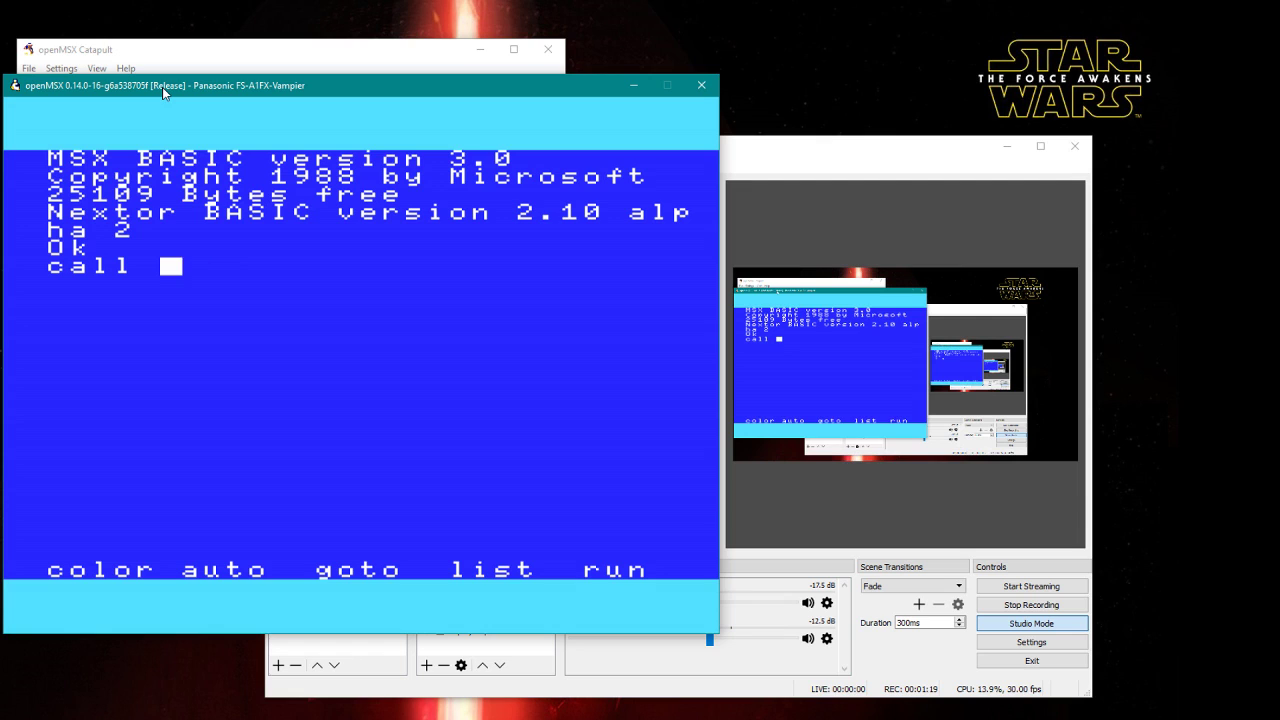
type("fdisk")
key("Return")
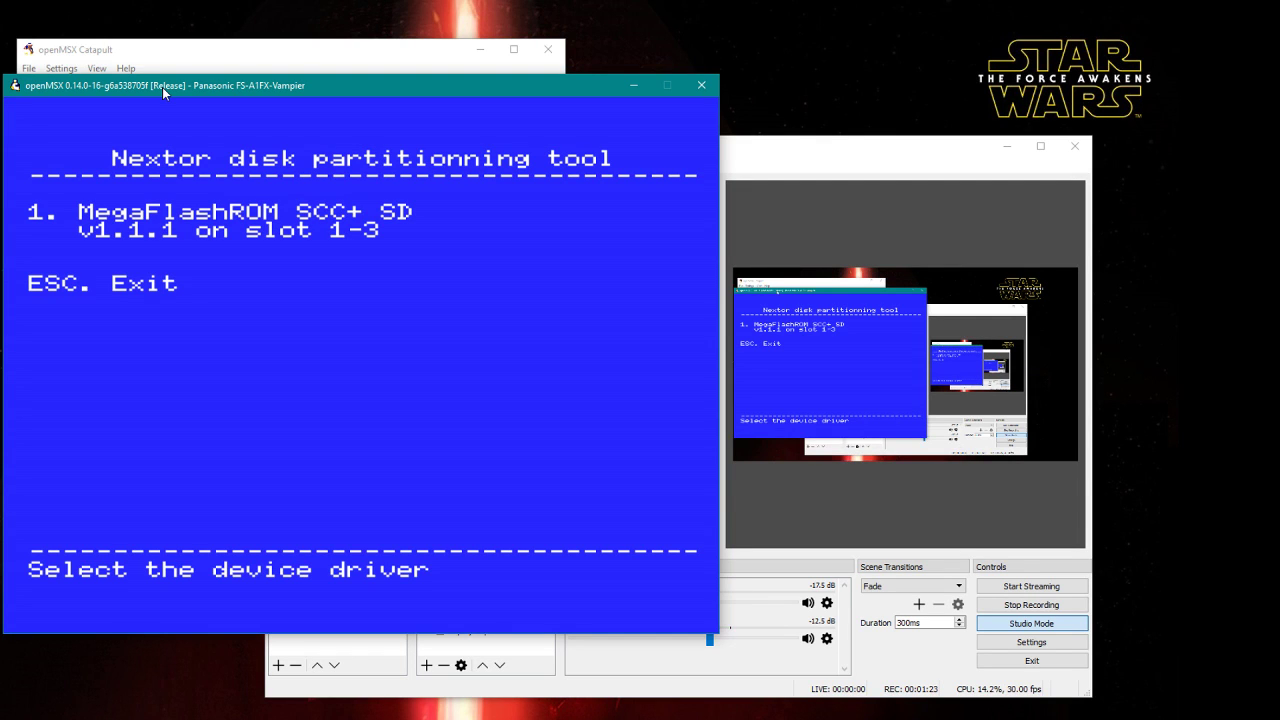
key("1")
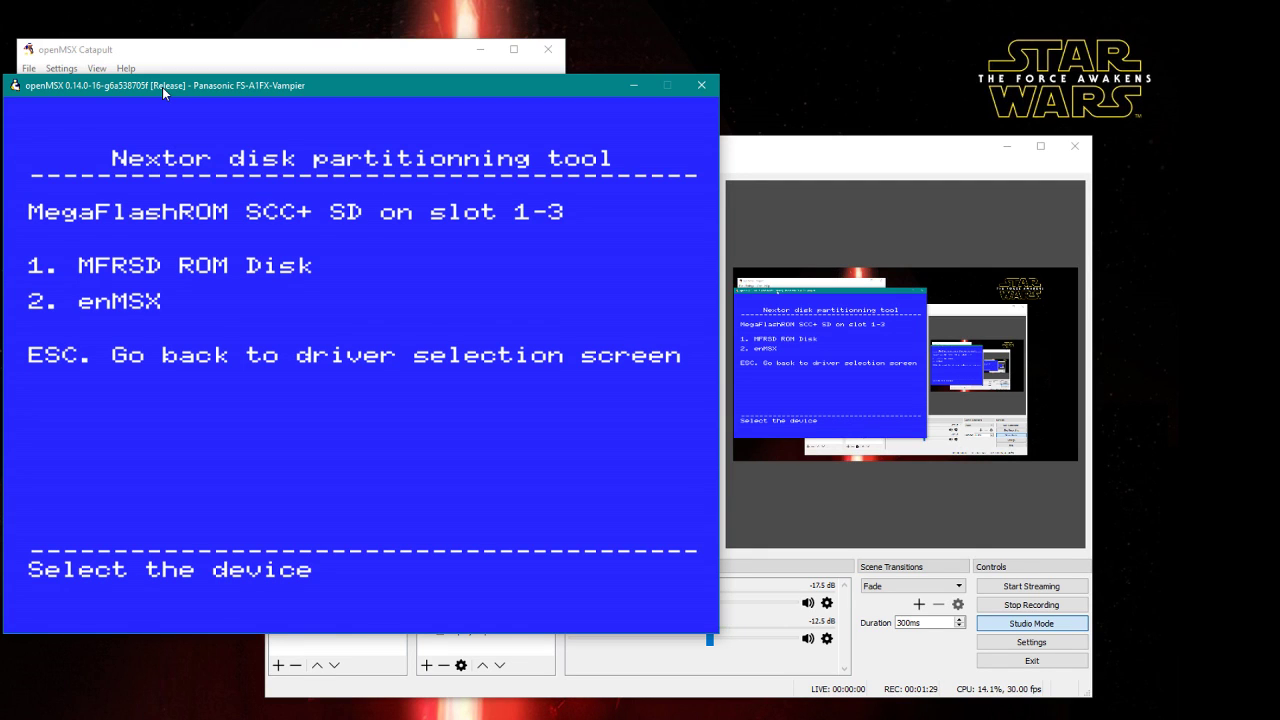
Try to open the MFRSD ROM Disk device for partitioning and return to the device selection.
key("1")
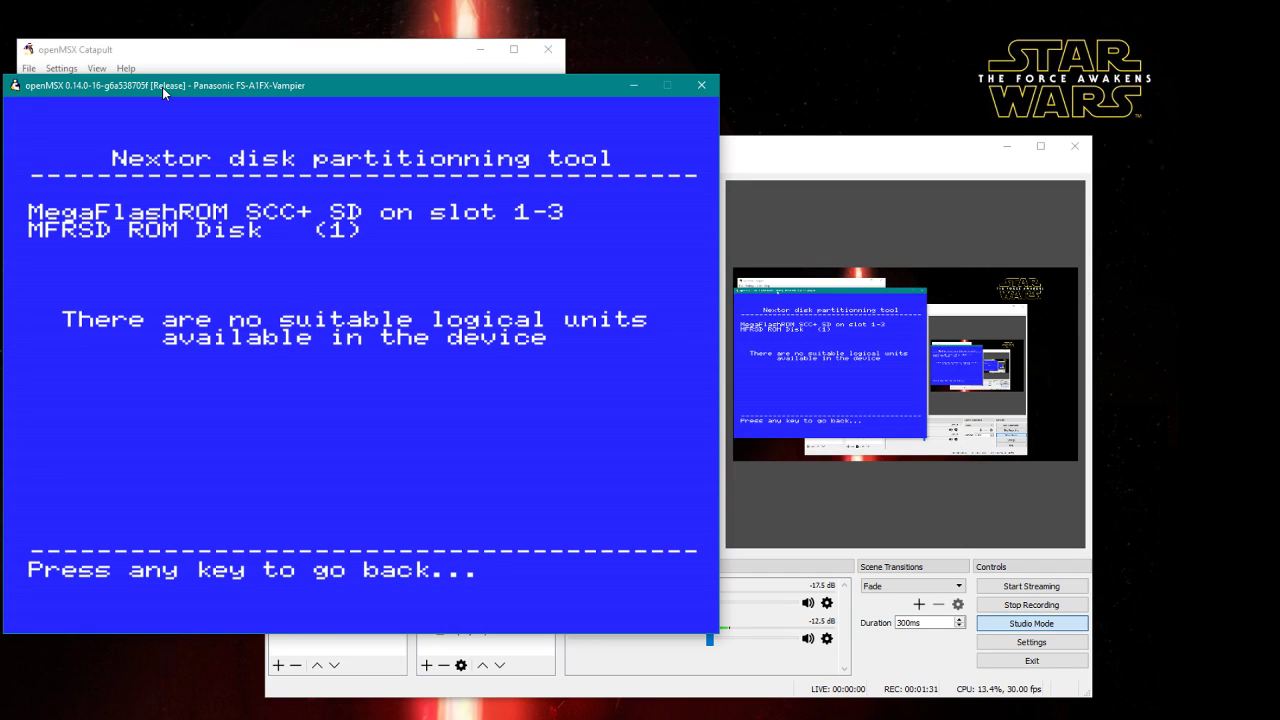
key("space")
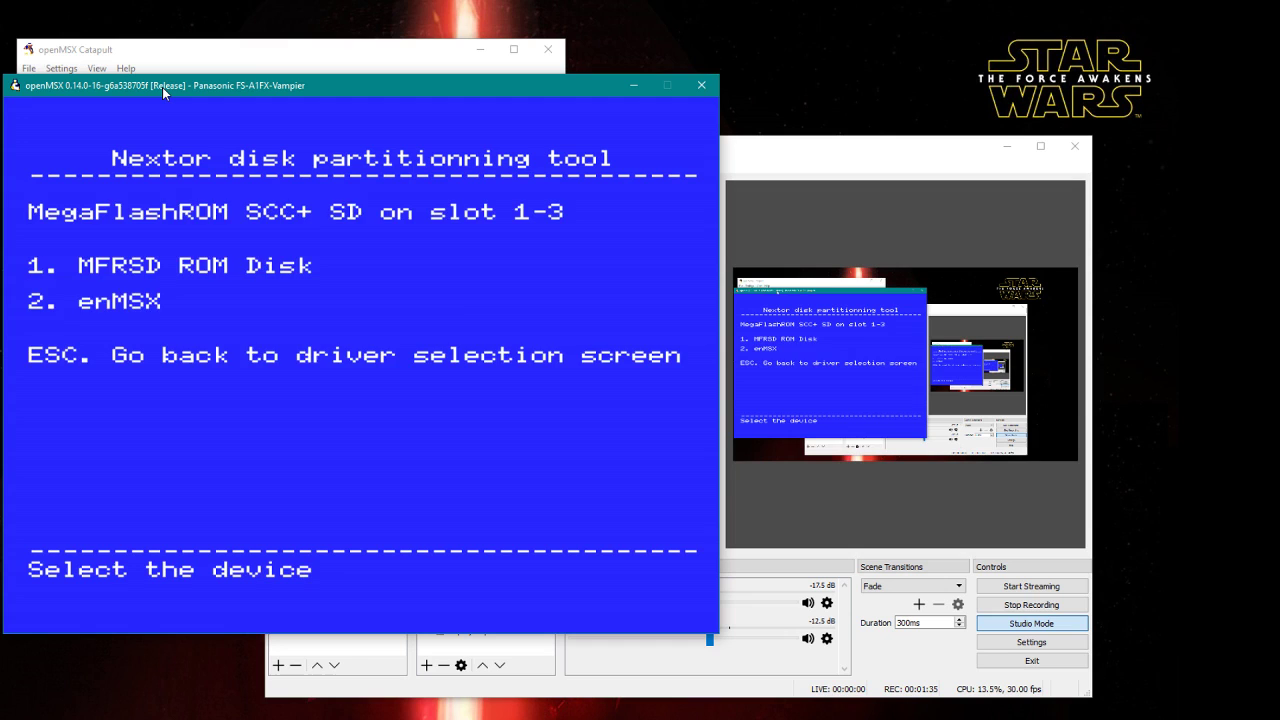
key("1")
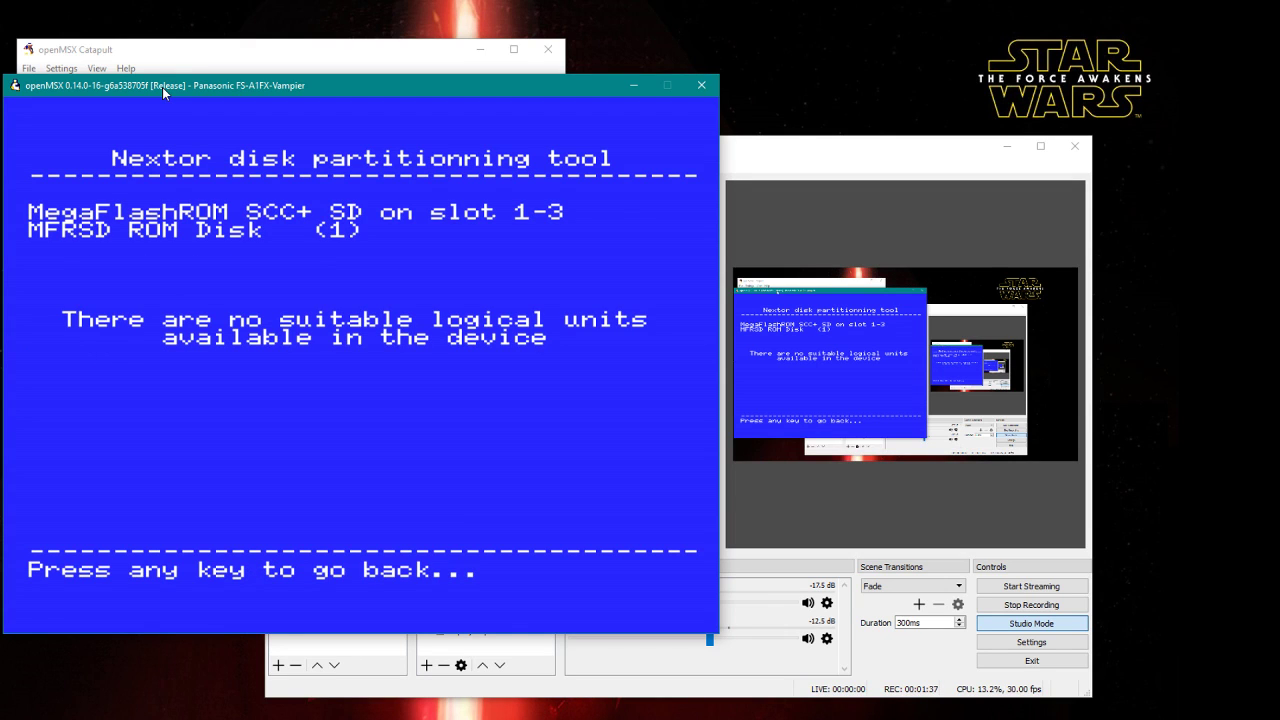
key("space")
Define one 2048M partition on logical unit 1 of the enMSX device.
key("2")
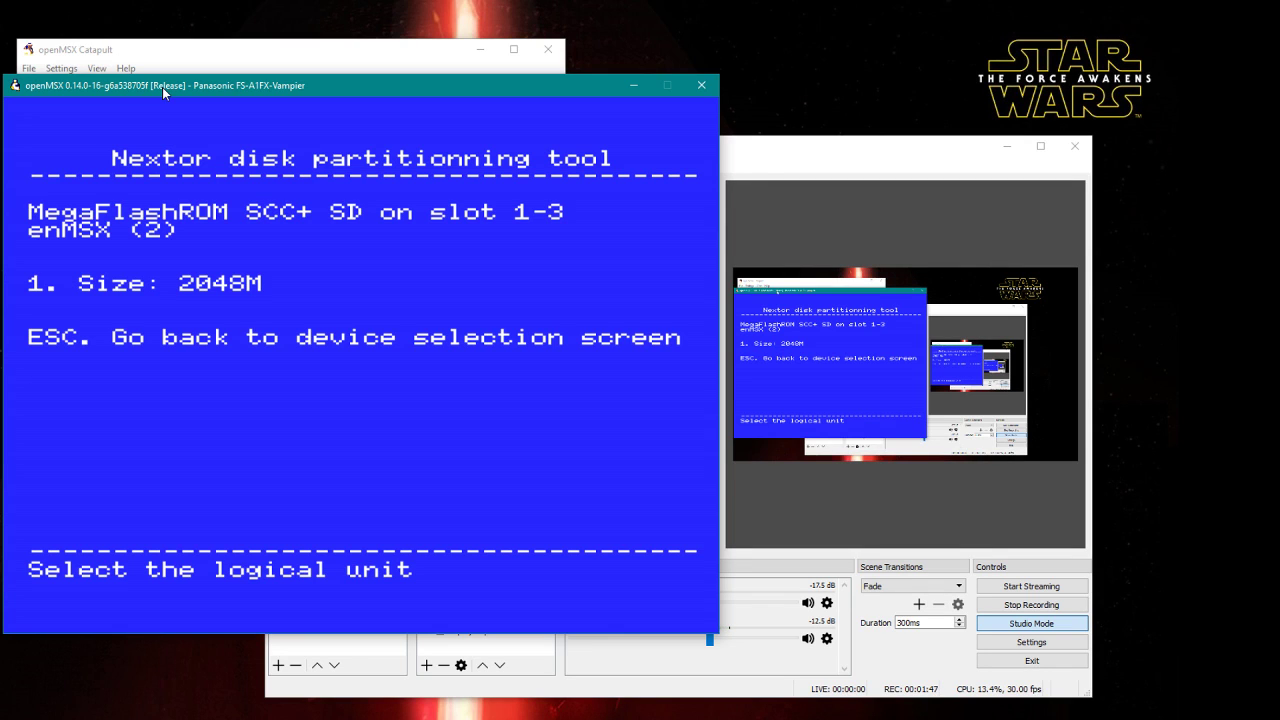
key("1")
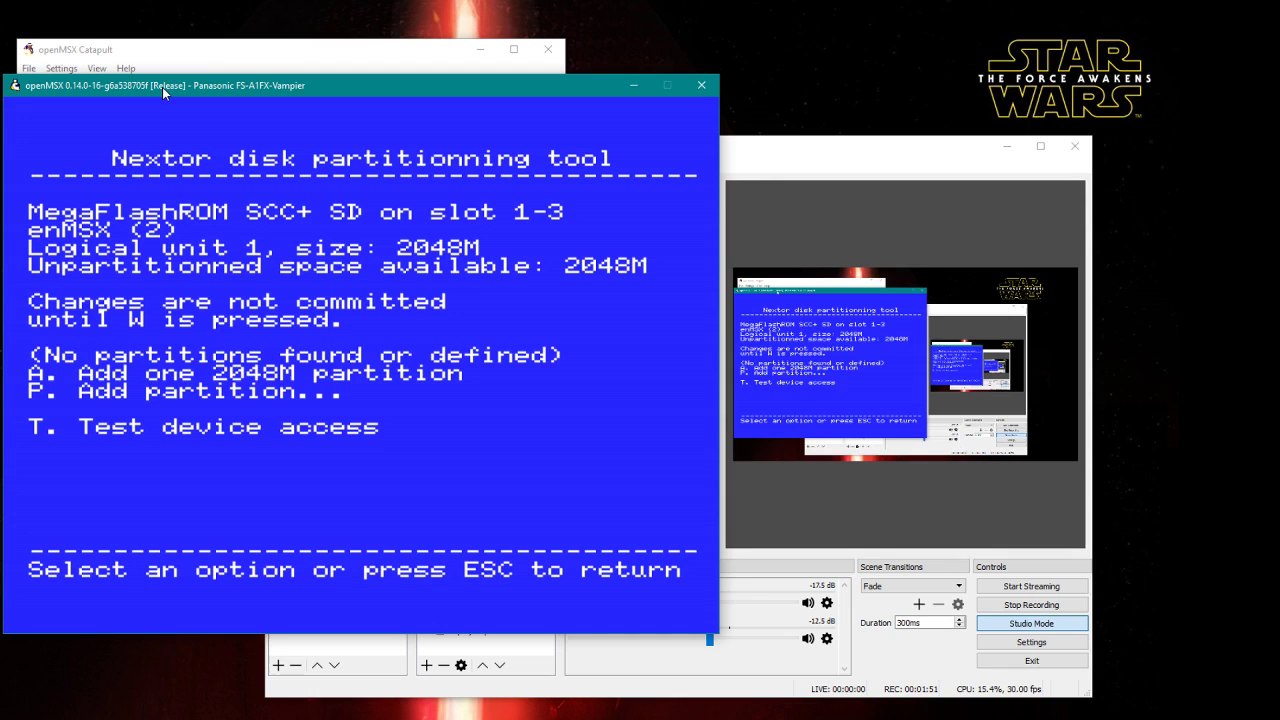
key("a")
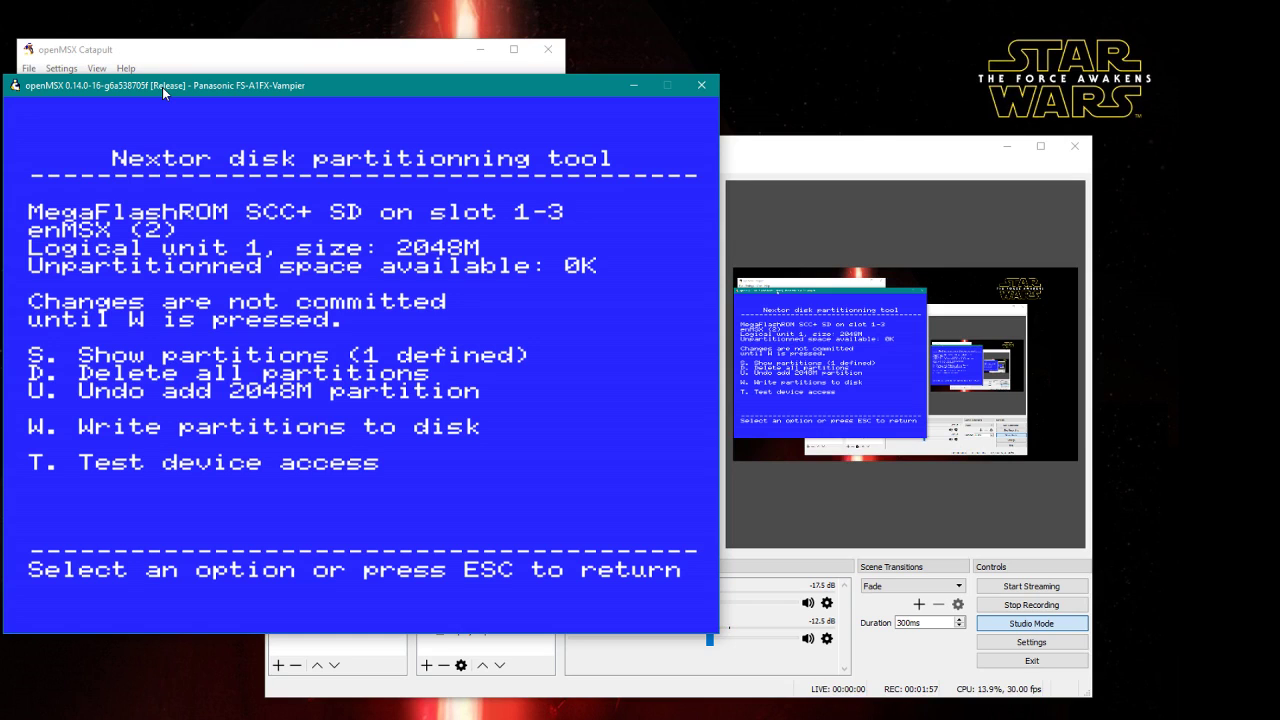
Review the defined partition list and write the partition to the disk, confirming the data loss.
key("s")
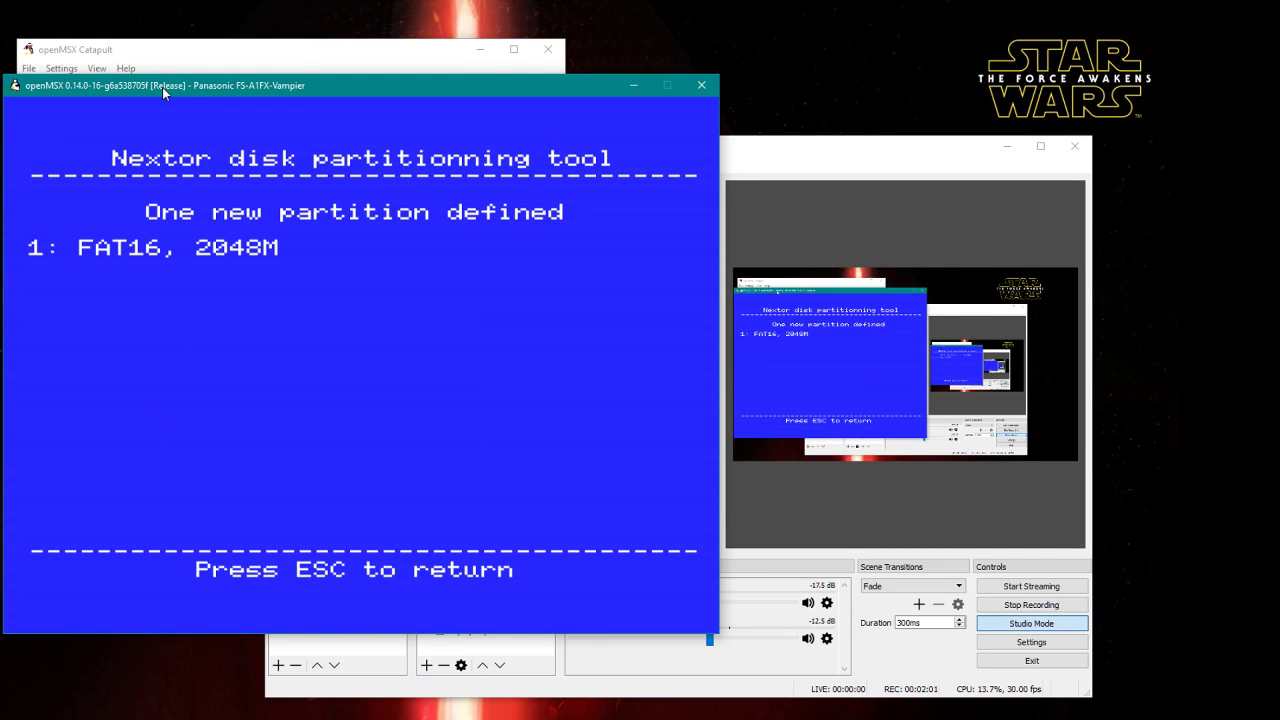
key("Escape")
key("w")
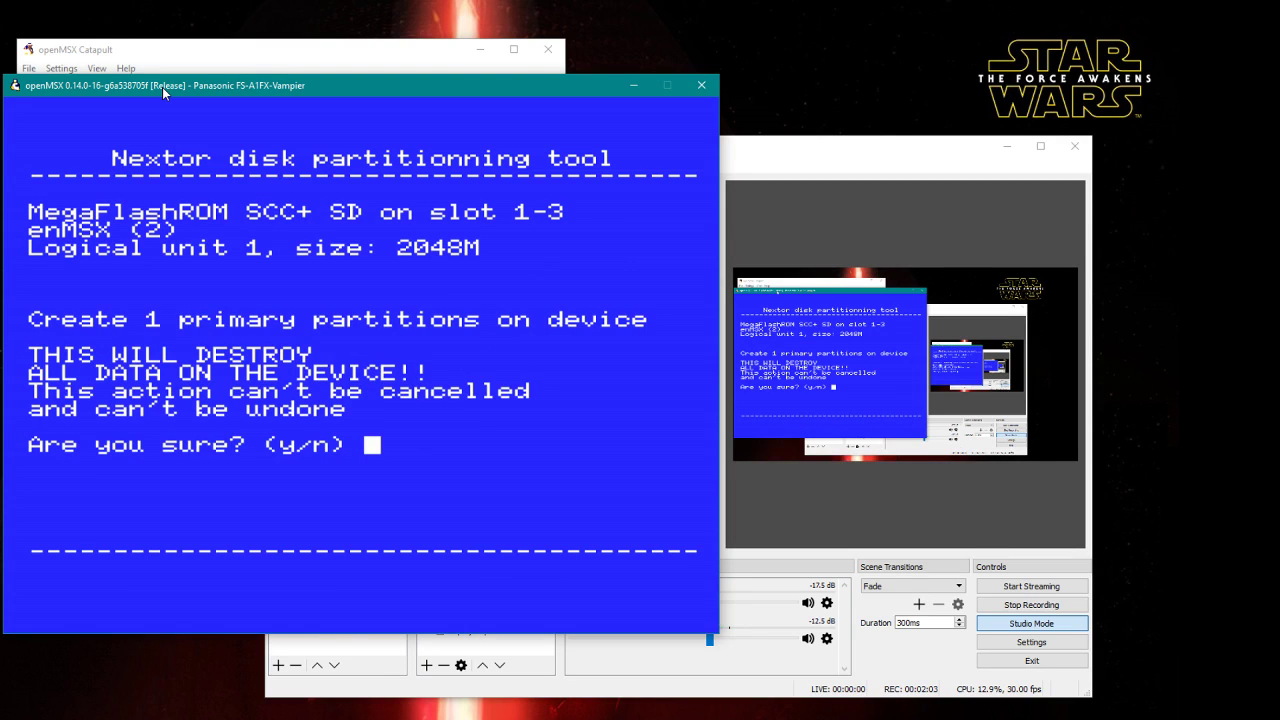
key("y")
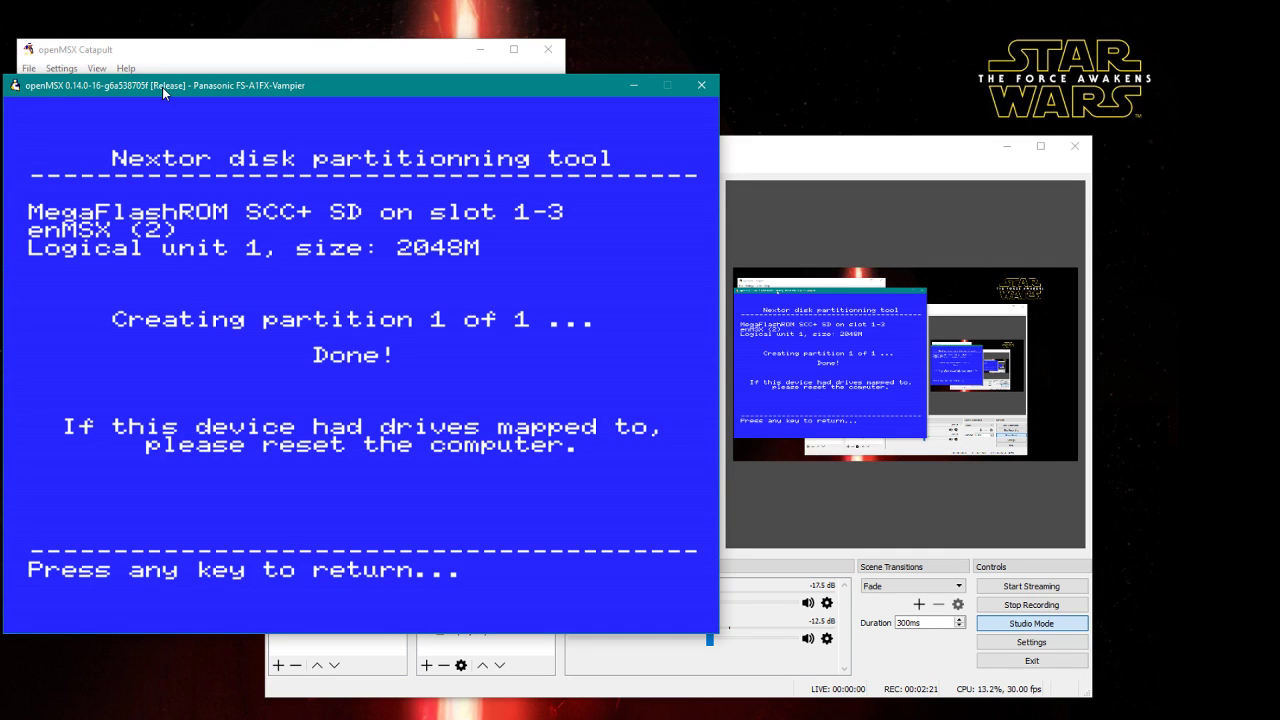
Reset the emulated machine with the openMSX "reset" command, inspect drive B: in the file manager, and return to drive A:.
key("F10")
type("reset")
key("Return")
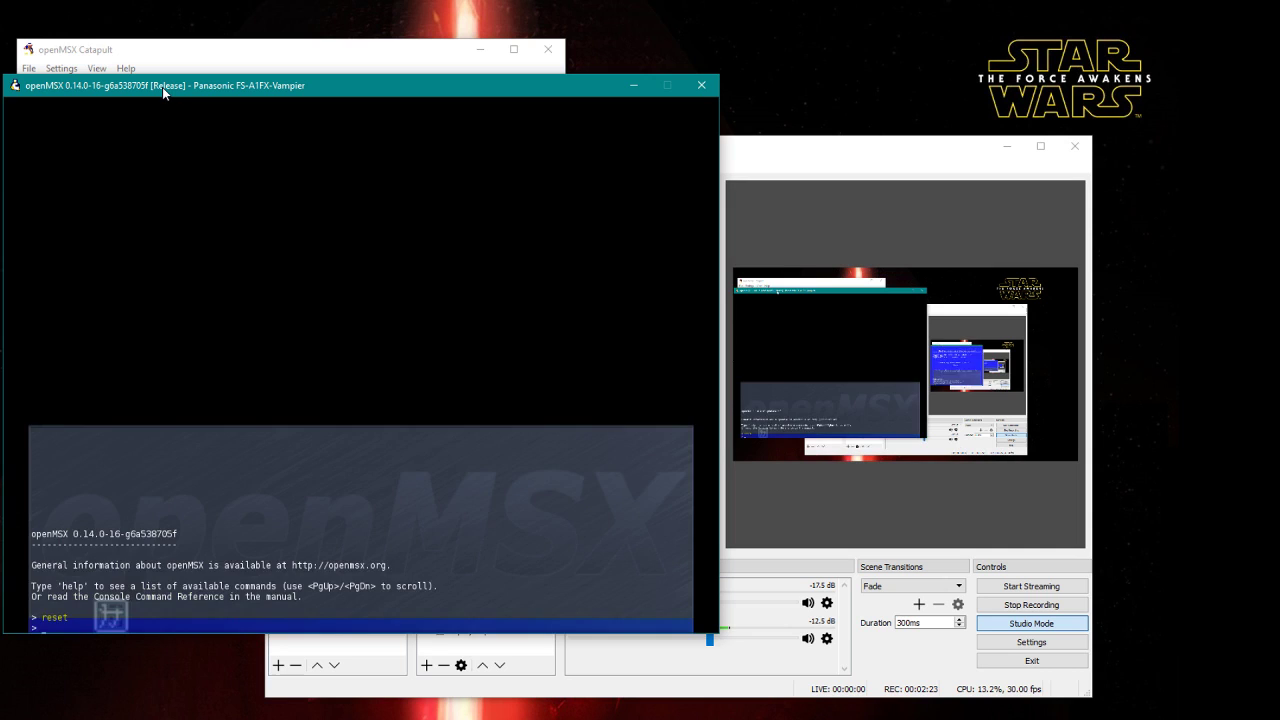
key("F10")
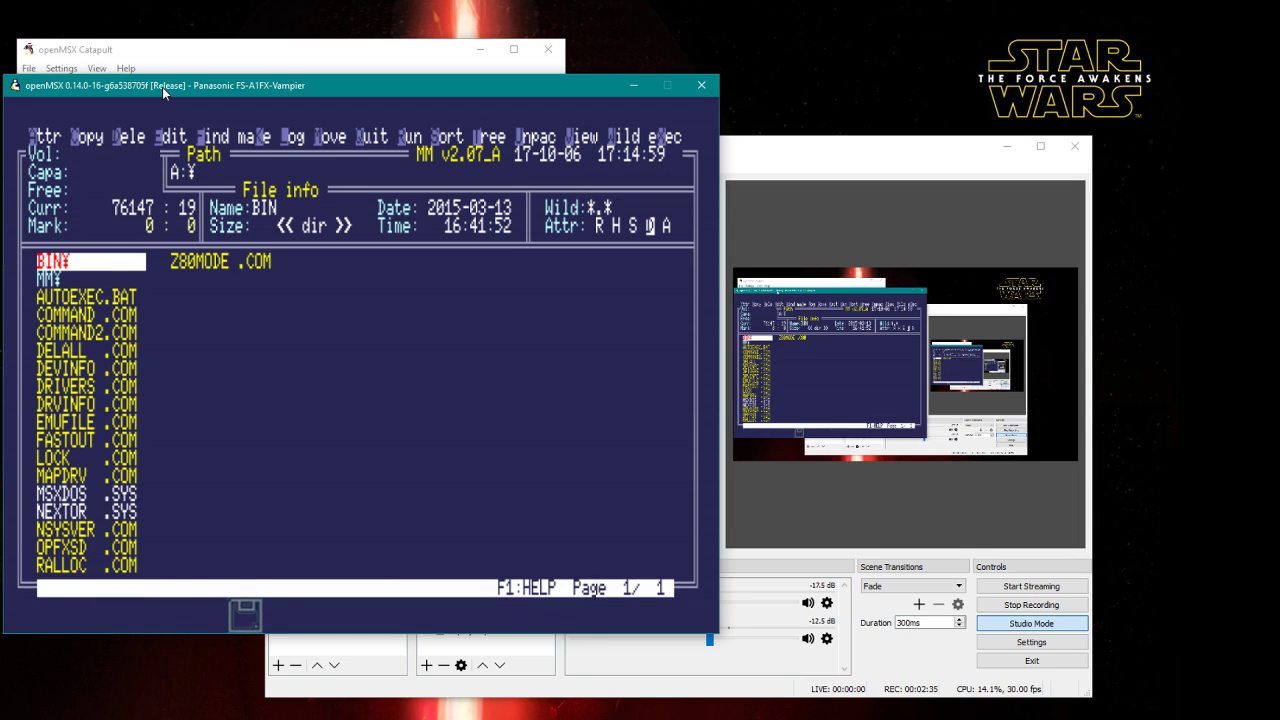
key("shift+b")
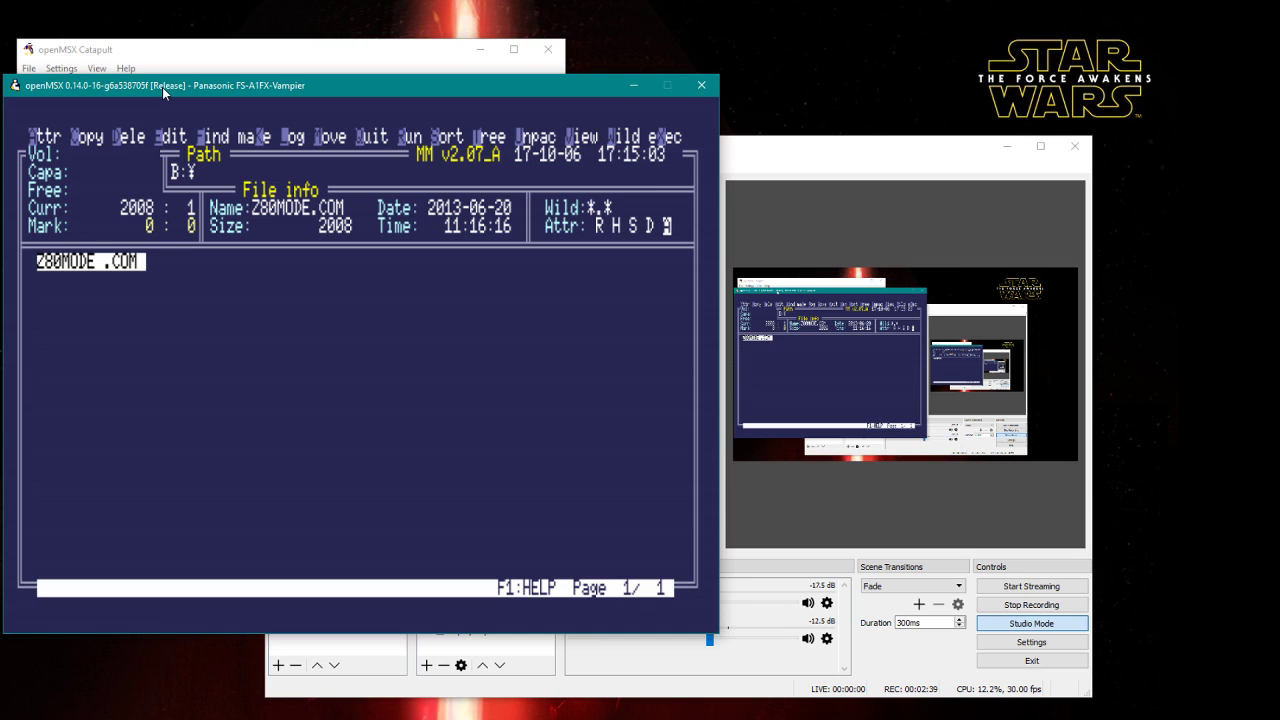
key("shift+a")
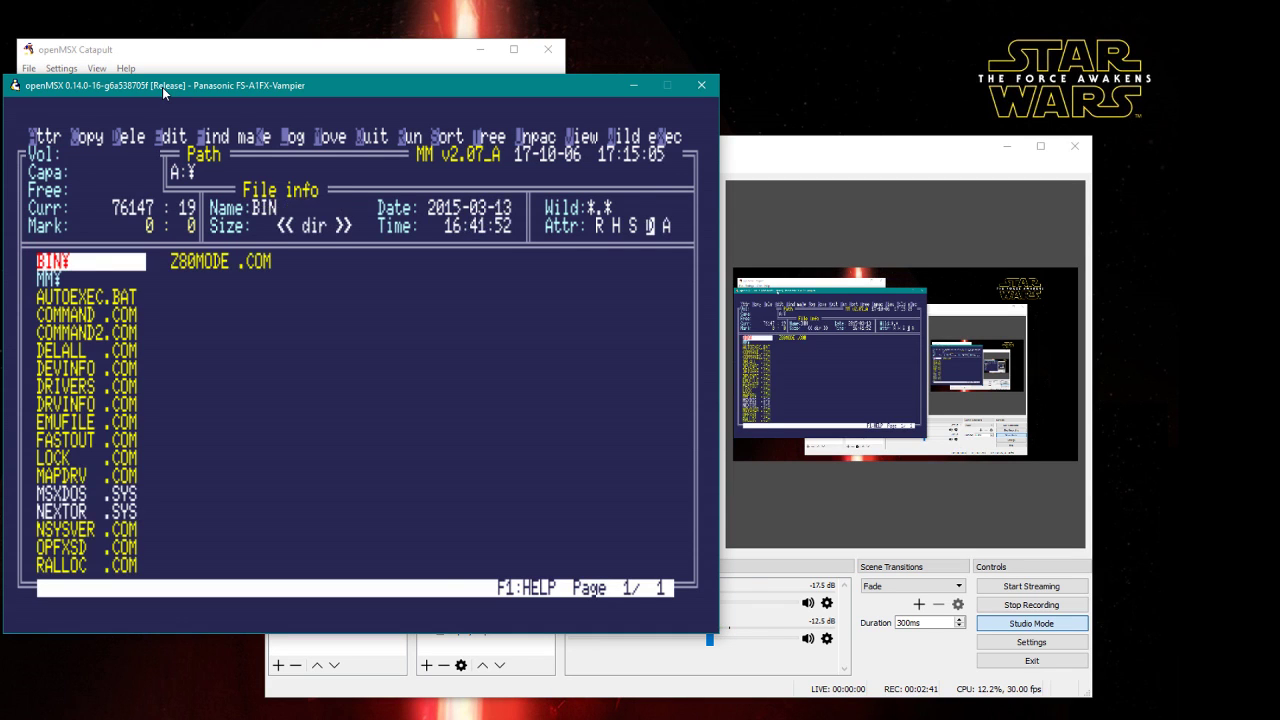
Mark every file and directory on drive A:, copy them to drive B:, and switch the file listing to drive B:.
key("space")
key("space")
key("space")
key("space")
key("space")
key("space")
key("space")
key("space")
key("space")
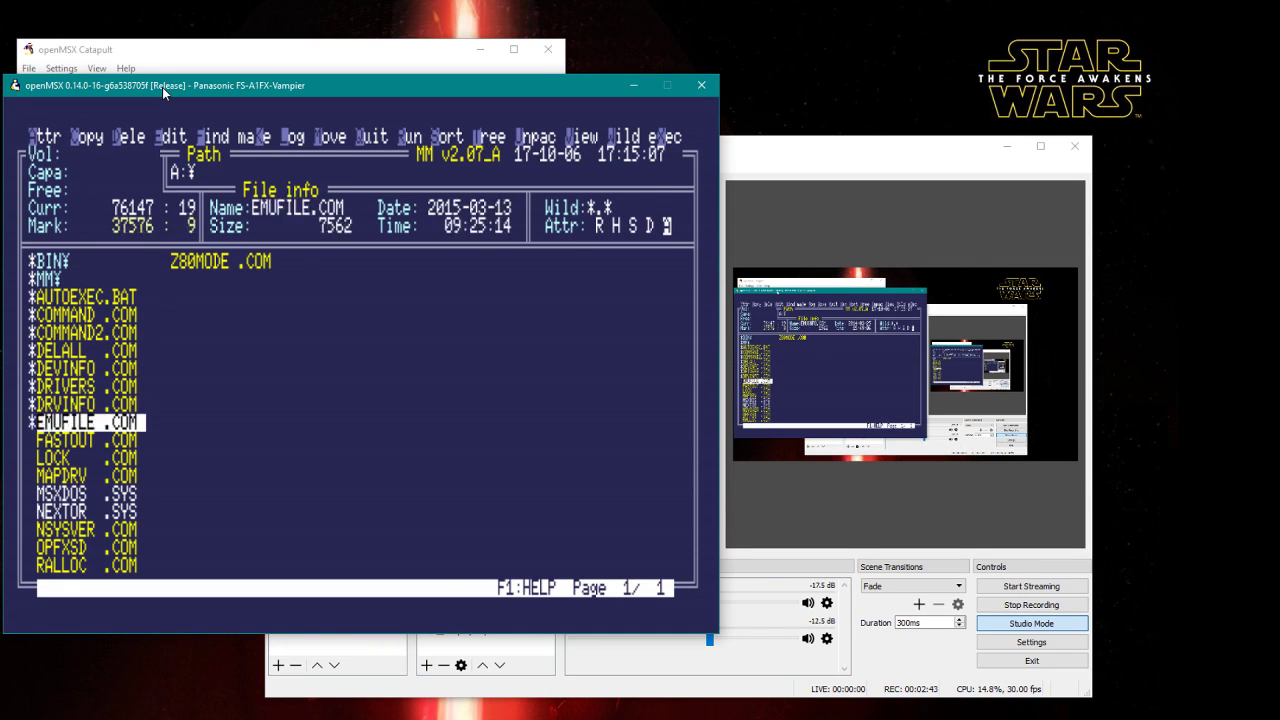
key("space")
key("space")
key("space")
key("space")
key("space")
key("space")
key("space")
key("space")
key("space")
key("space")
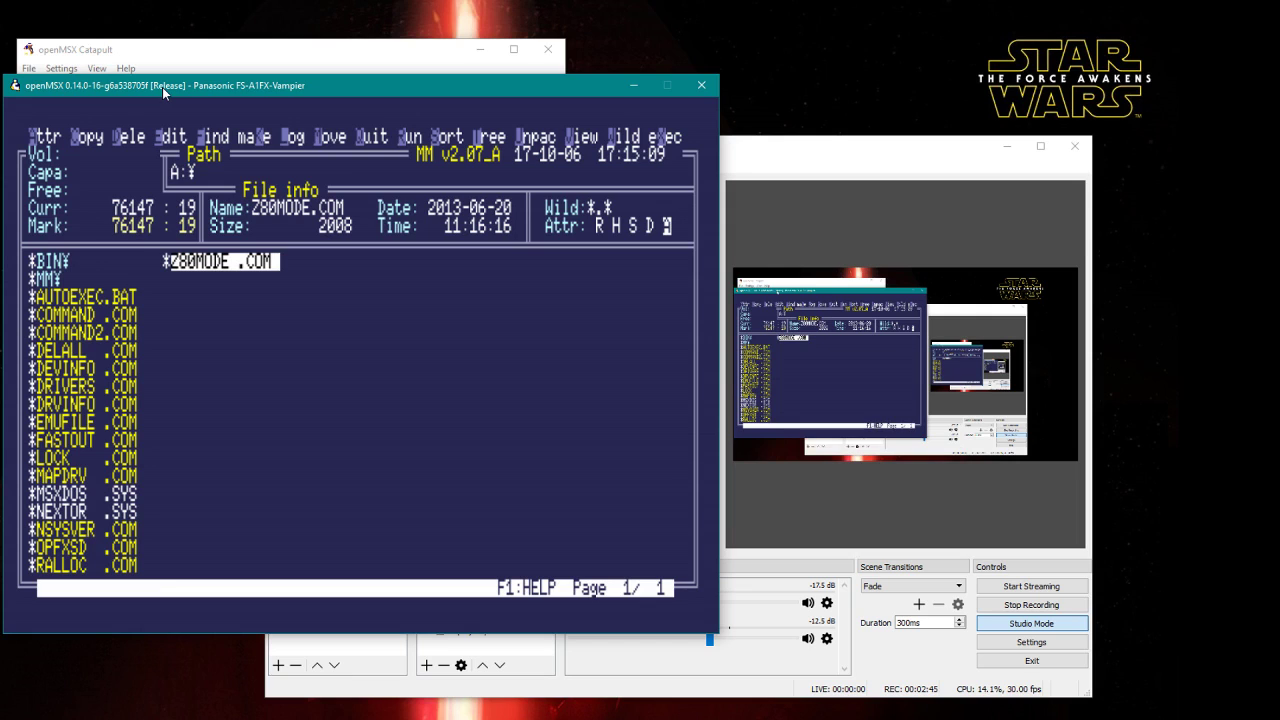
type("c")
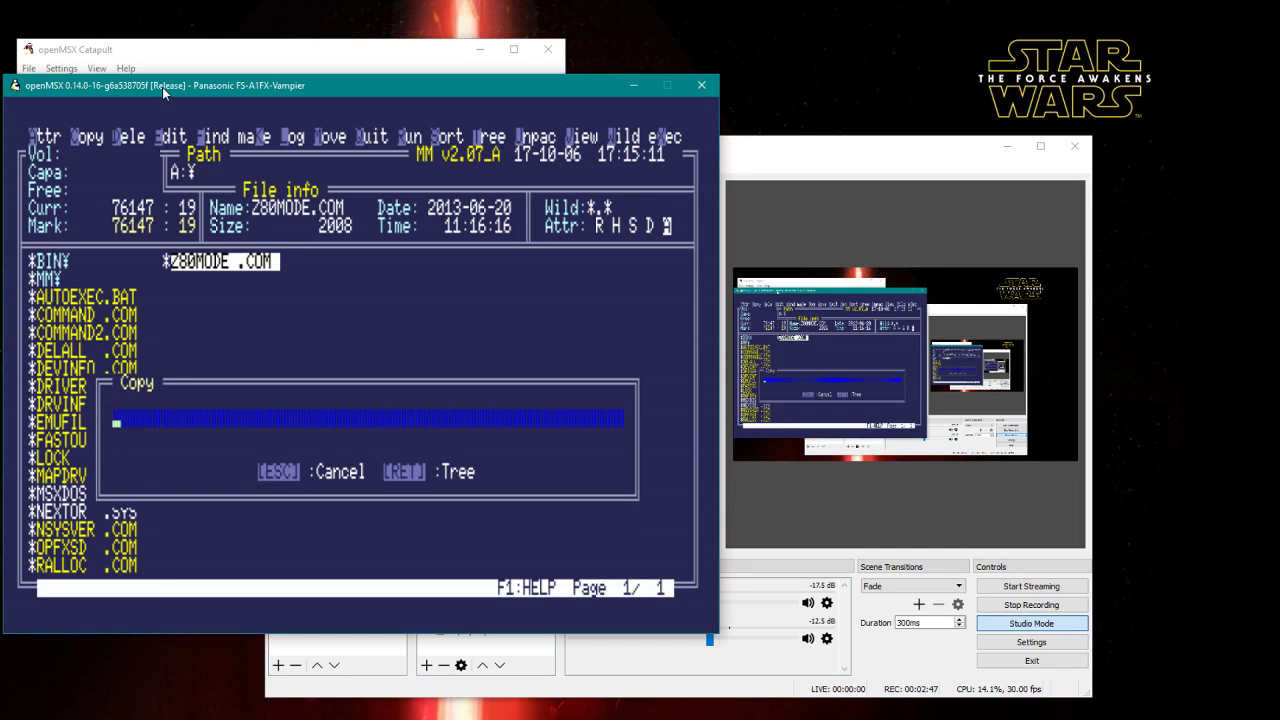
type("b:")
key("Return")
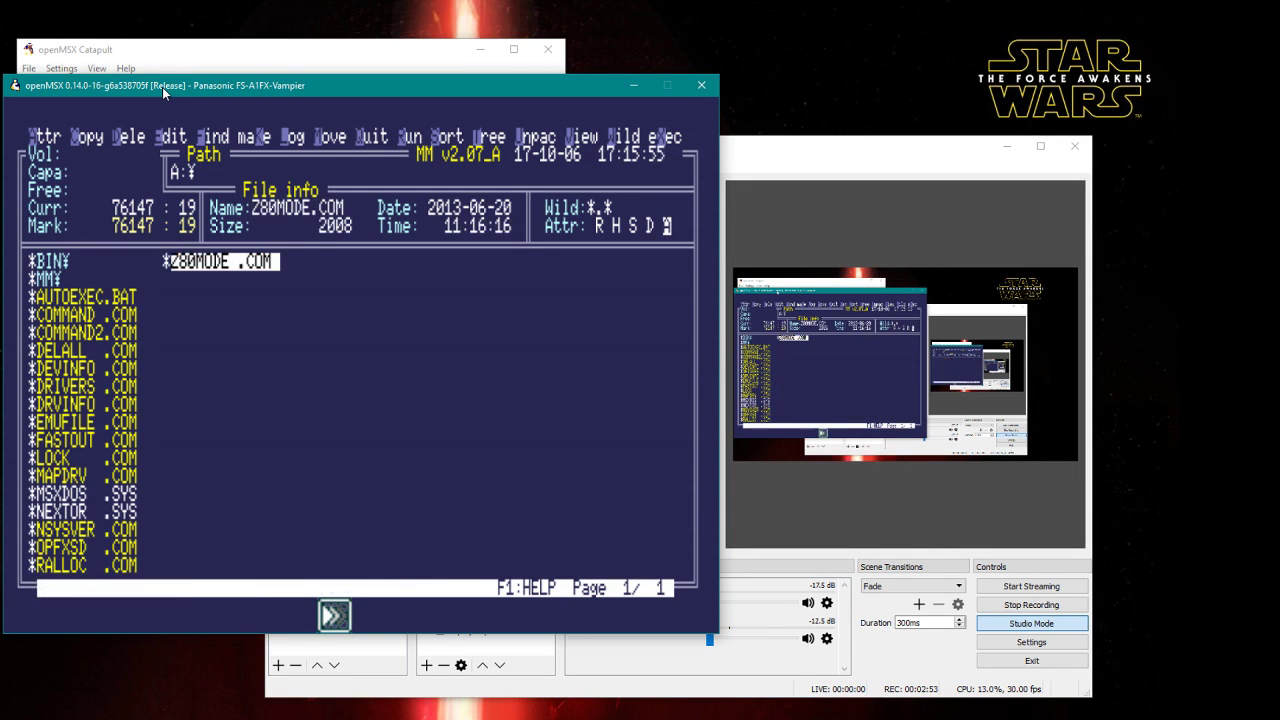
key("l")
key("b")
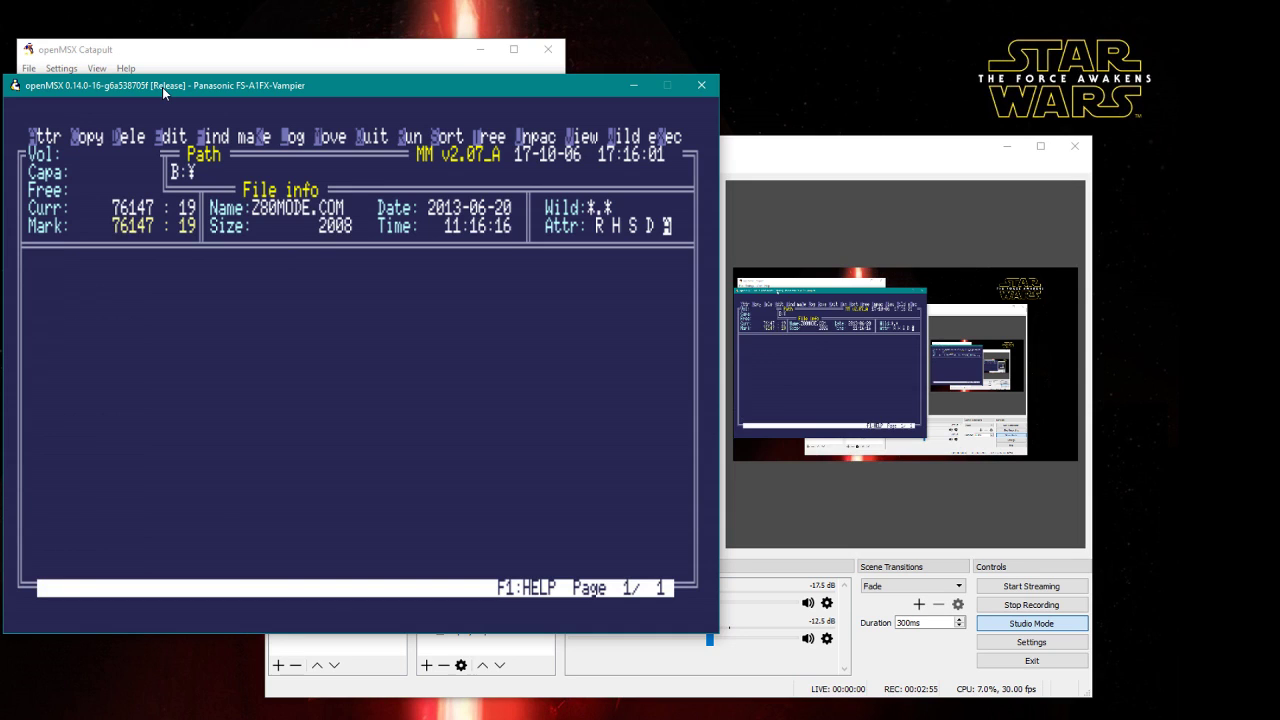
Reset the emulated machine with the "reset" command into the MegaFlashROM recovery menu and erase the ROM disk, confirming the erasure.
key("F10")
type("reset")
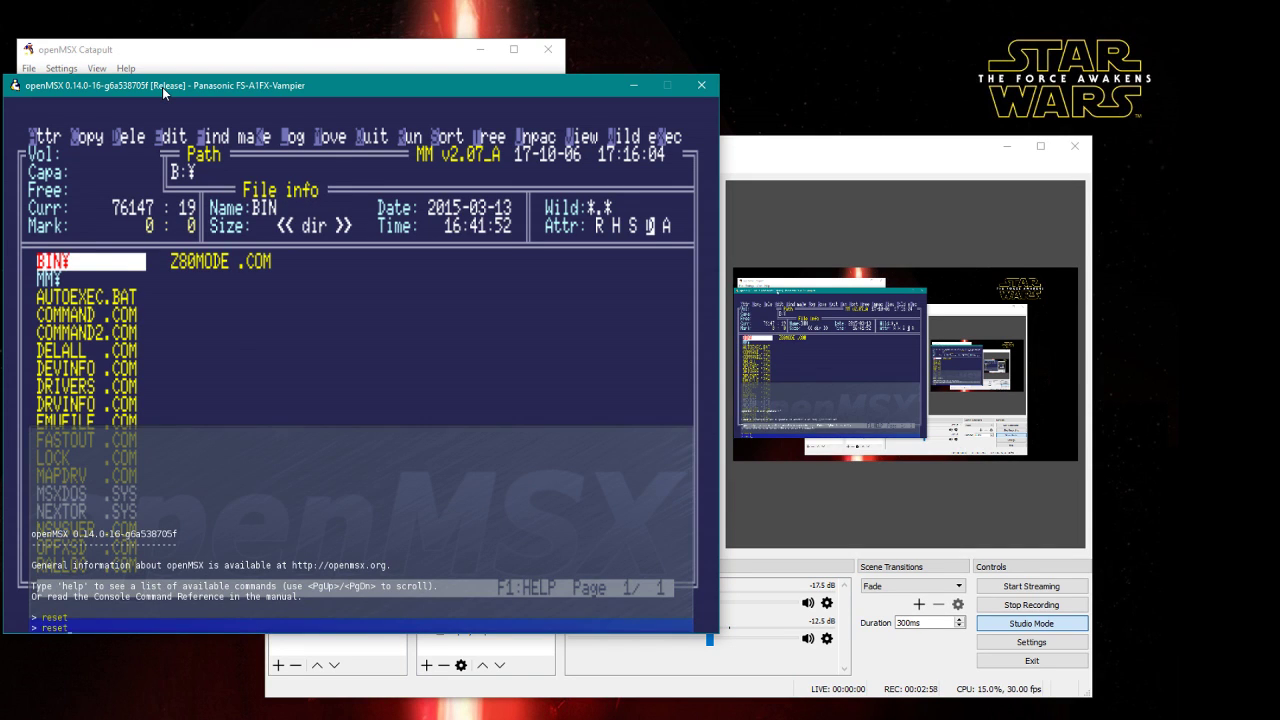
key("Return")
key("F10")
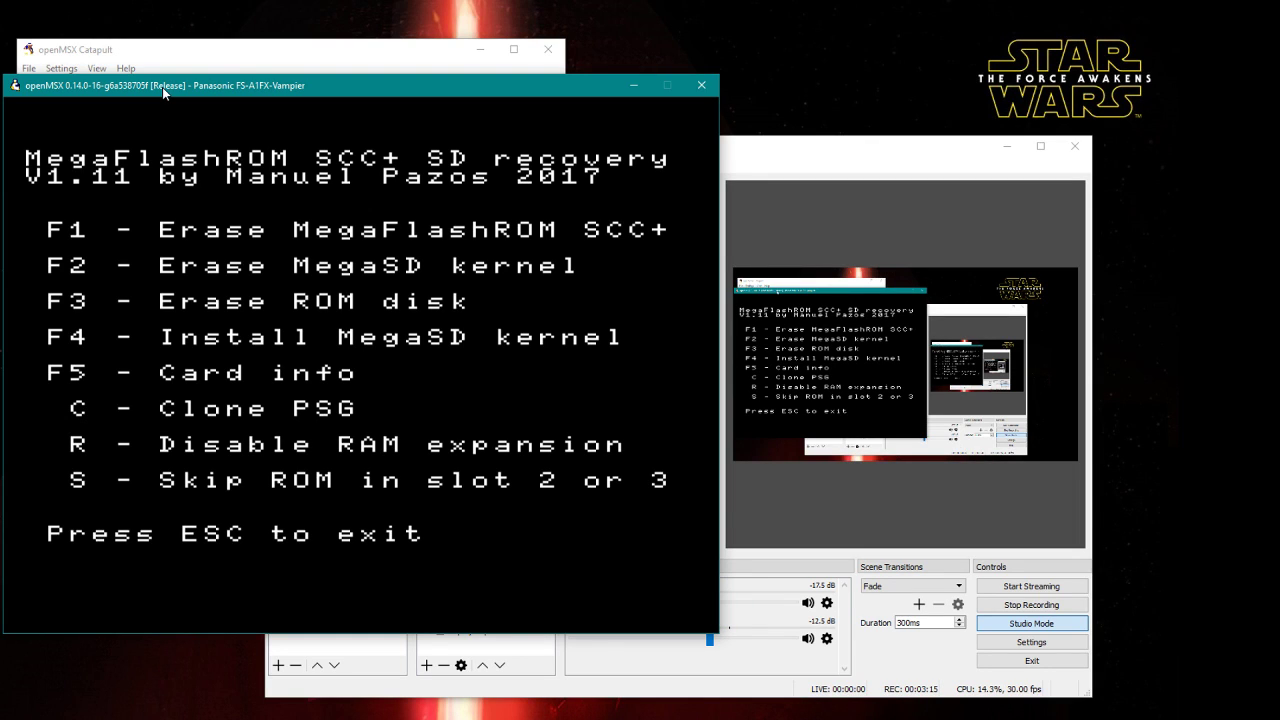
key("F3")
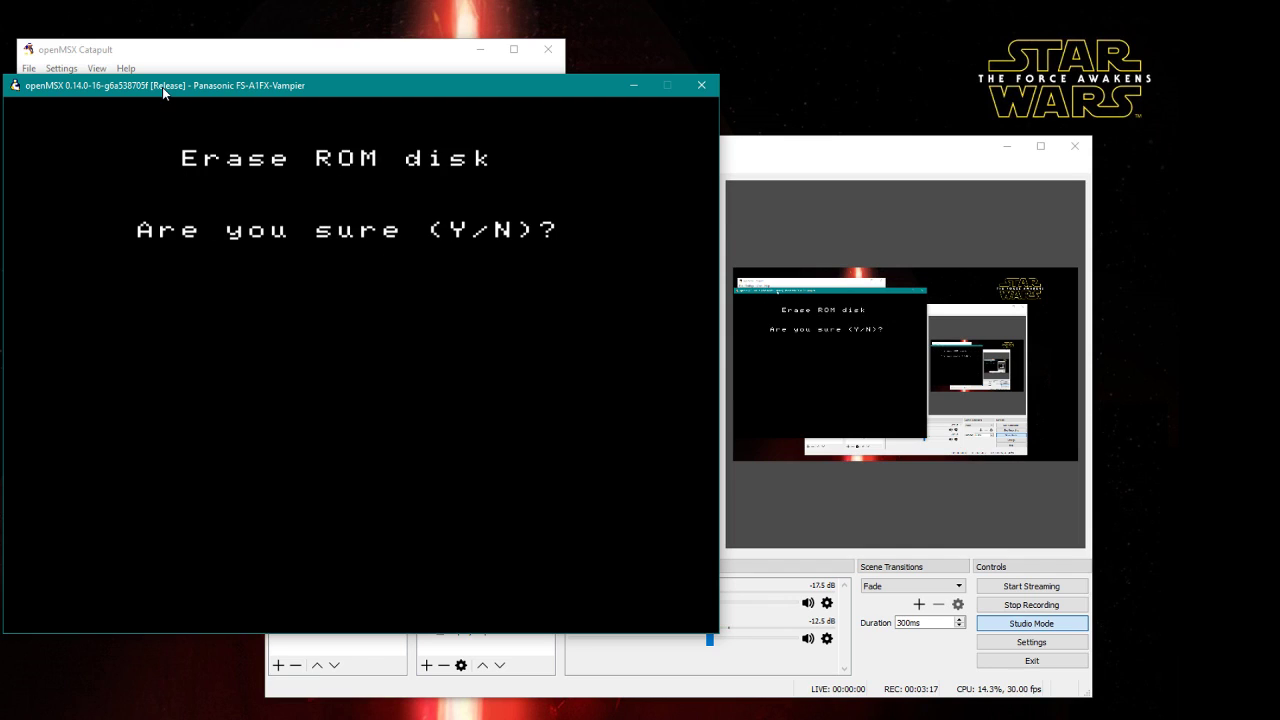
key("y")
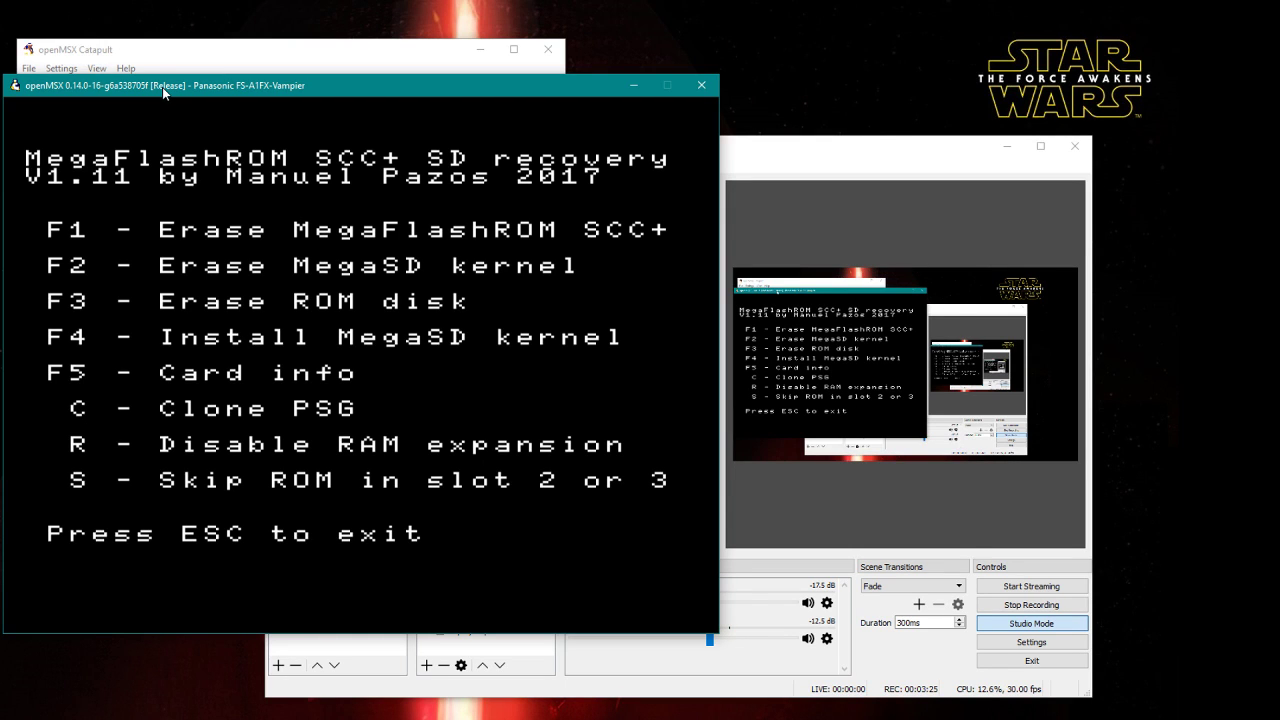
View the SD card information in the recovery menu and exit it to continue booting.
key("F5")
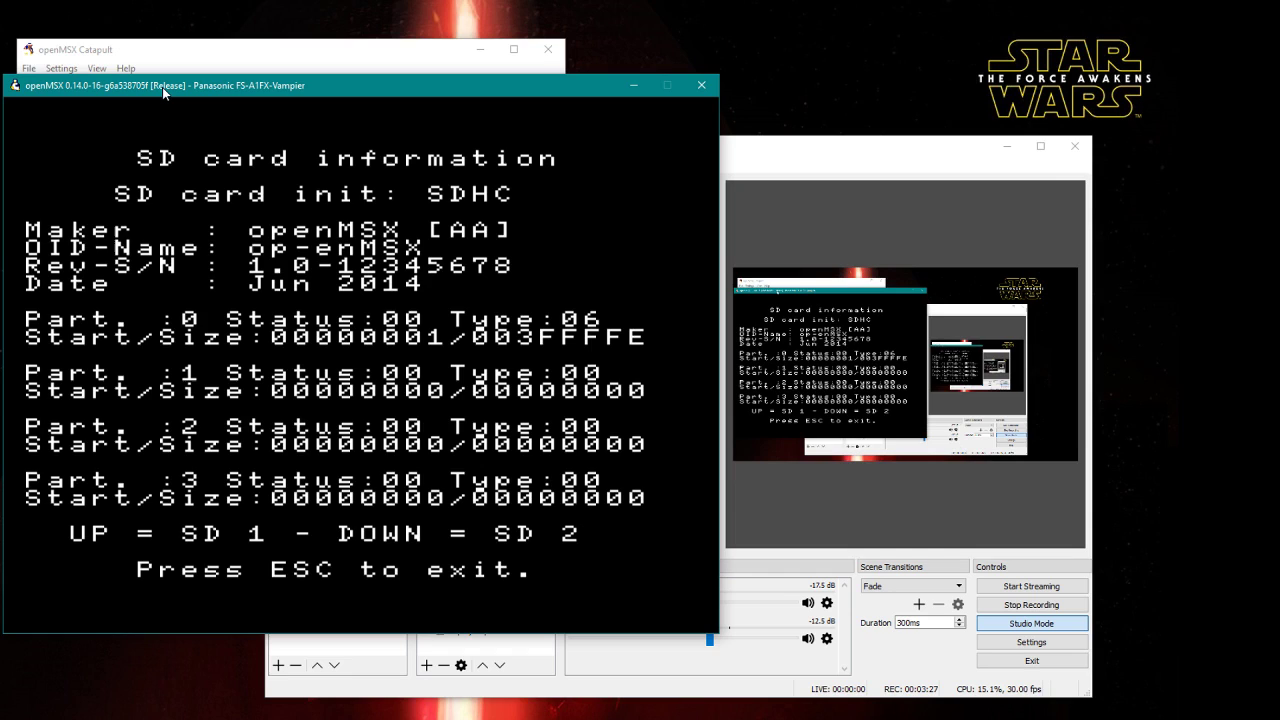
key("Escape")
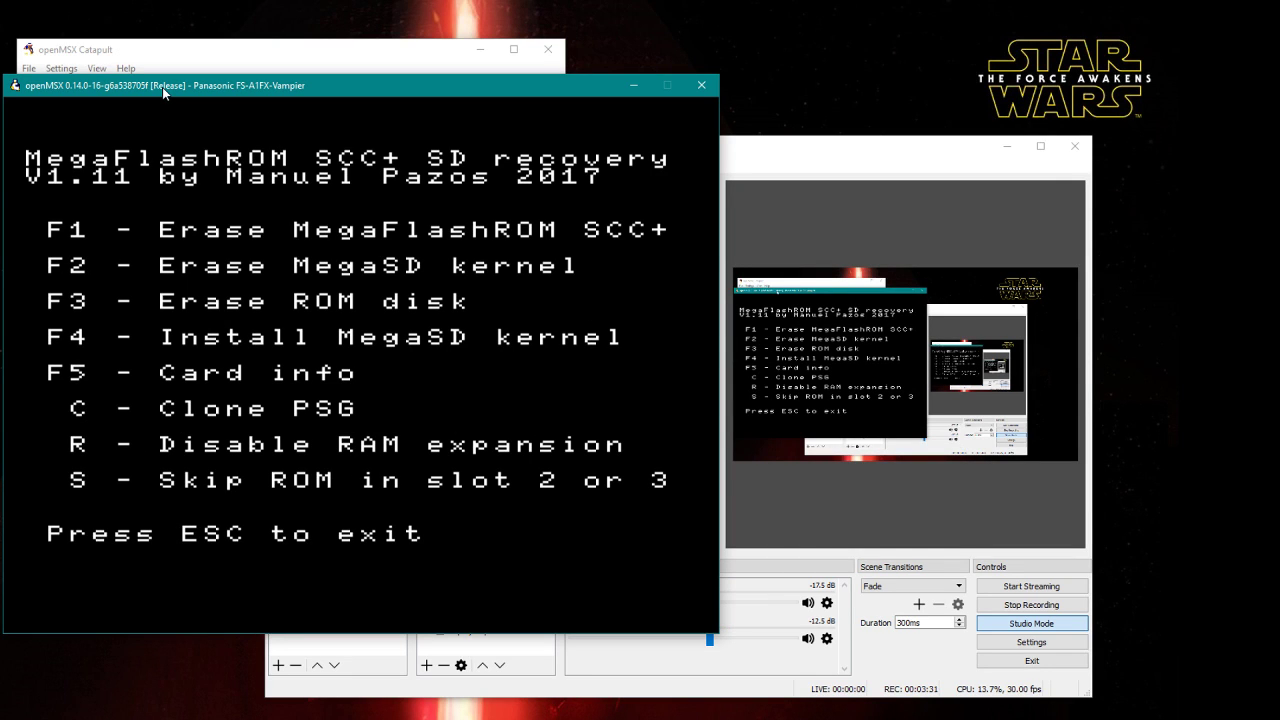
key("Escape")
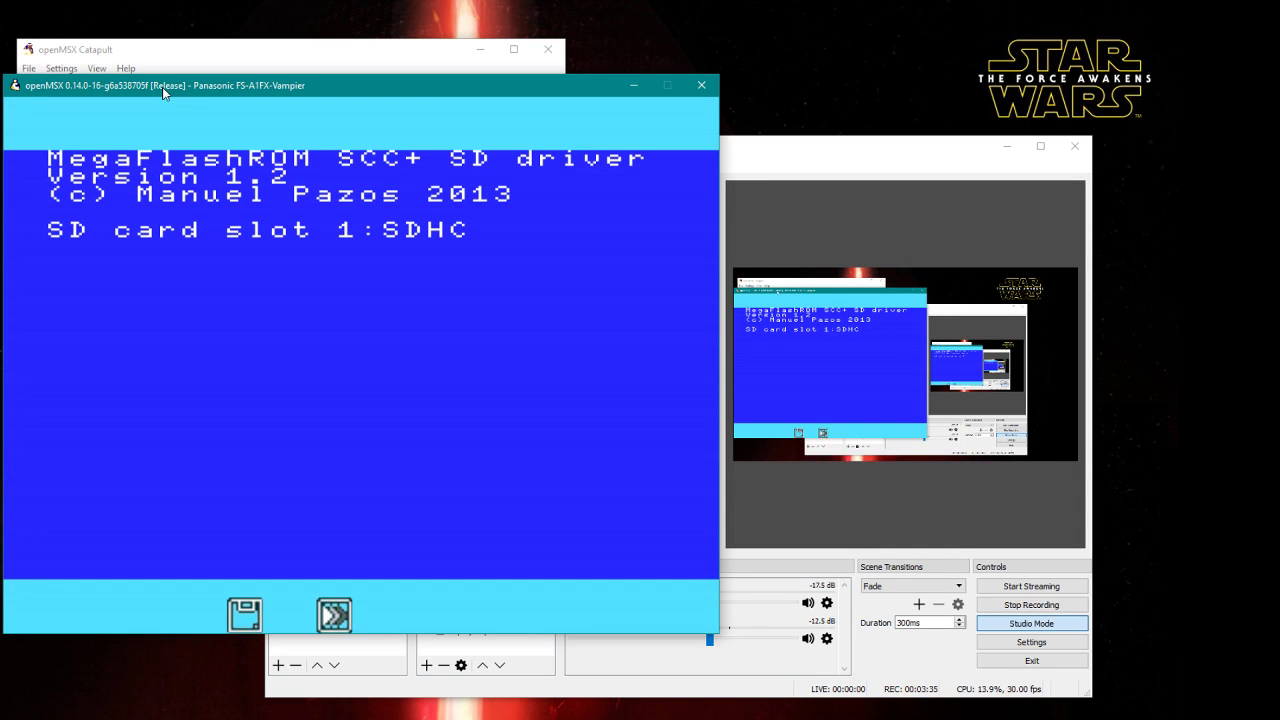
Try to list drive B: in the file manager, abort the disk read, and return to drive A:.
key("Return")
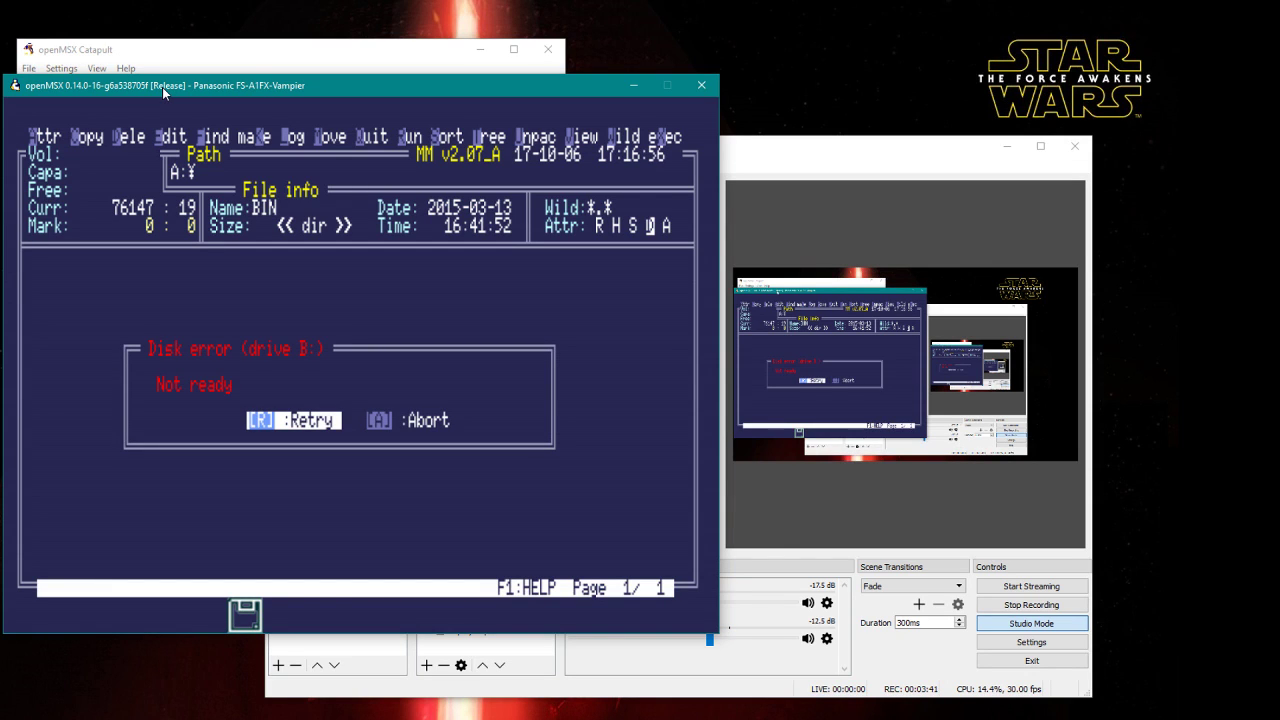
key("a")
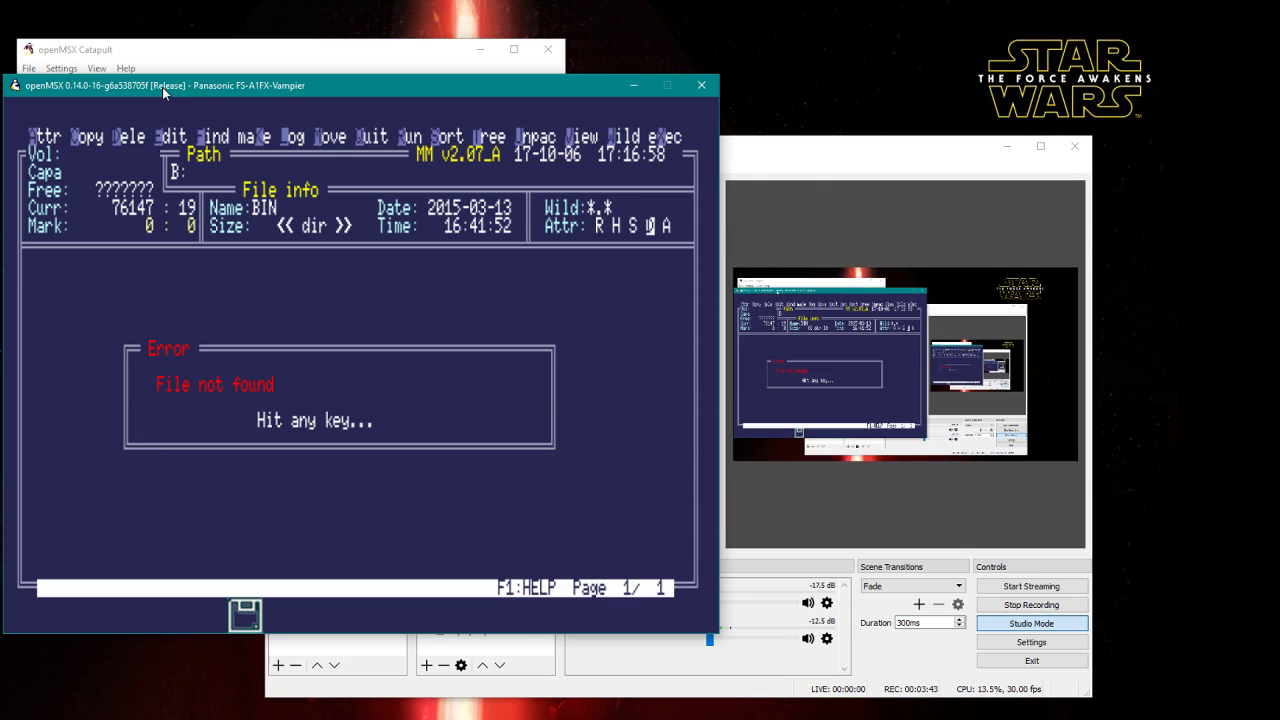
key("Return")
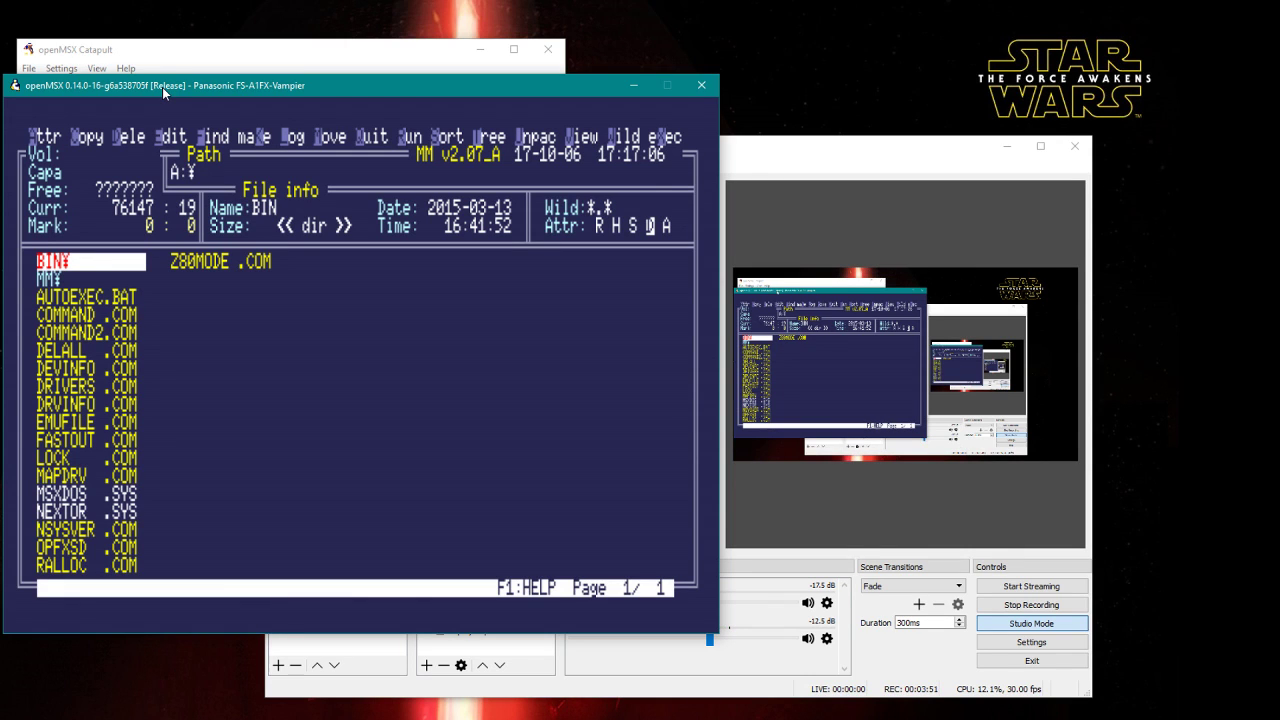
Look through the files and directories on drive A: down to Z80MODE.COM.
key("Down")
key("Down")
key("Down")
key("Down")
key("Down")
key("Down")
key("Down")
key("Down")
key("Down")
key("Down")
key("Down")
key("Down")
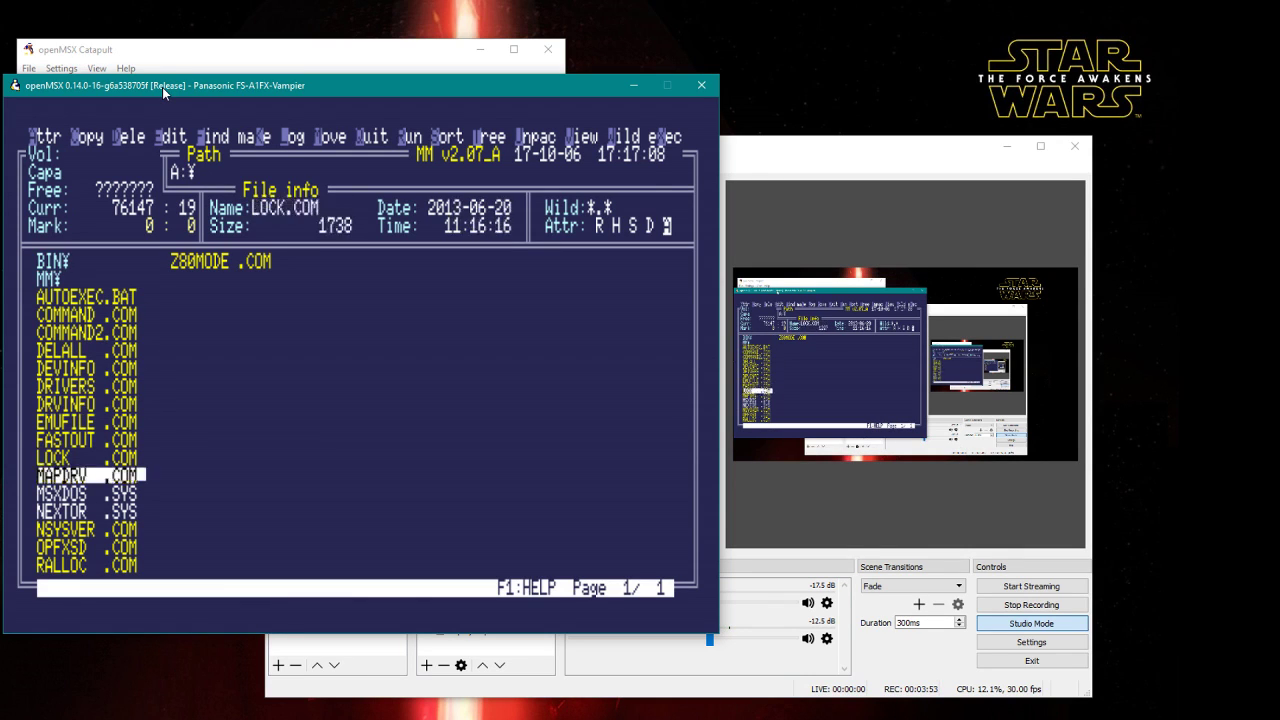
key("Down")
key("Down")
key("Down")
key("Down")
key("Down")
key("Down")
Switch to openMSX Catapult and show its session settings with the disk drives.
left_click(174, 53)
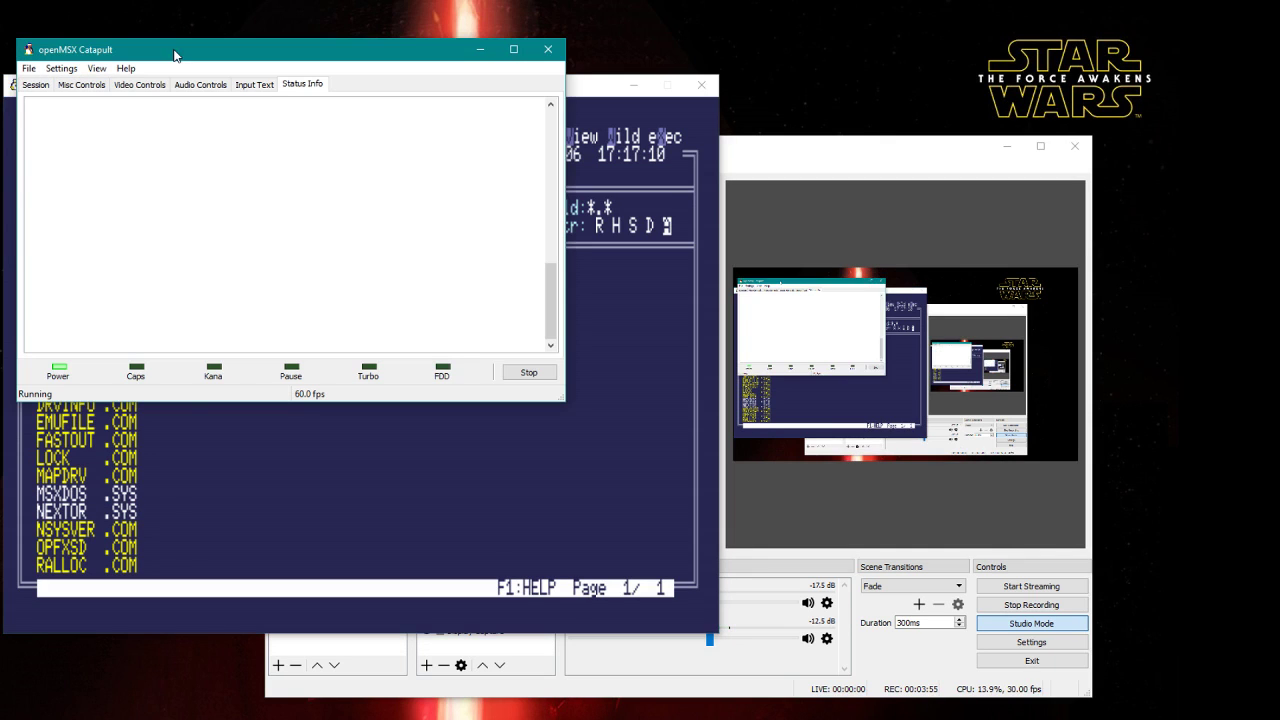
left_click(38, 85)
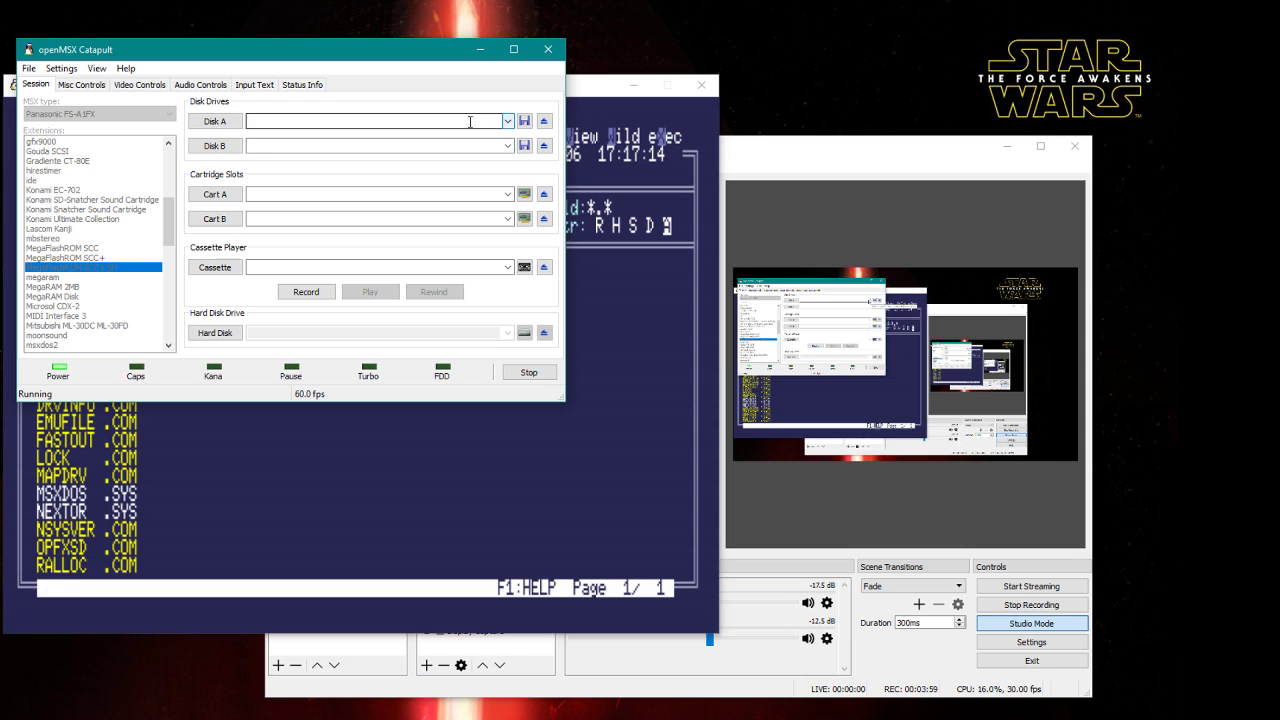
left_click(212, 121)
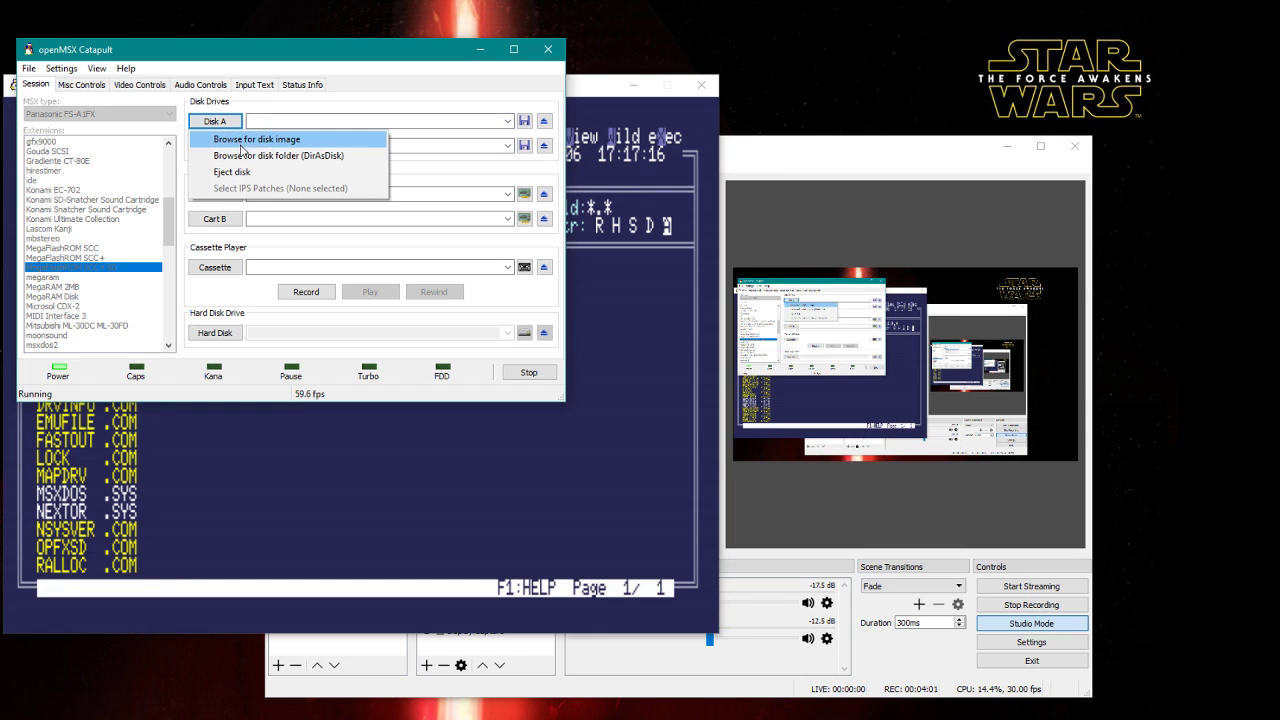
left_click(244, 140)
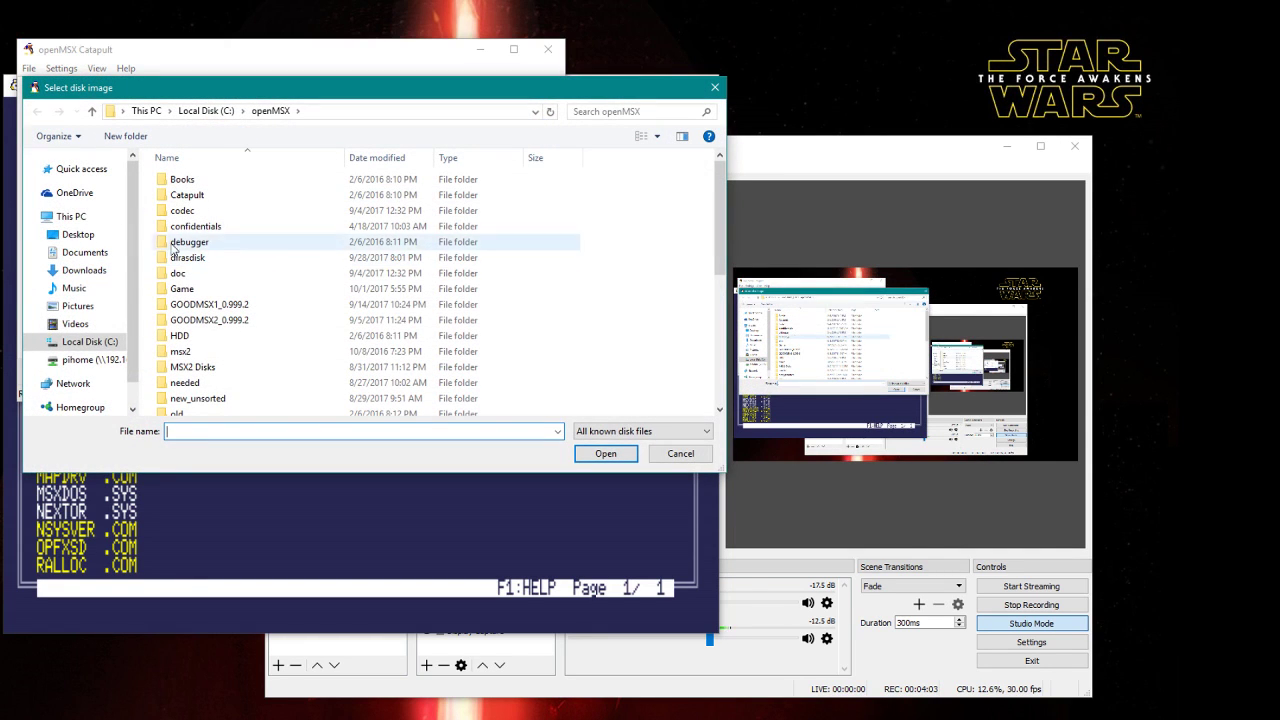
left_click(76, 234)
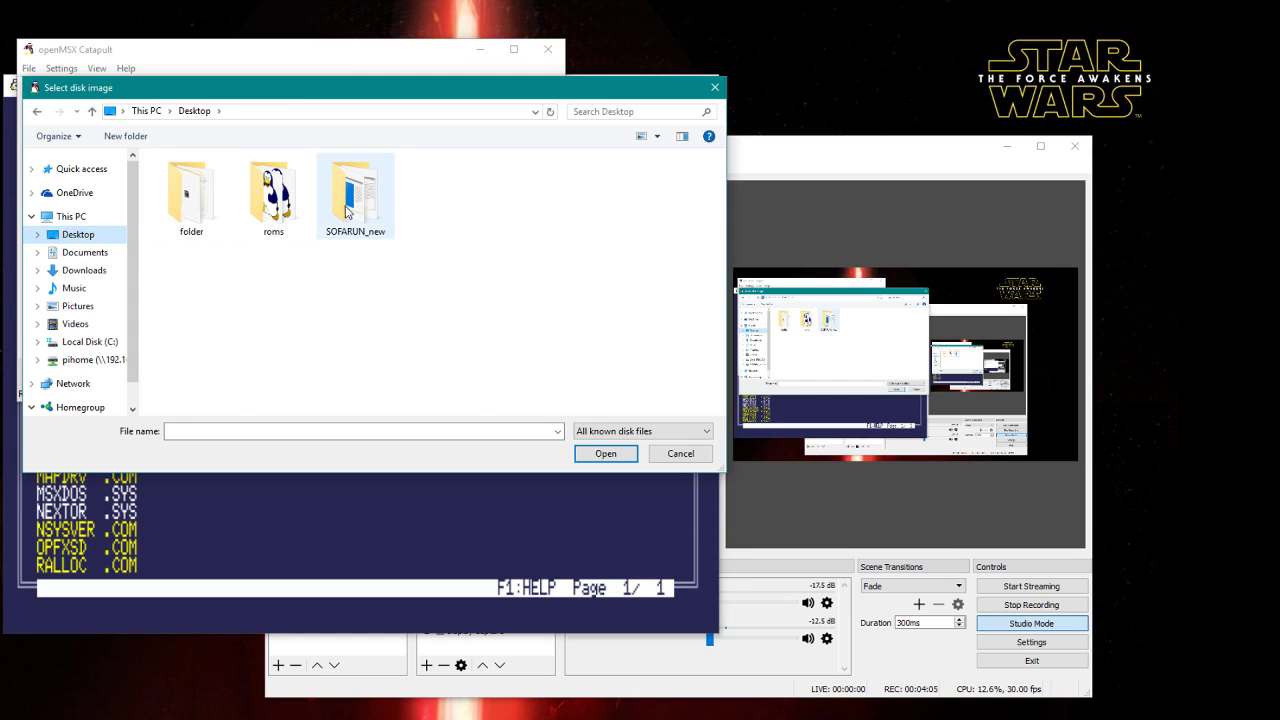
left_click(295, 207)
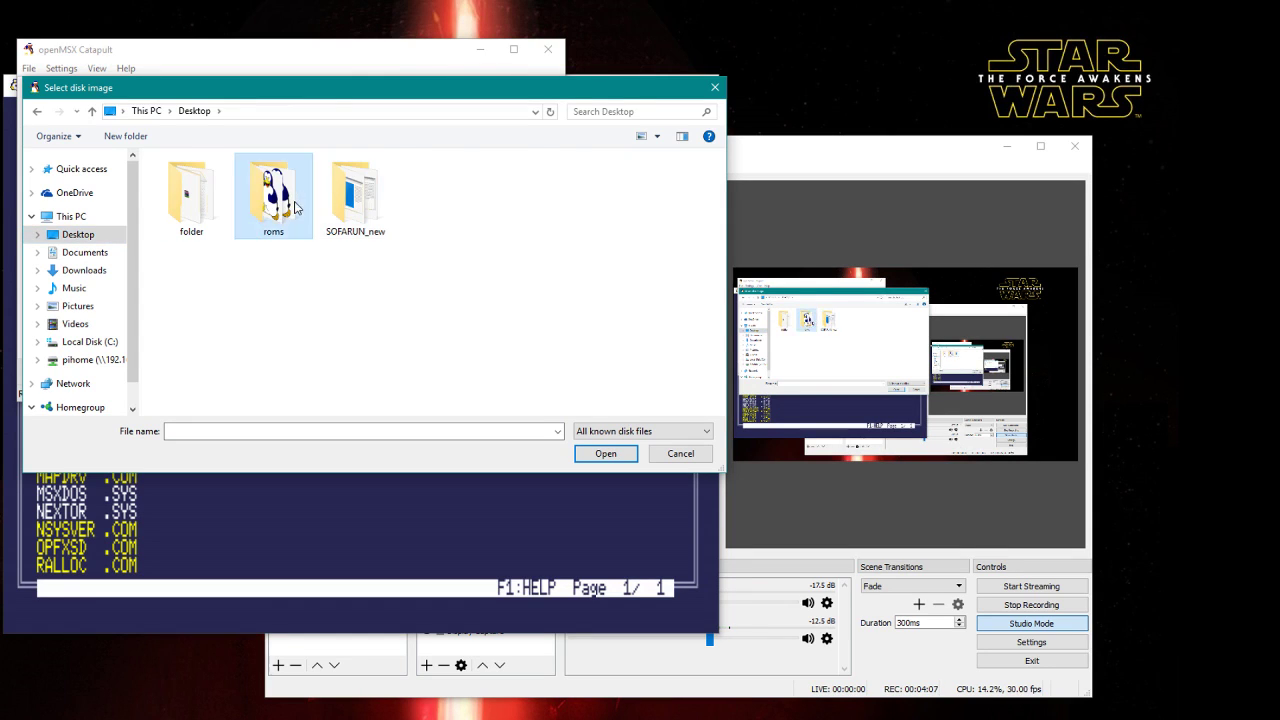
double_click(295, 207)
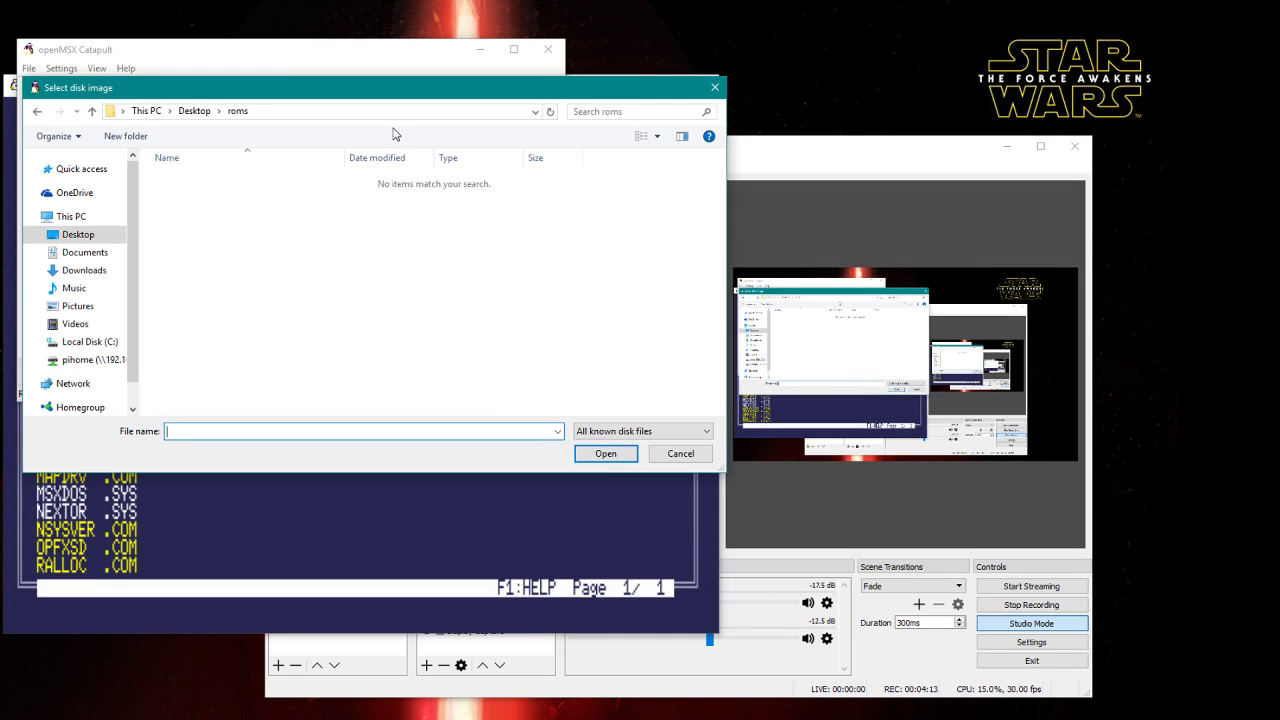
left_click(680, 453)
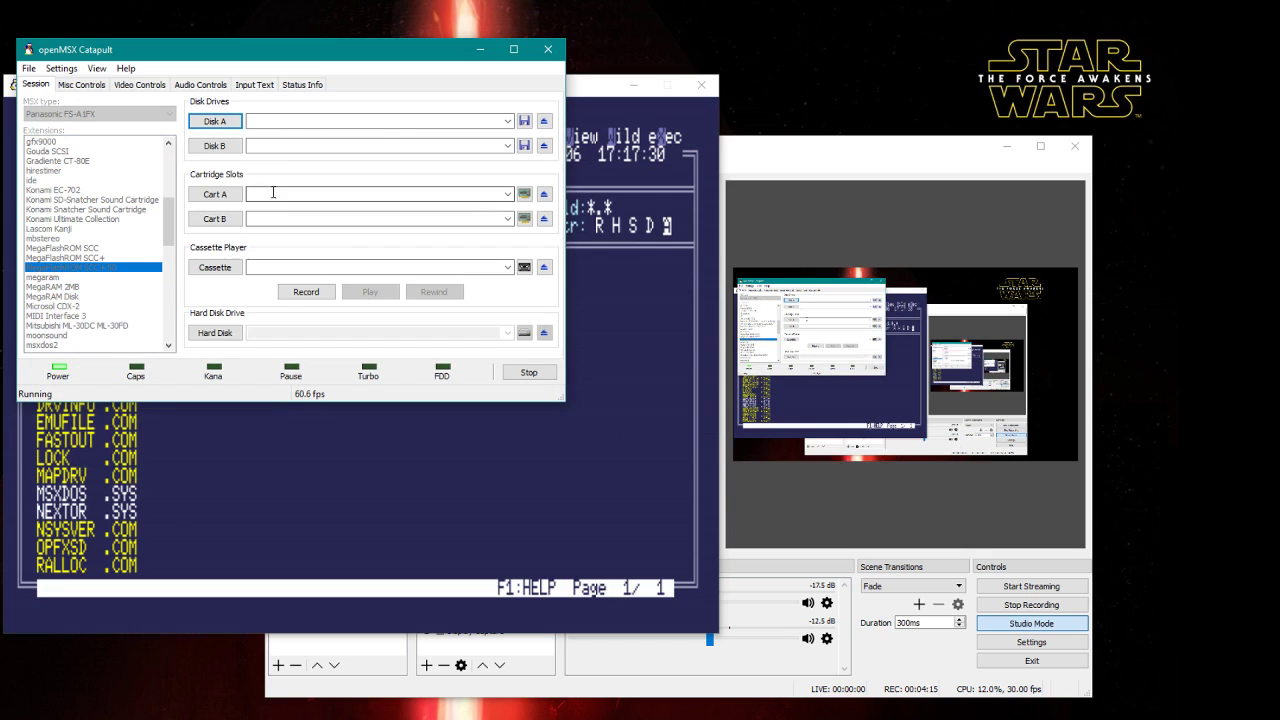
Mount the "roms" folder from the Desktop as a DirAsDisk disk in Disk A.
left_click(214, 122)
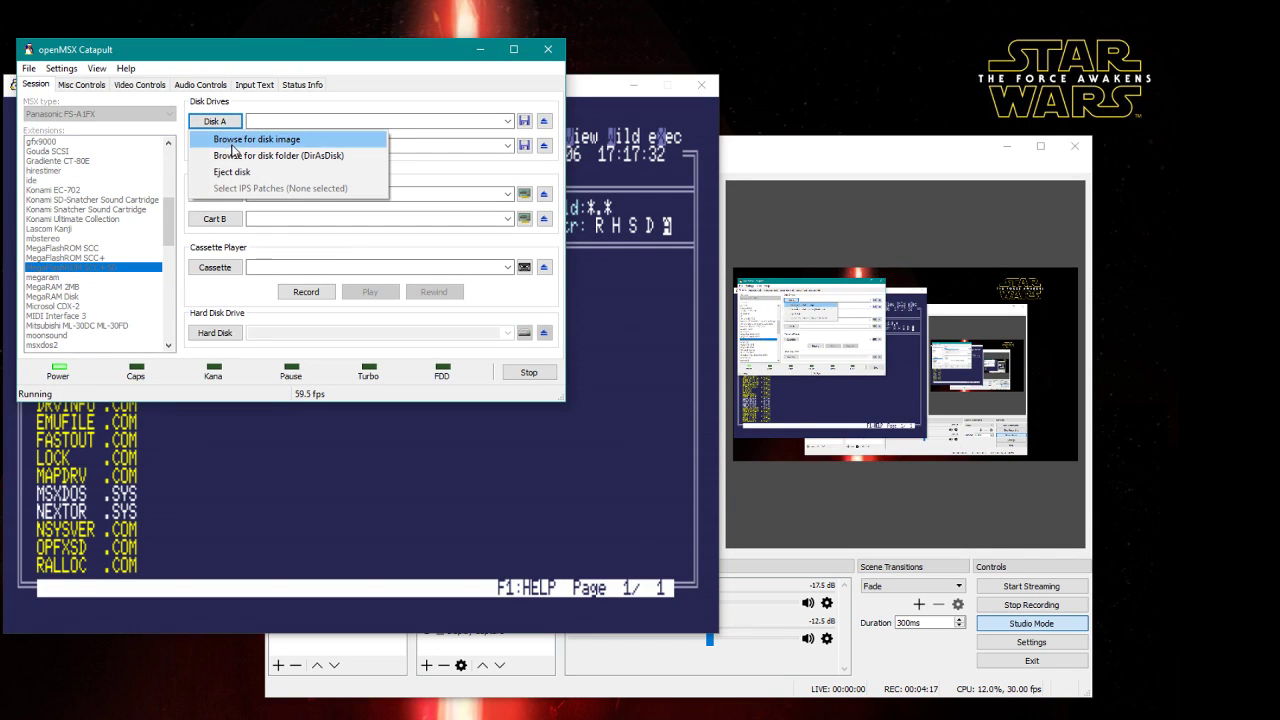
left_click(237, 157)
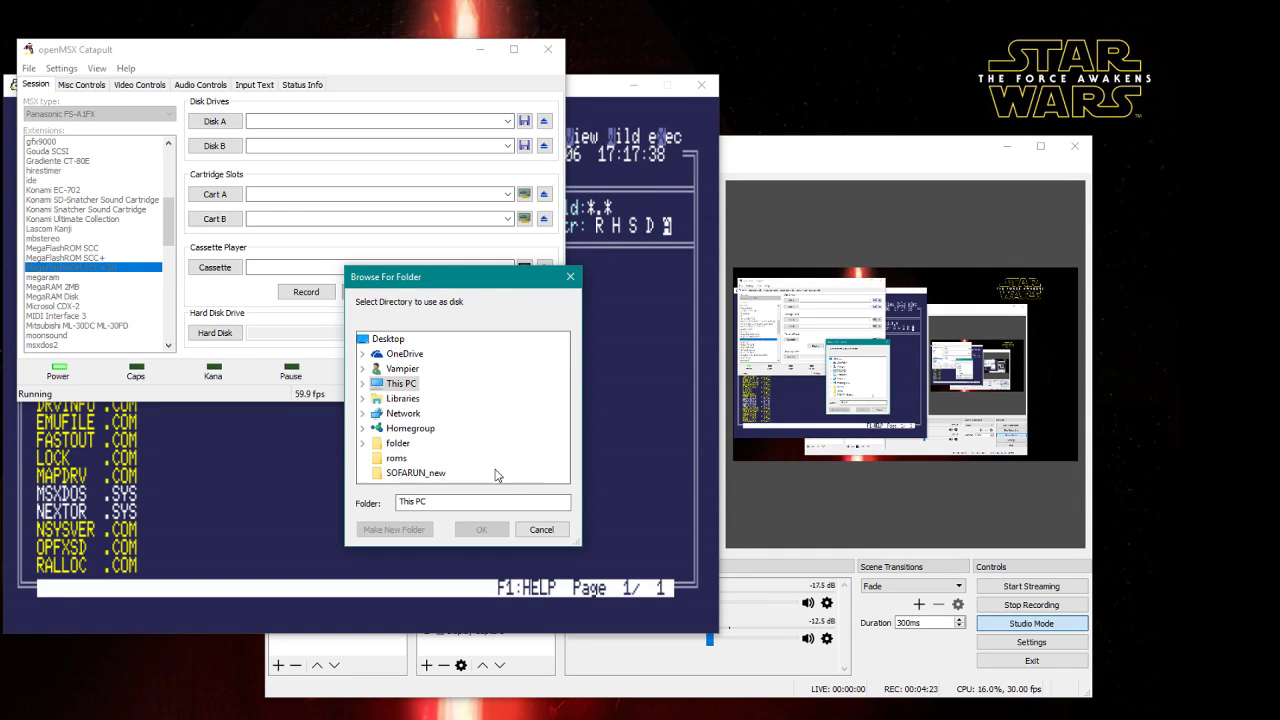
left_click(397, 458)
left_click(472, 530)
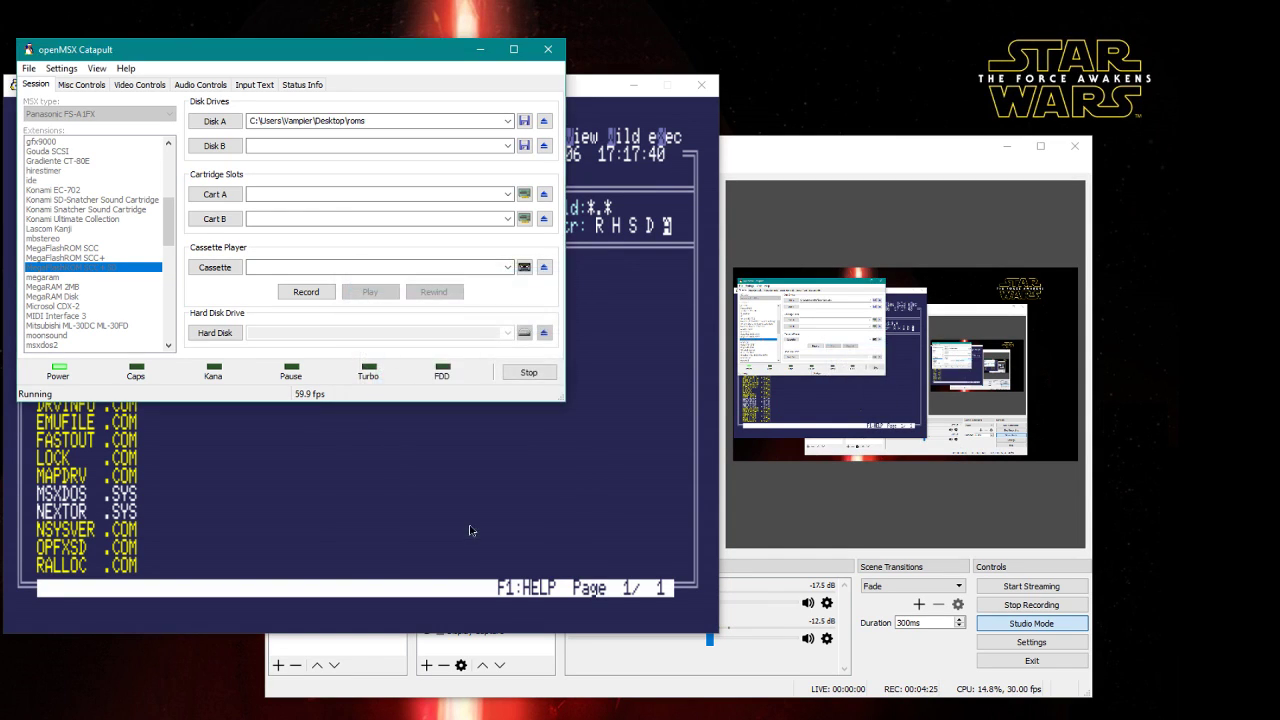
Switch back to the emulated machine, check the contents of drive B:, and return to drive A:.
left_click(466, 455)
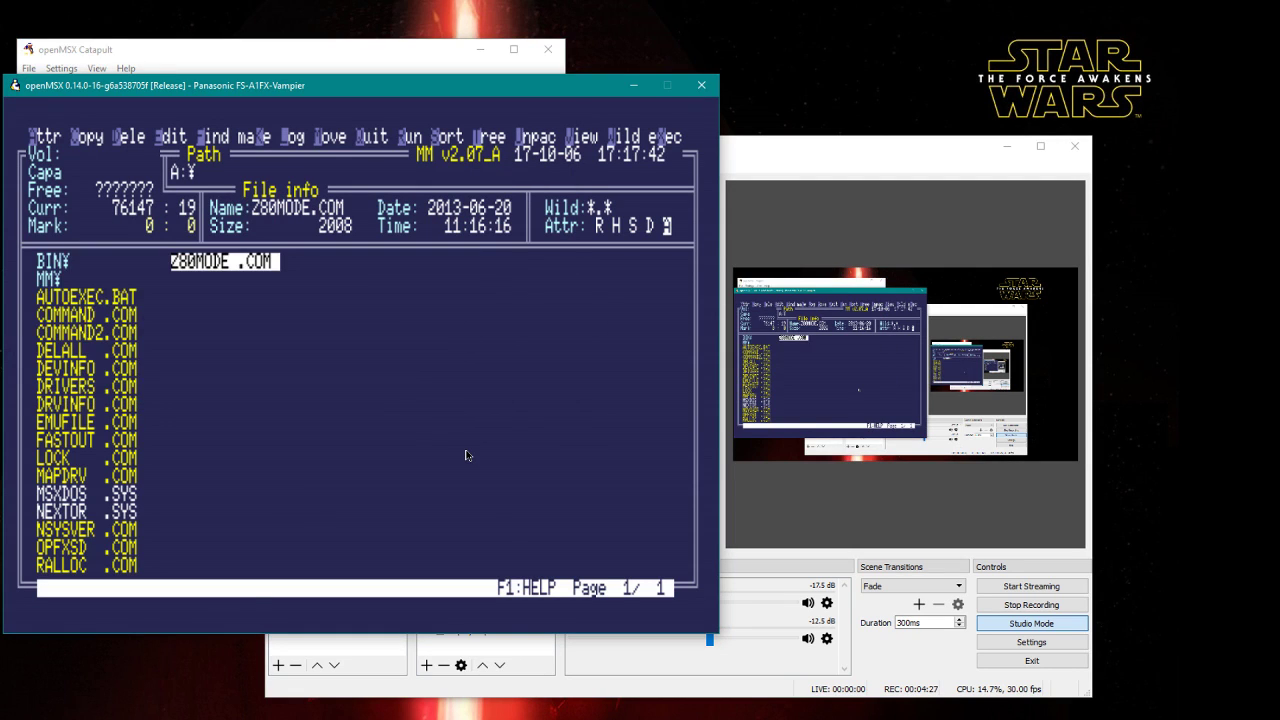
key("b")
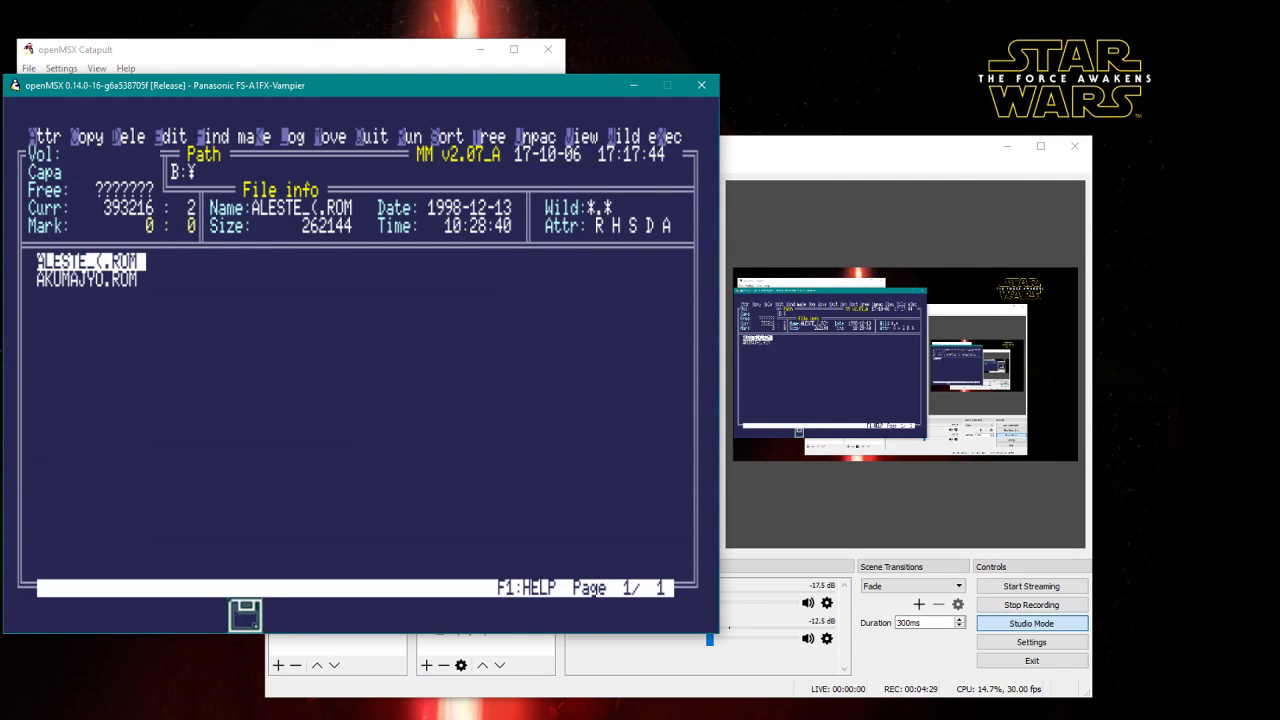
key("a")
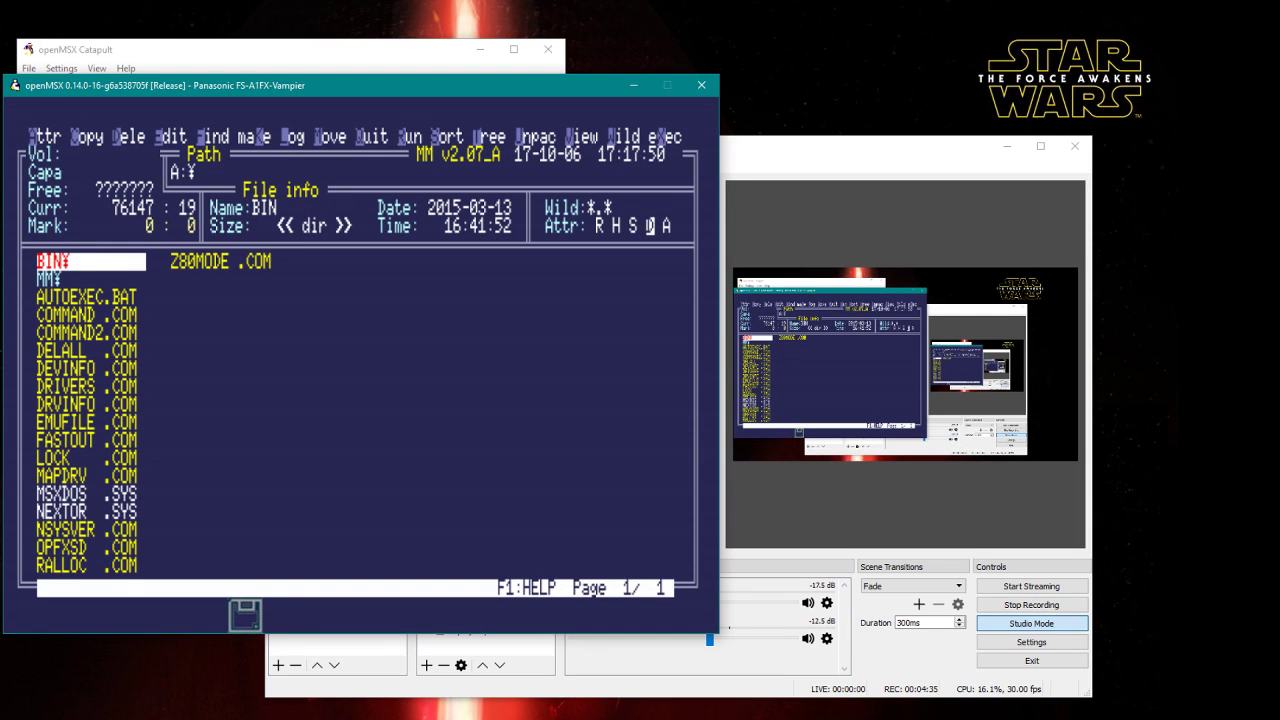
Create a directory named "Roms" on drive A: and open it.
type("k")
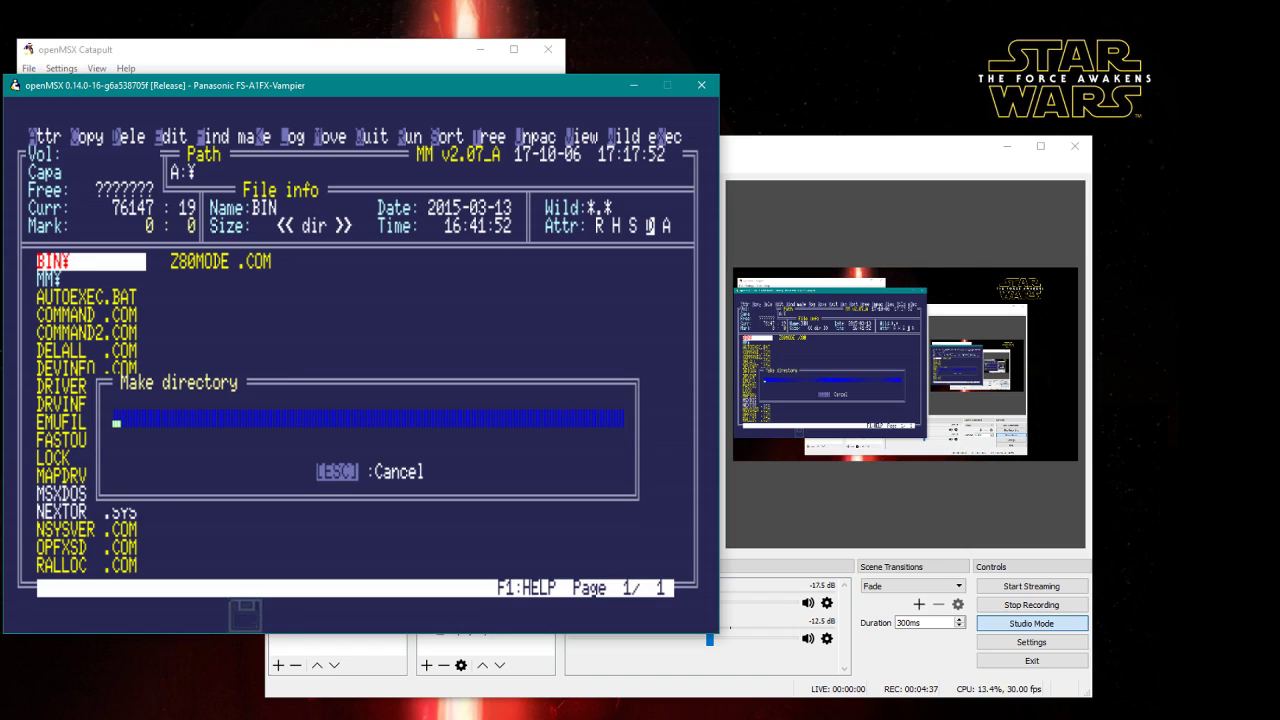
type("Roms")
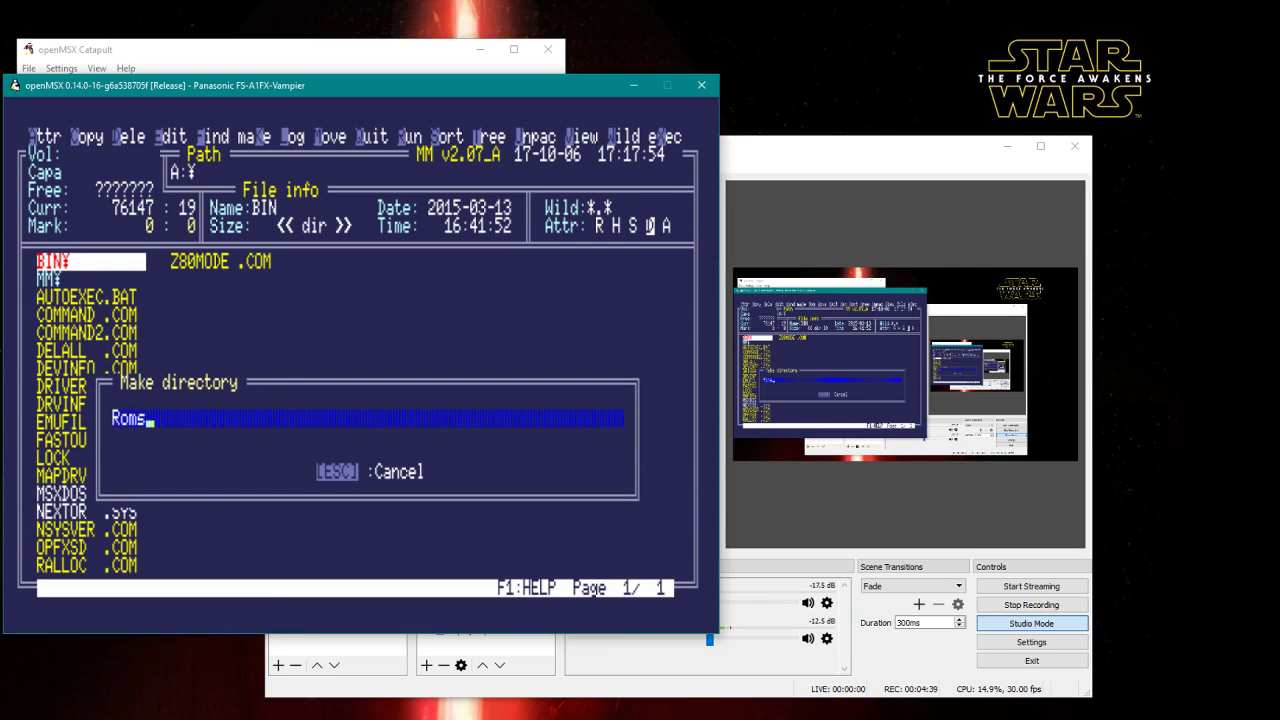
key("Return")
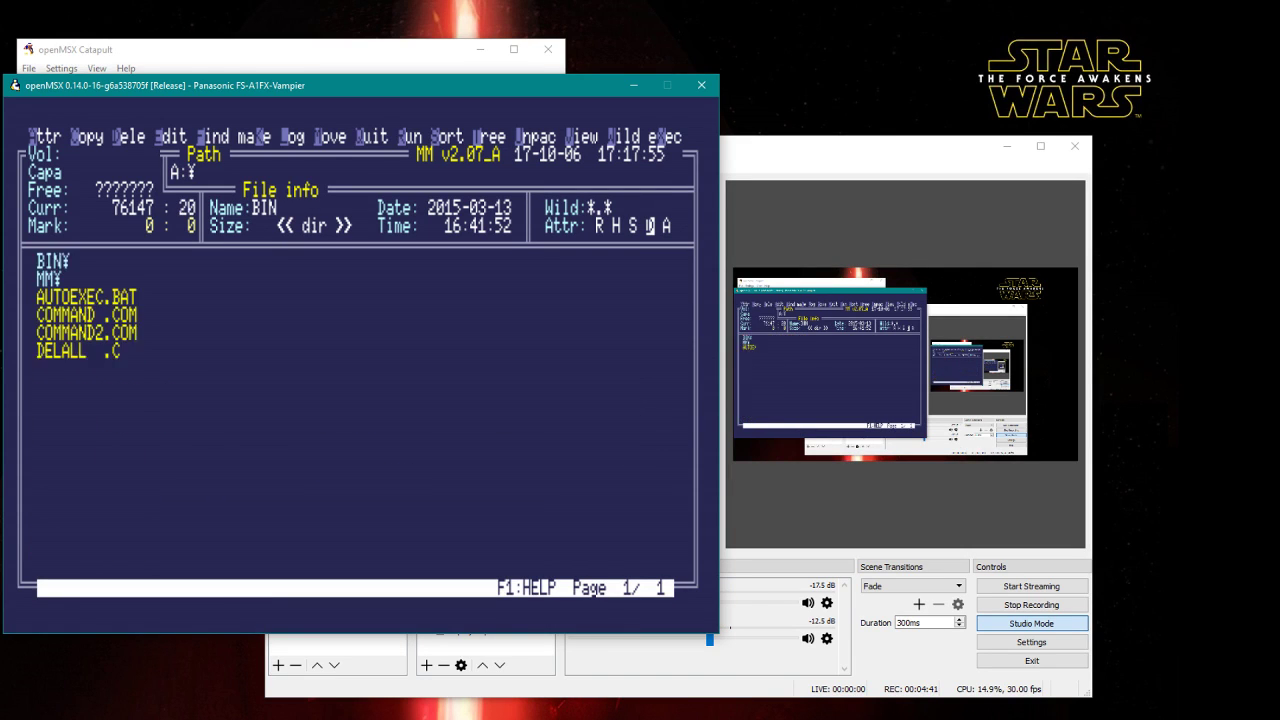
key("Down")
key("Right")
key("Return")
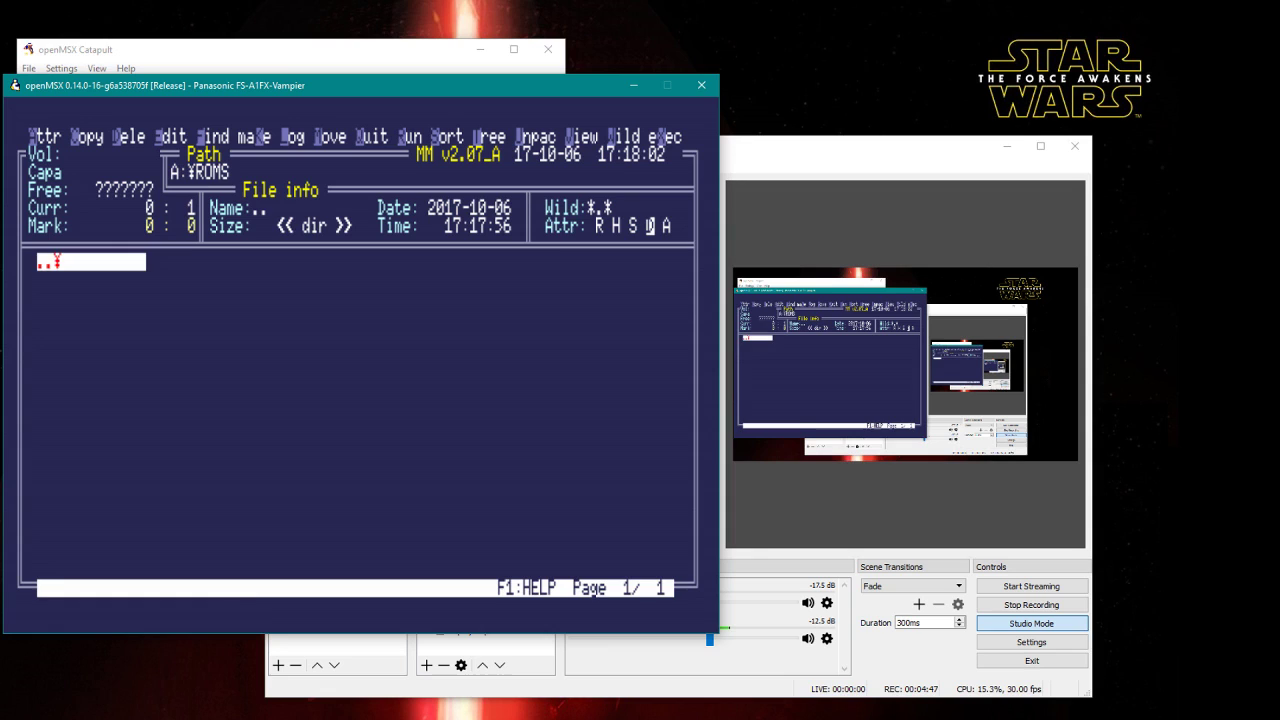
Mark ALESTE_(.ROM and AKUMAJYO.ROM on drive B:, copy them to a:\roms\, and check the listing of that directory.
key("b")
key("space")
key("space")
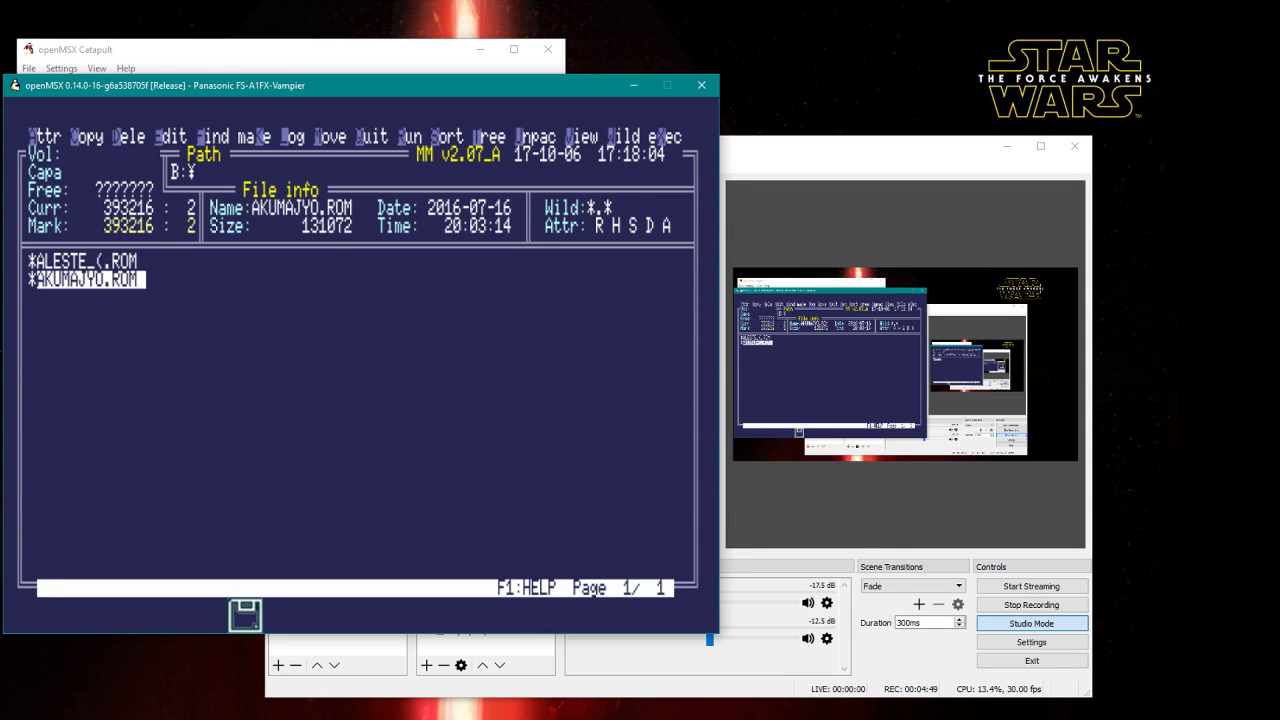
type("c")
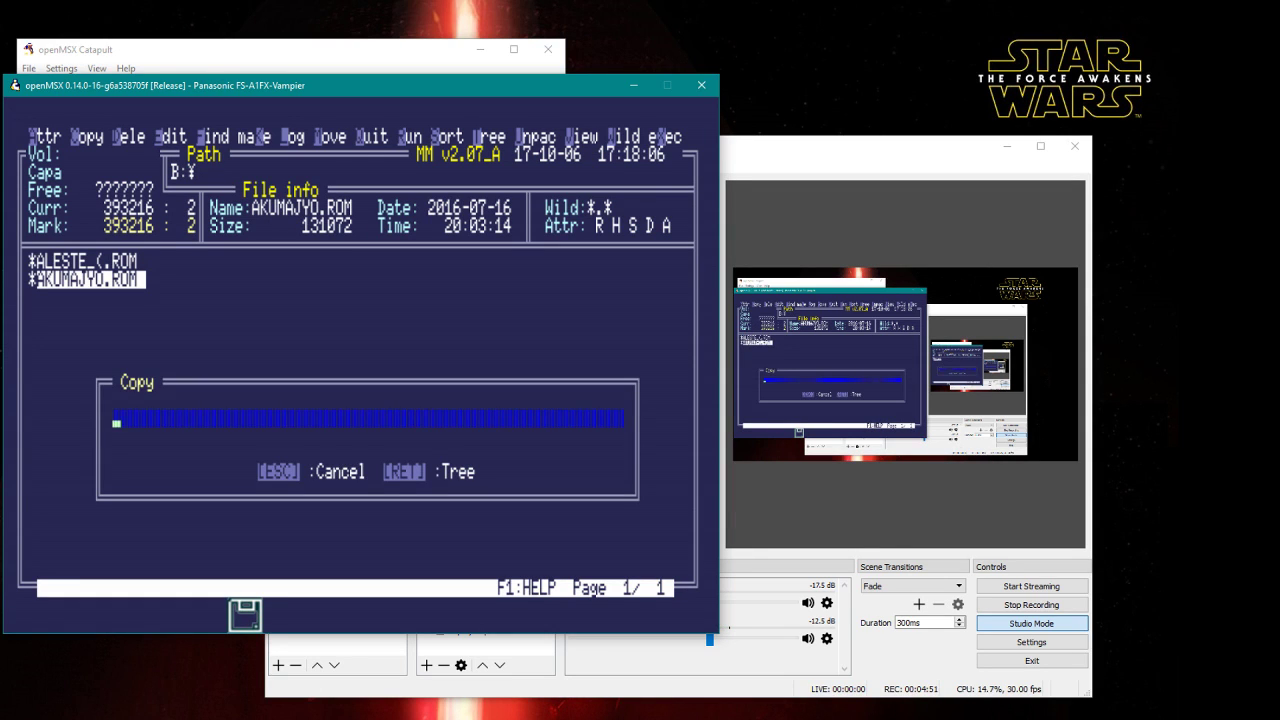
type("a:\\roms\\")
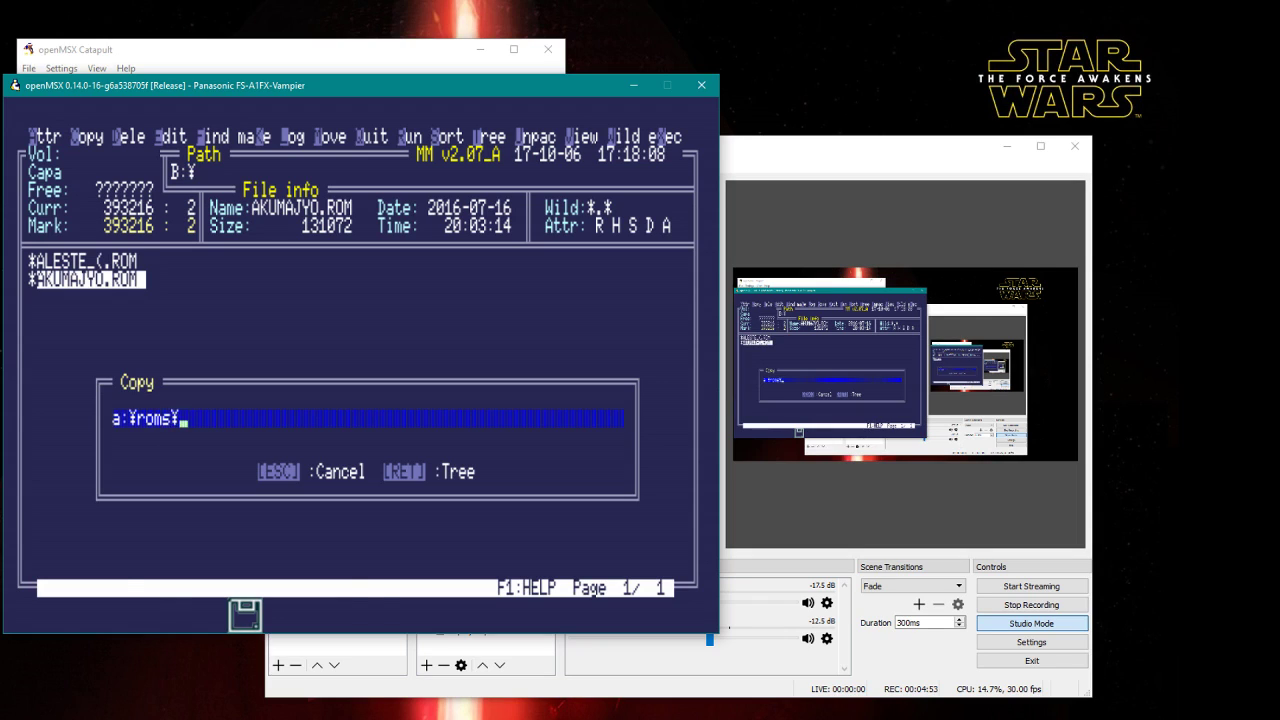
key("Return")
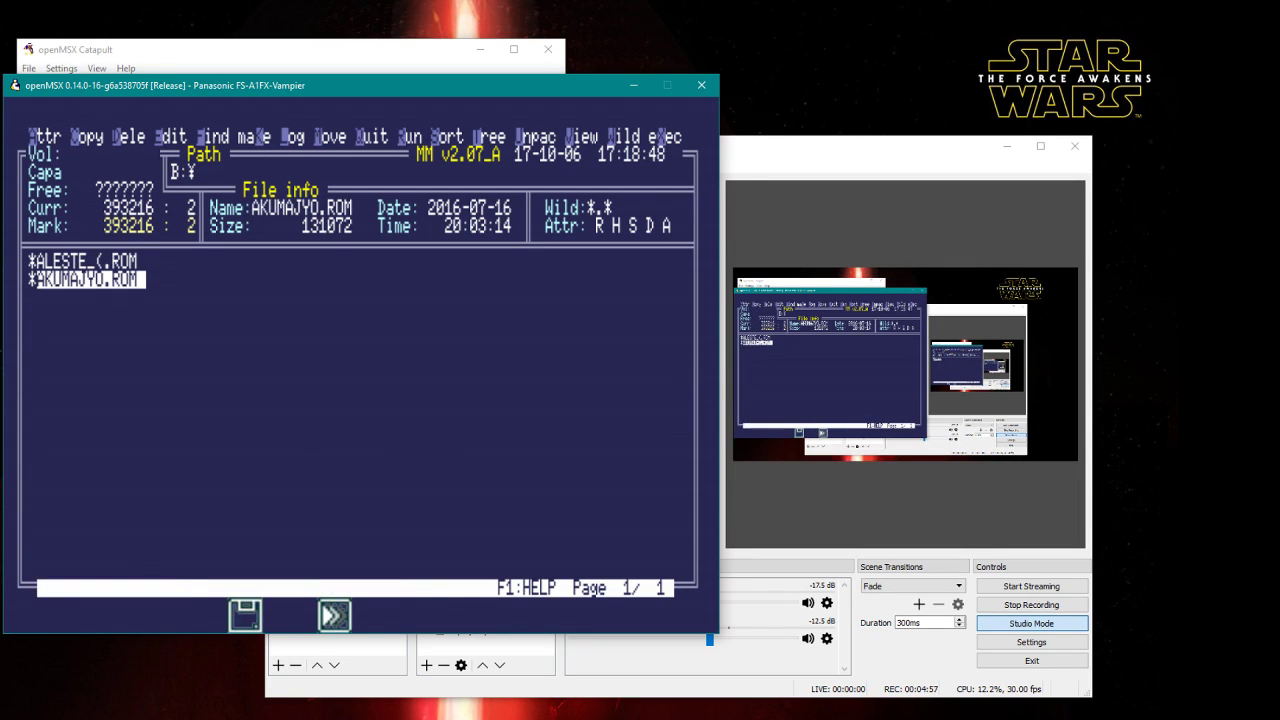
key("Tab")
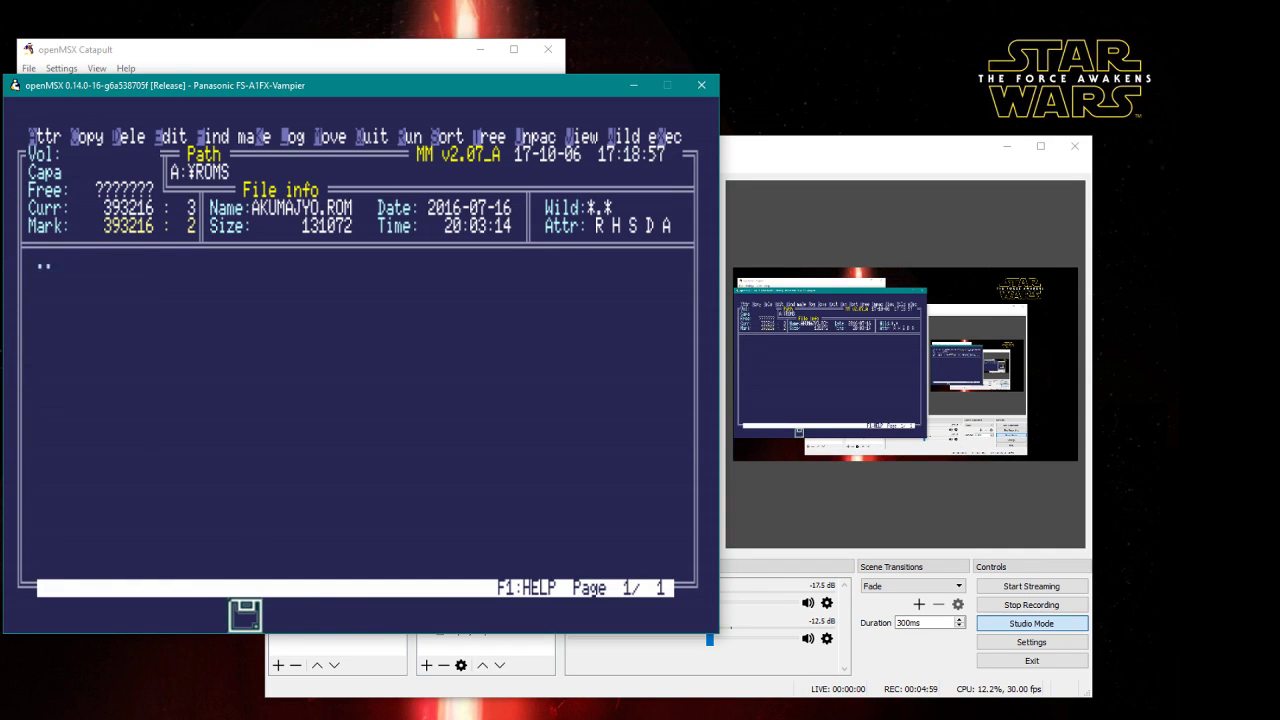
key("Down")
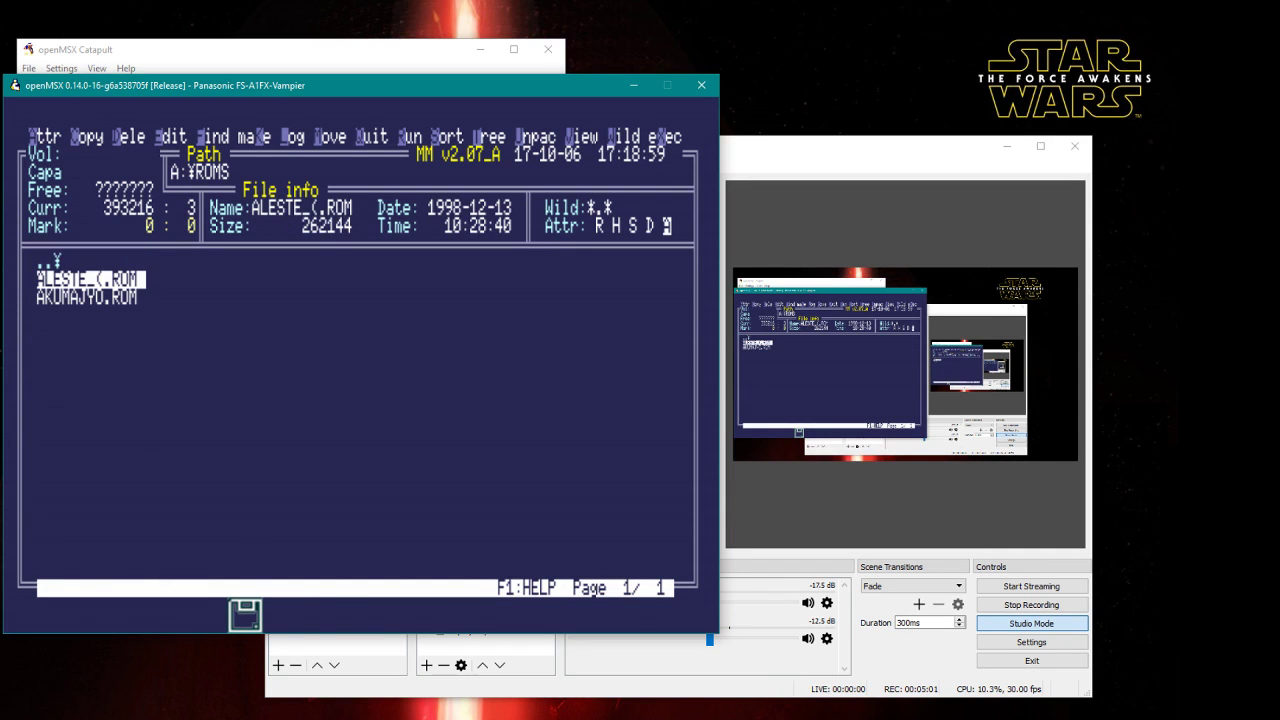
Reopen the ROMS directory from the root of drive A: and launch AKUMAJYO.ROM.
key("Up")
key("Return")
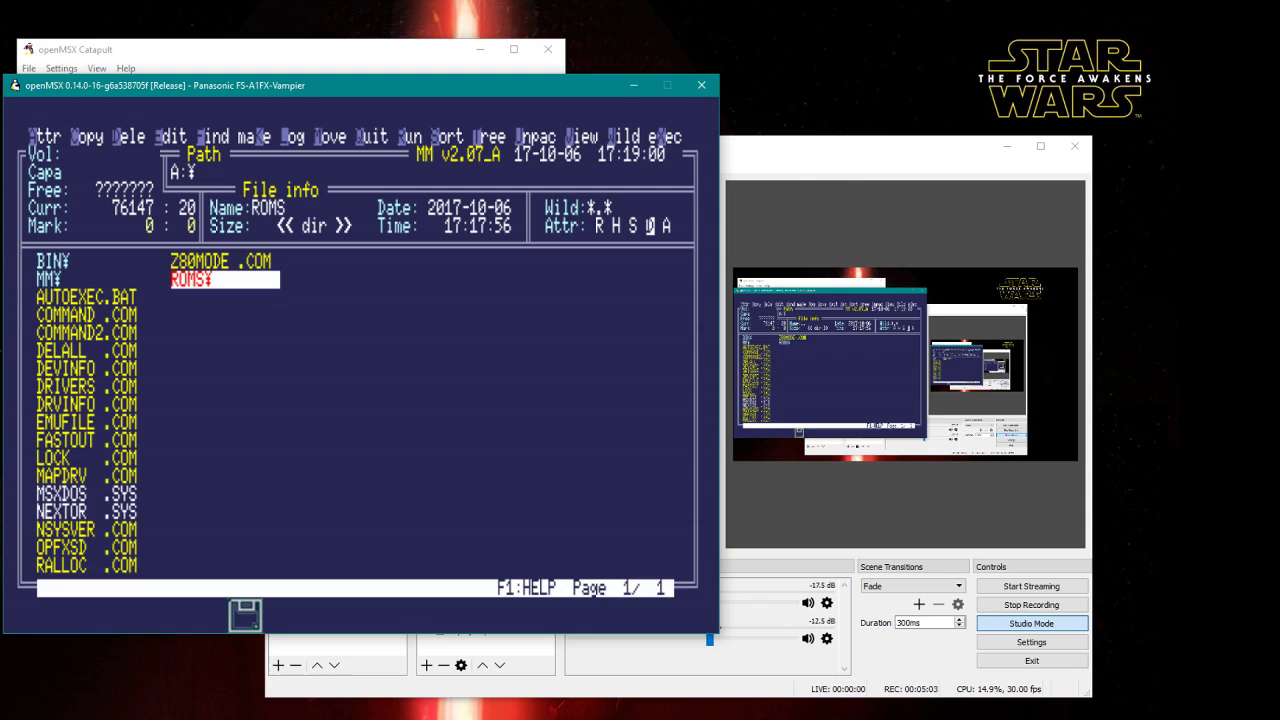
key("Return")
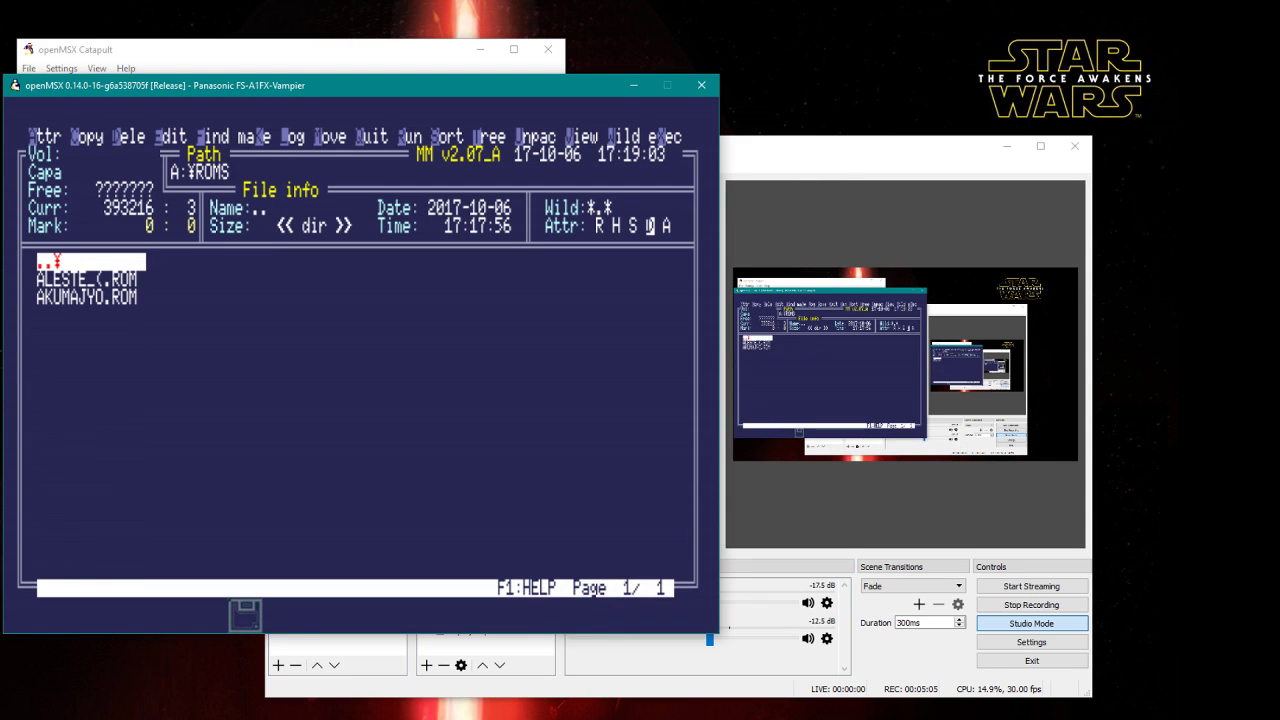
key("Down")
key("Down")
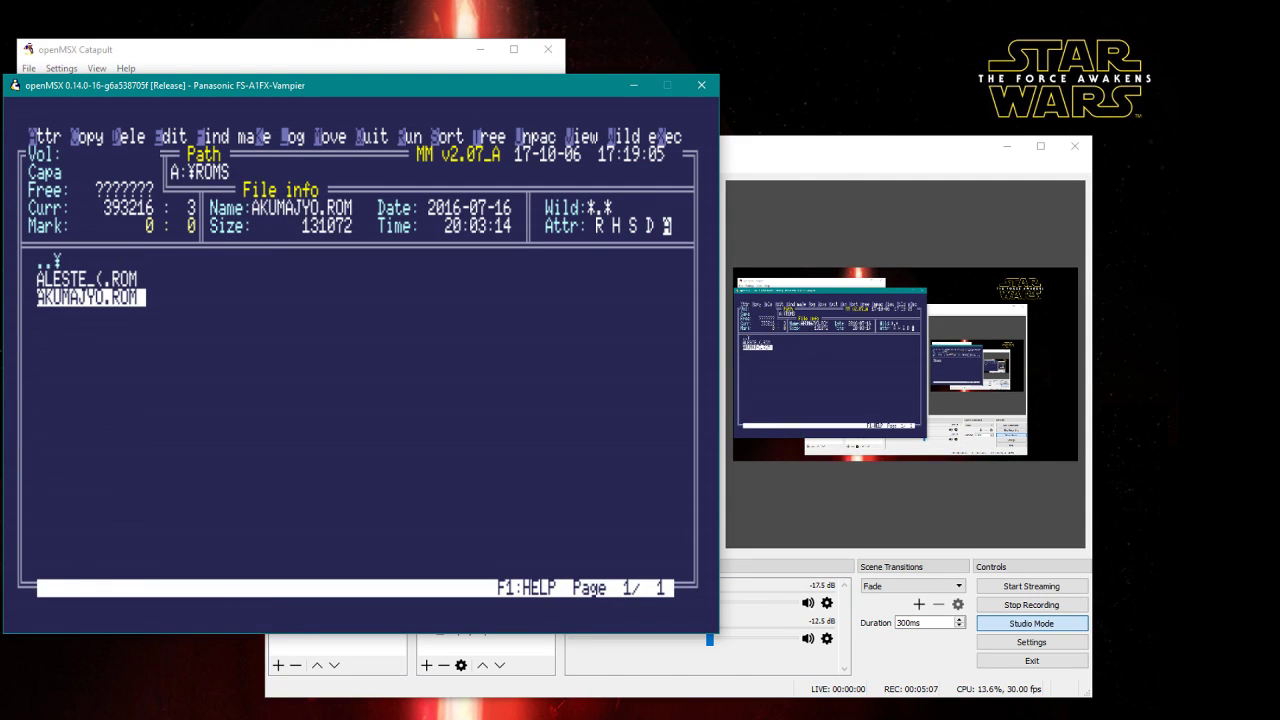
key("Return")
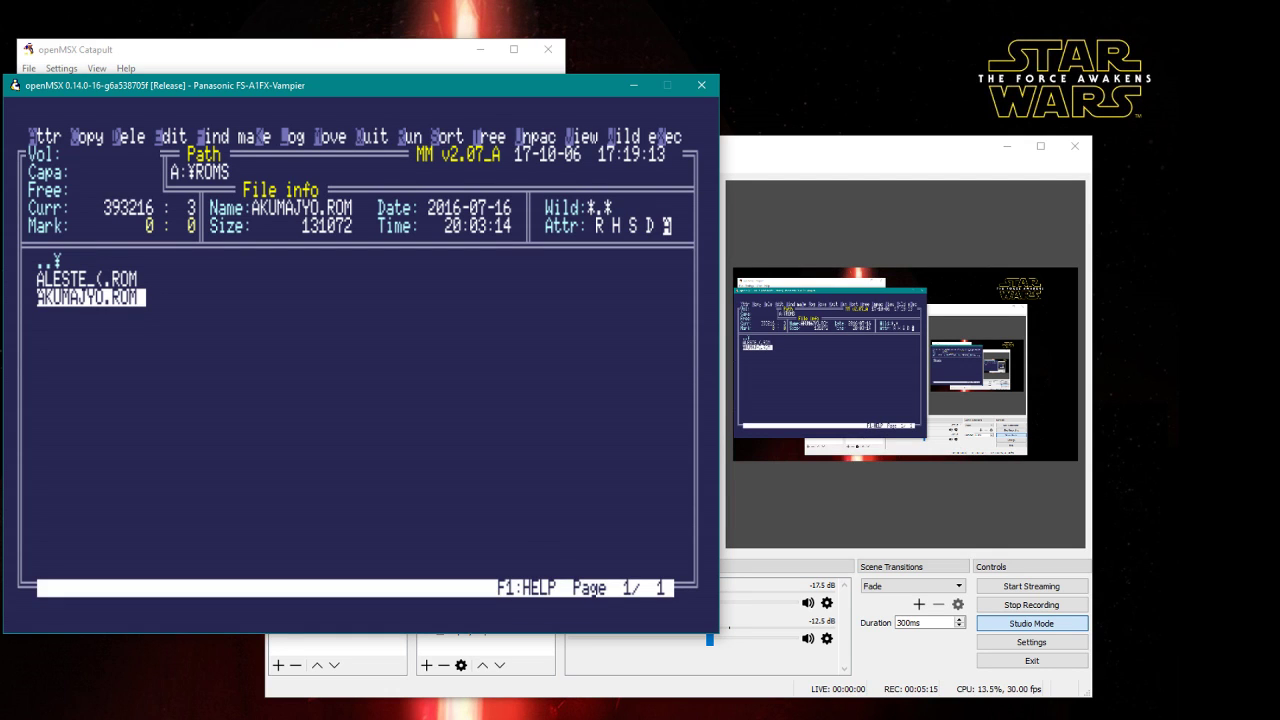
Reset the emulated machine from the openMSX console and start the Konami game to try it out.
key("F10")
type("reset")
key("Return")
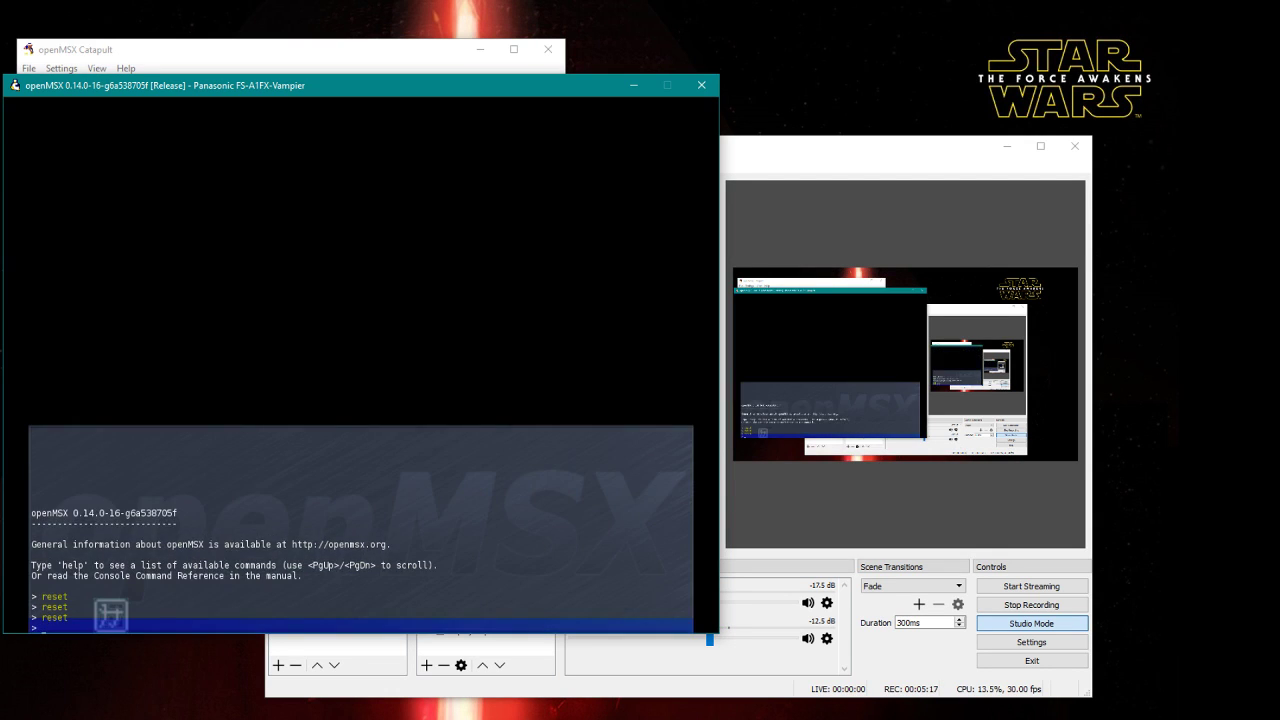
key("F10")
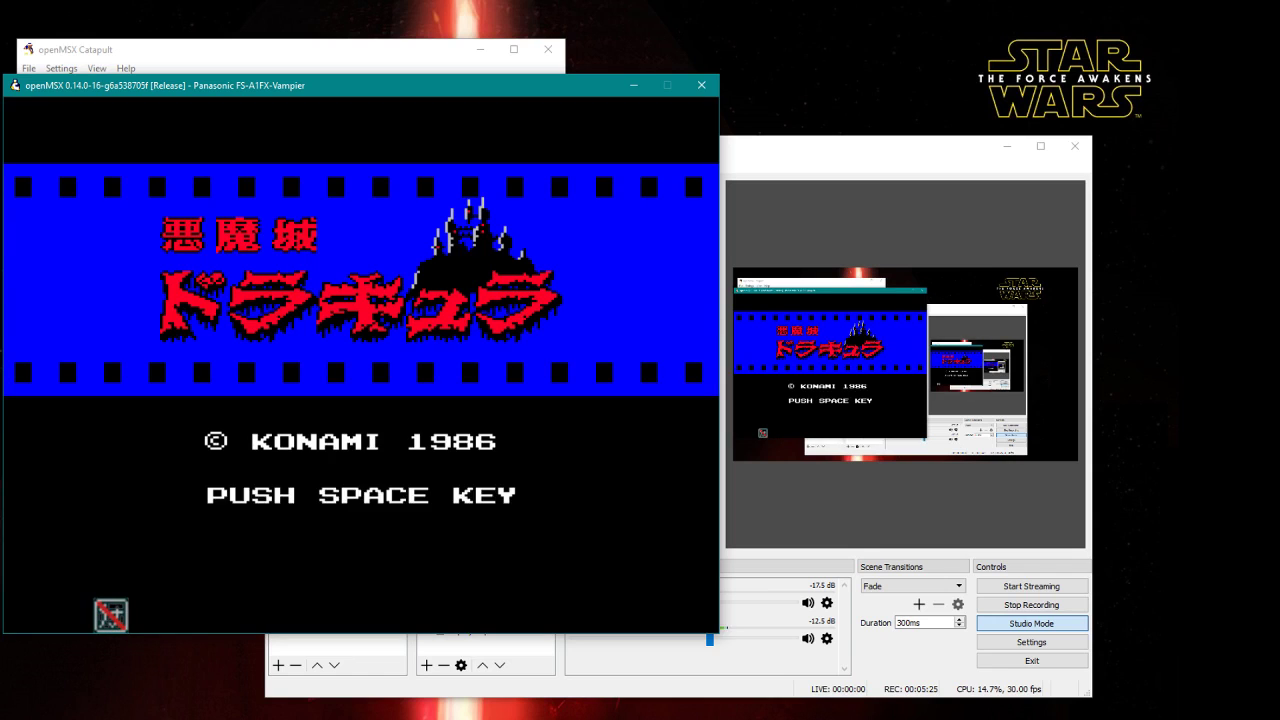
key("space")
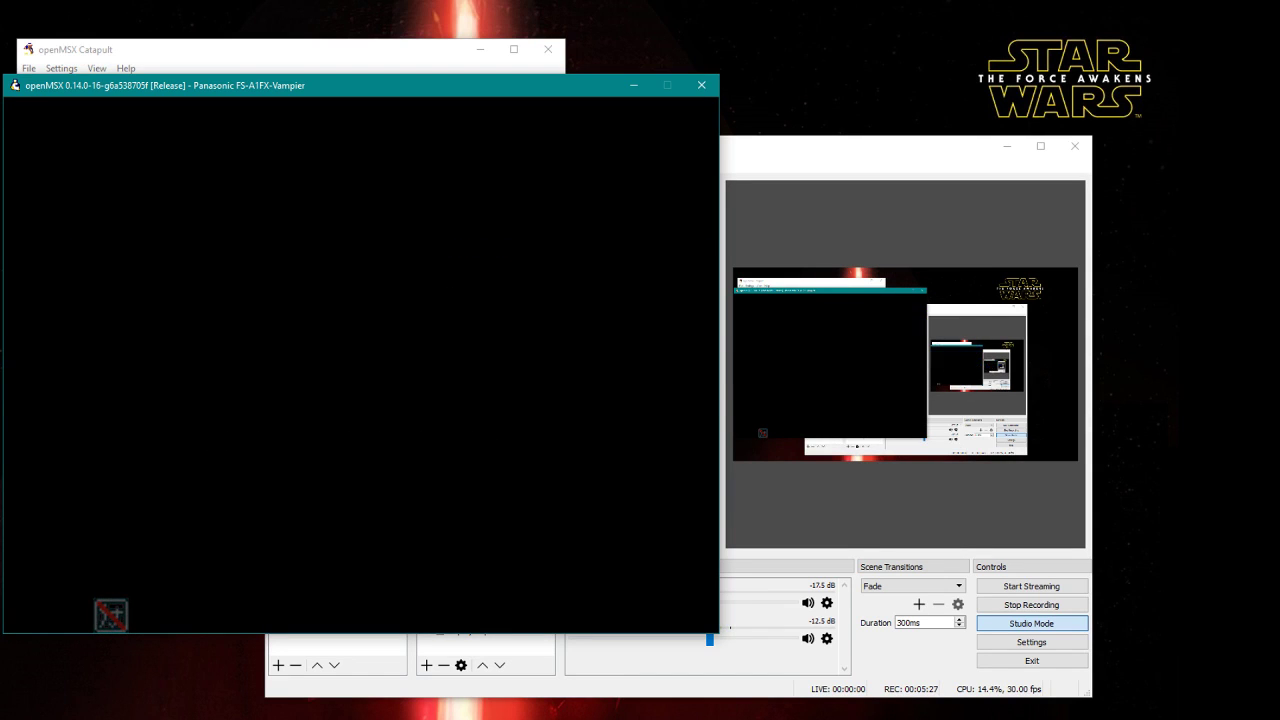
key("Left")
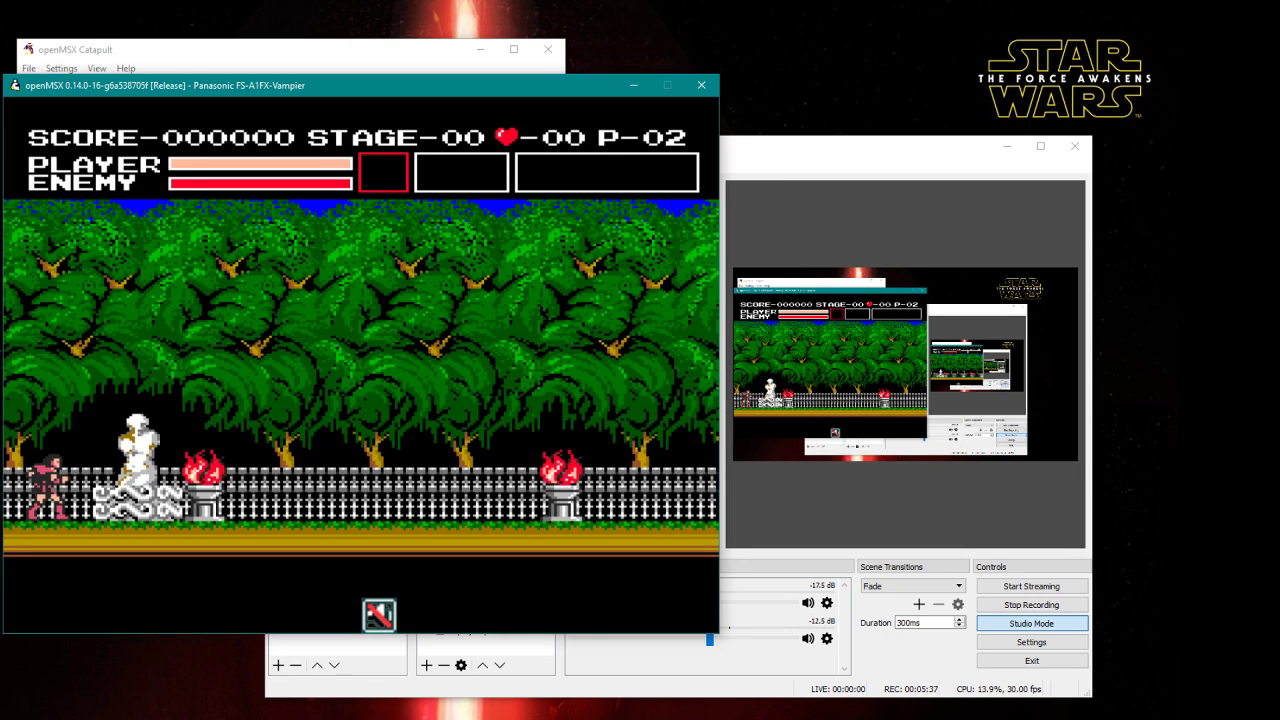
Leave the running game by resetting the emulated machine from the openMSX console.
key("F10")
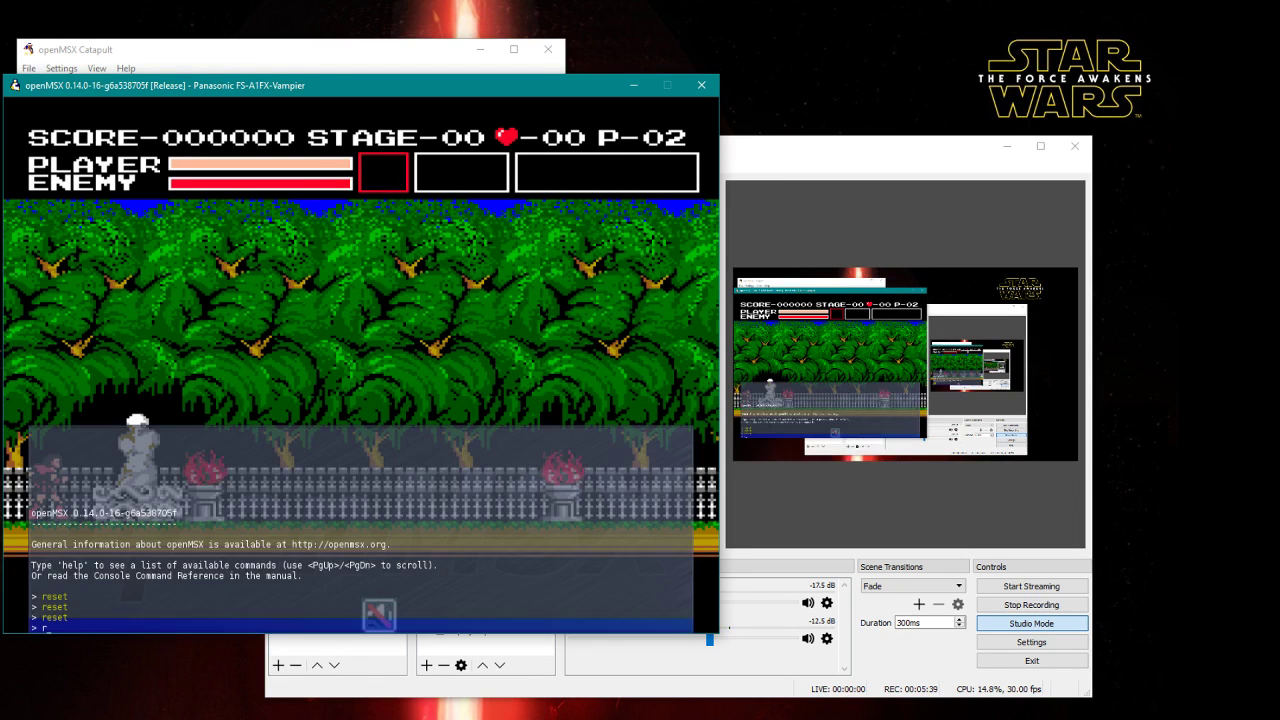
type("reset")
key("Return")
key("F10")
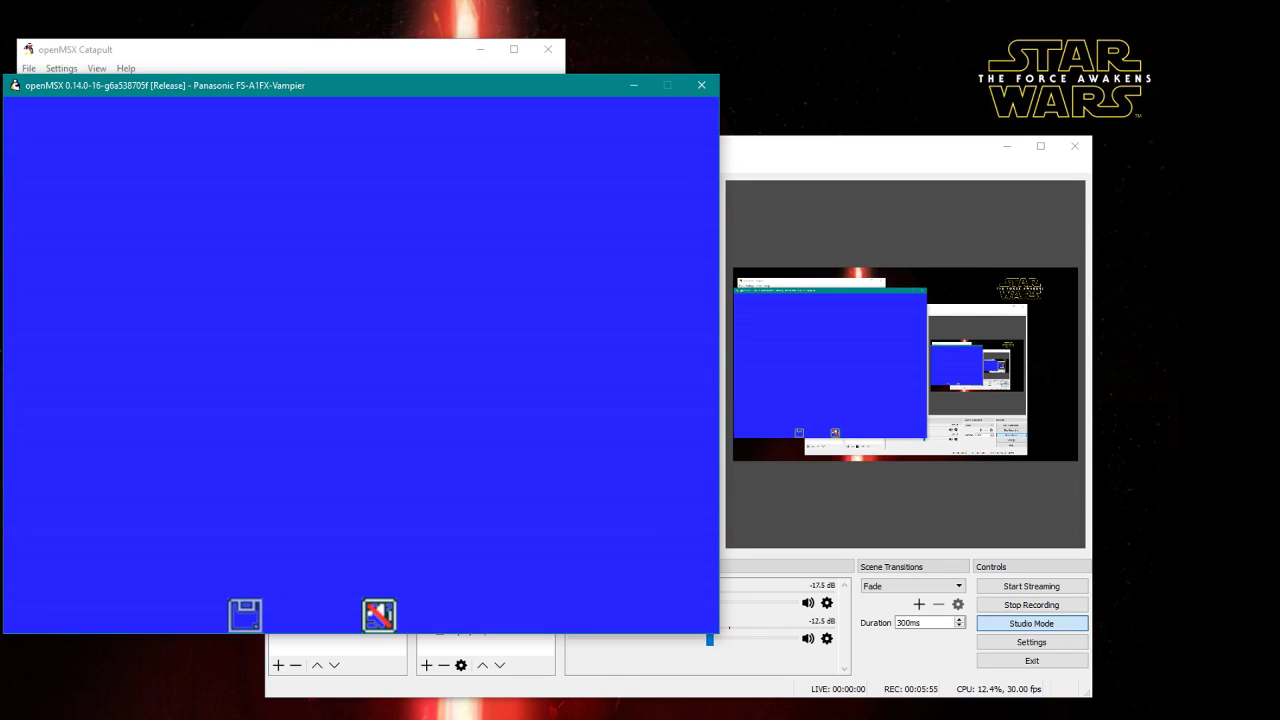
key("q")
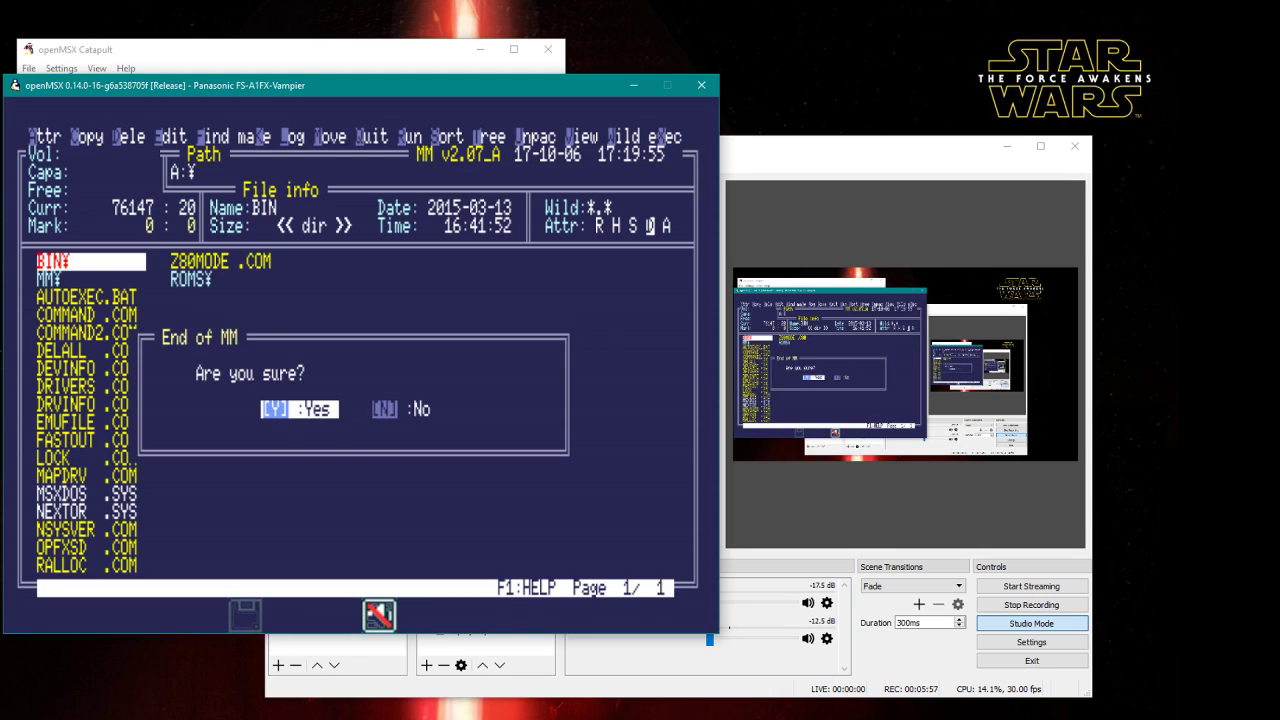
key("n")
key("Down")
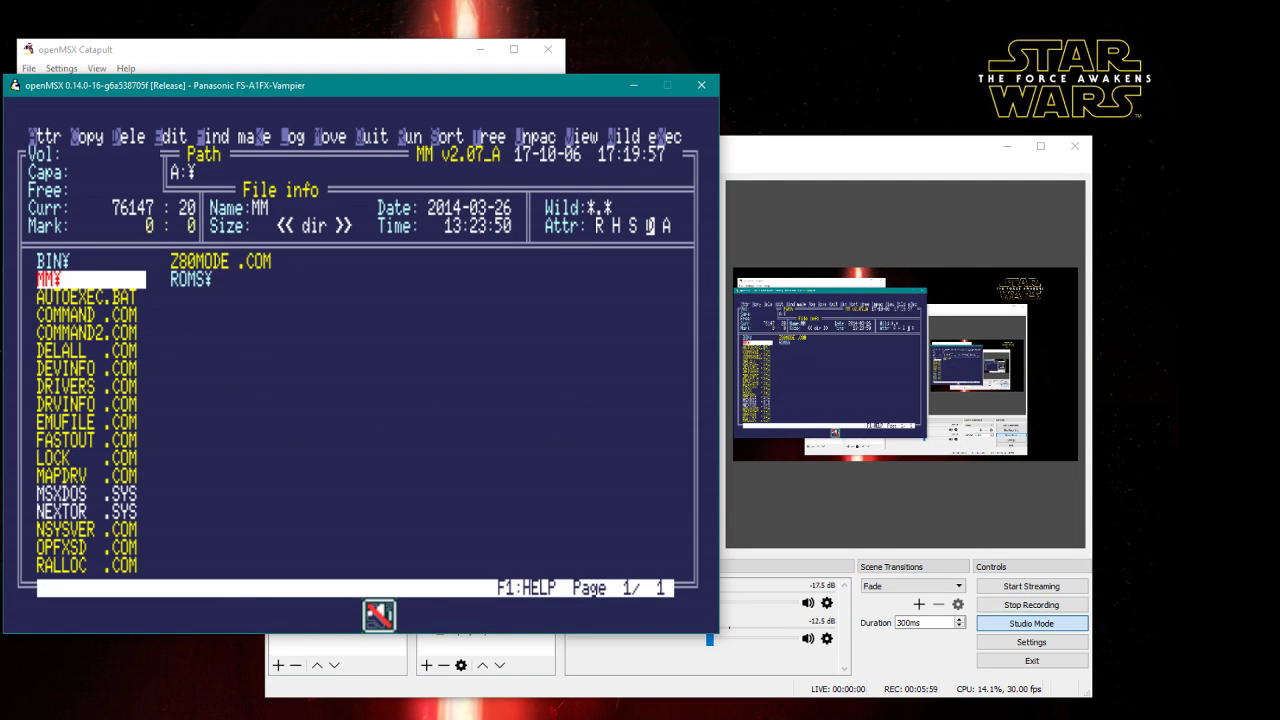
key("Return")
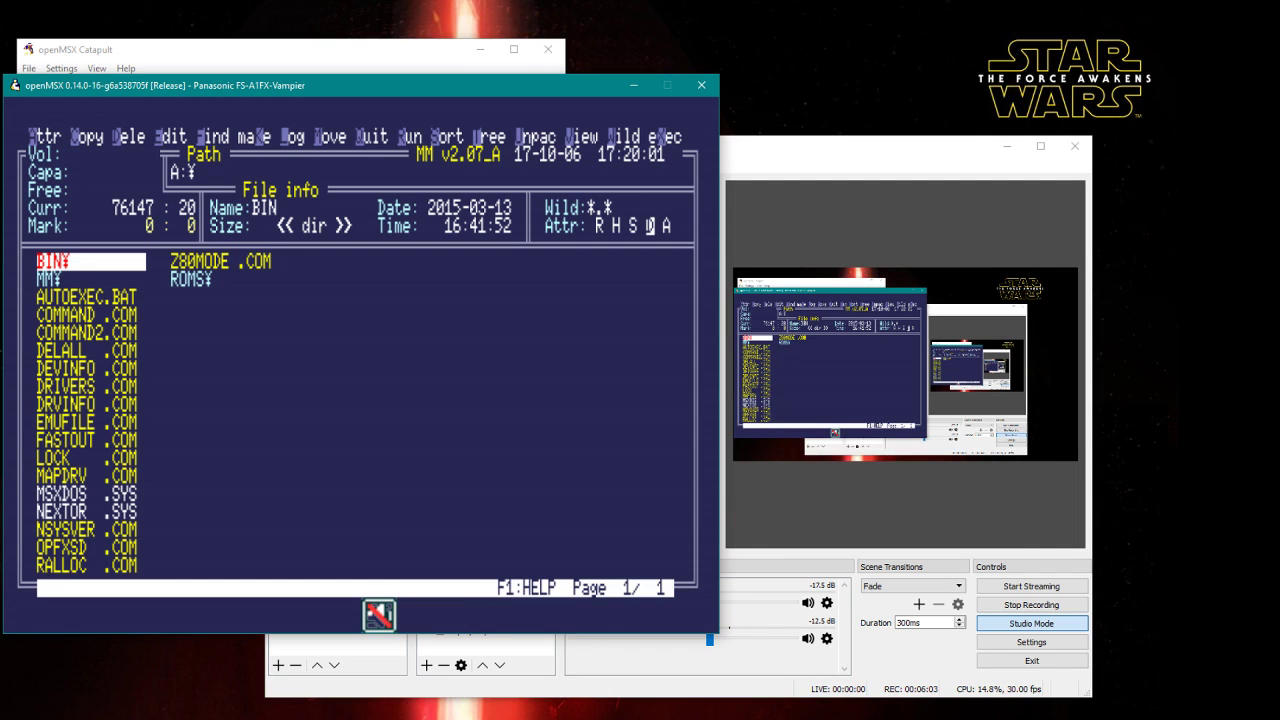
Create a directory named "SR" in the root of drive A:.
type("k")
type("SR")
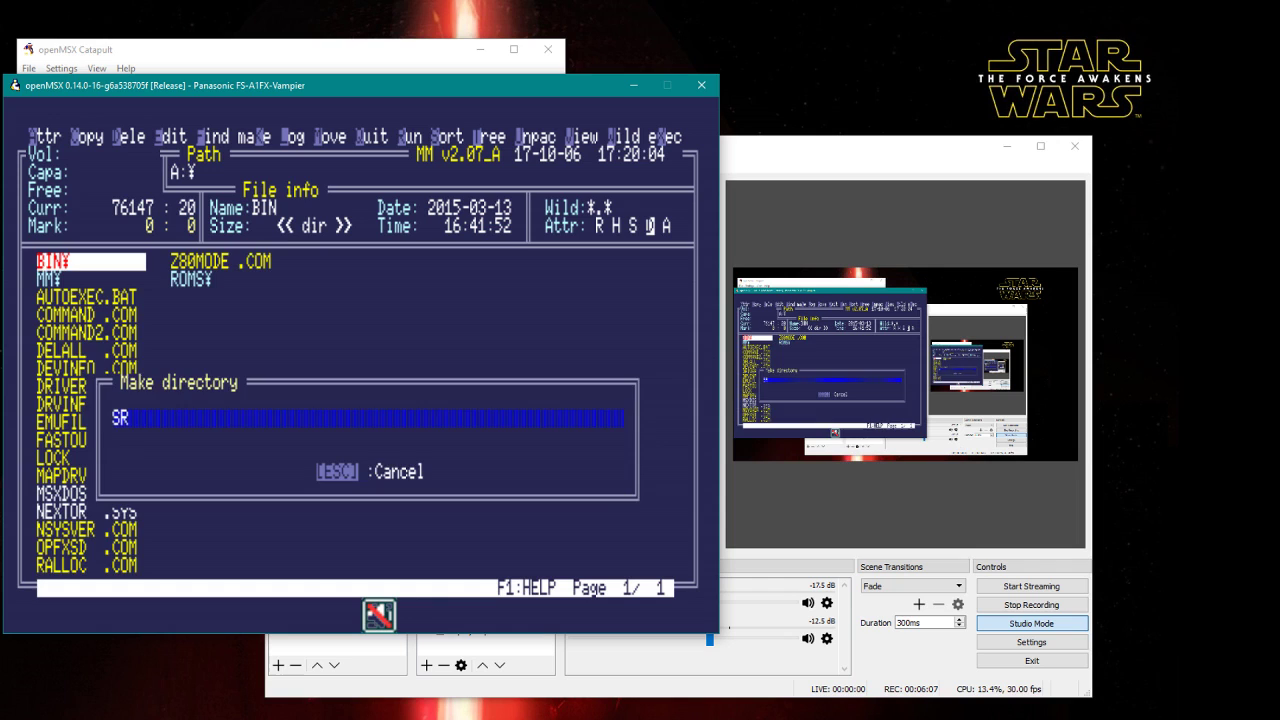
key("Return")
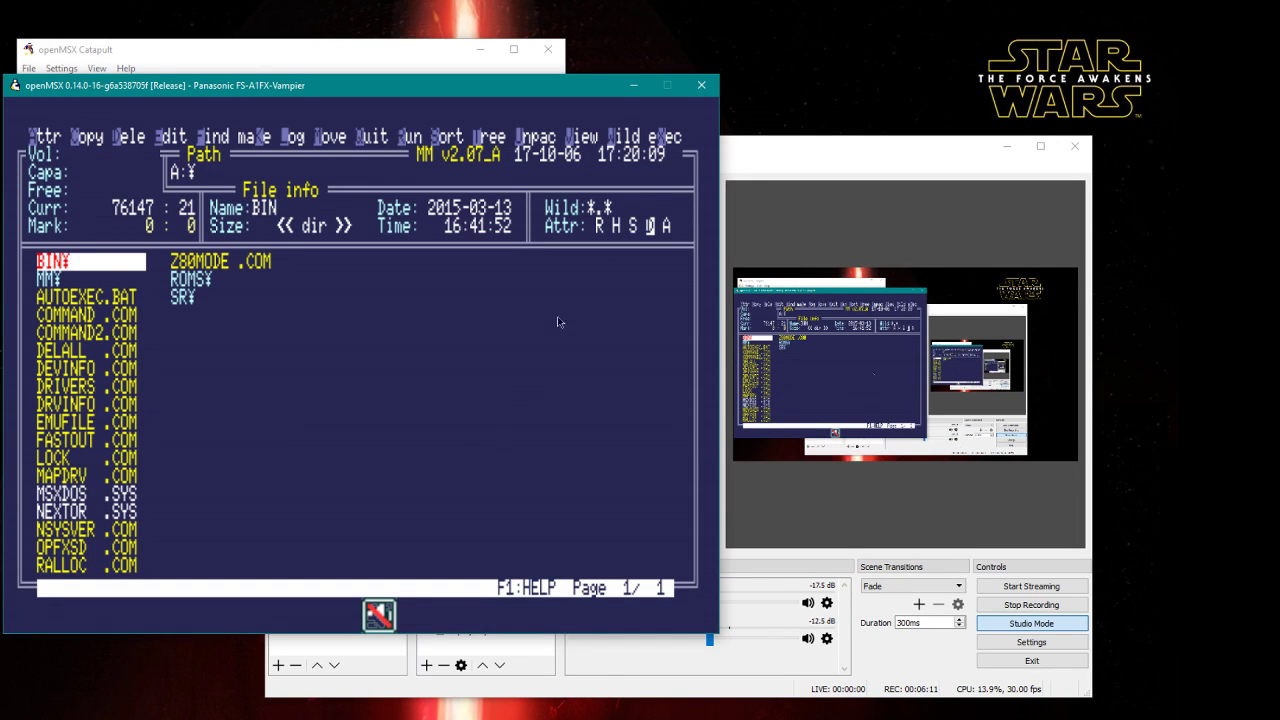
Mount the "SOFARUN_new" folder from the Desktop as a DirAsDisk disk in Disk A.
left_click(223, 55)
left_click(209, 126)
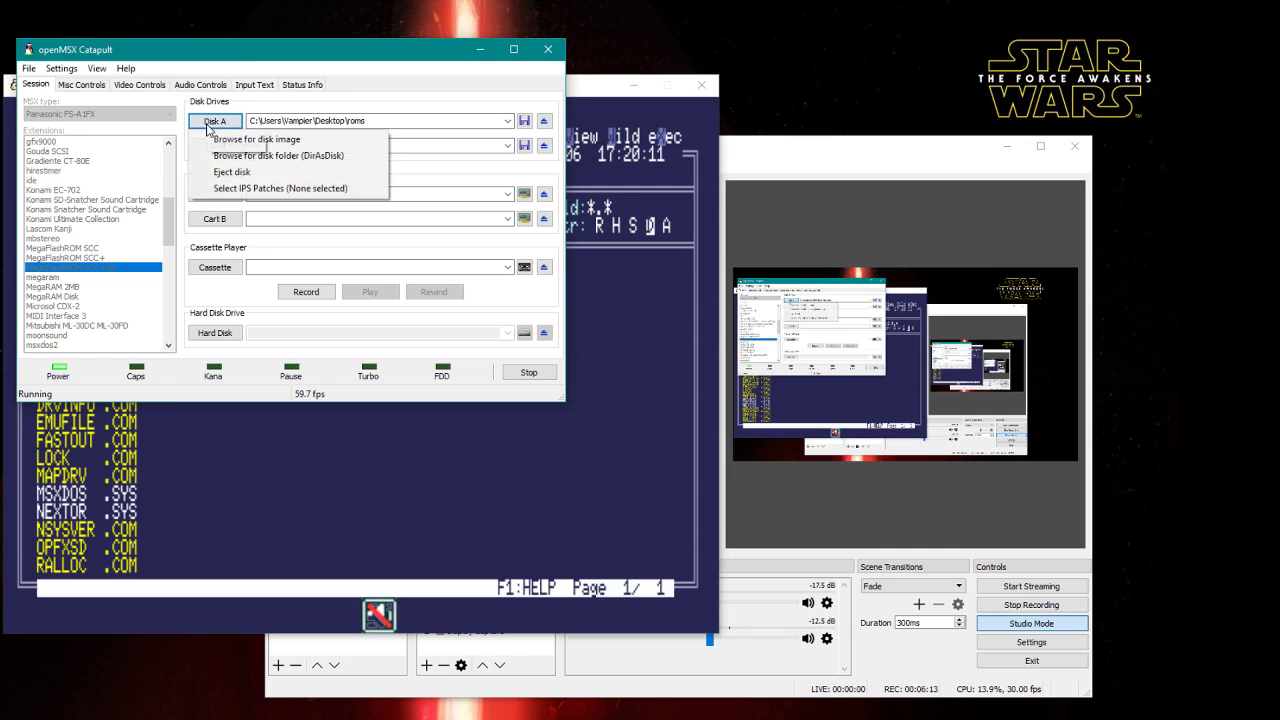
left_click(256, 156)
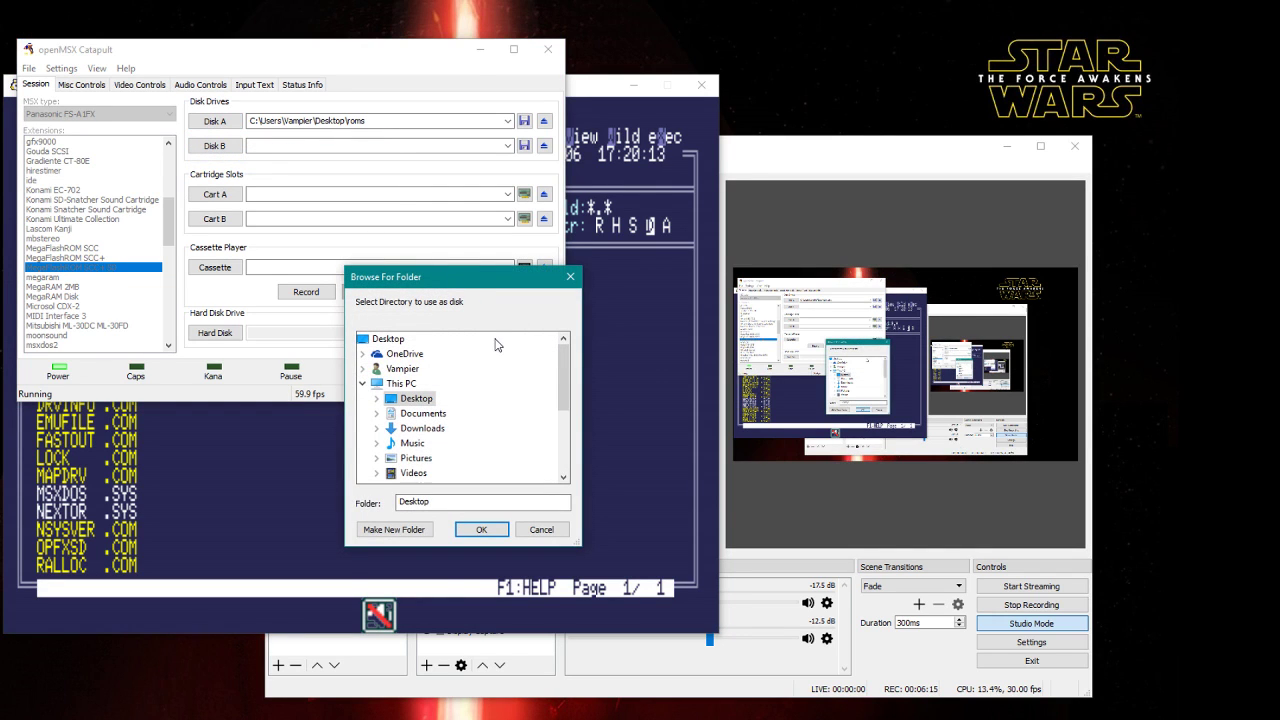
left_click_drag(559, 388, 559, 457)
left_click(405, 472)
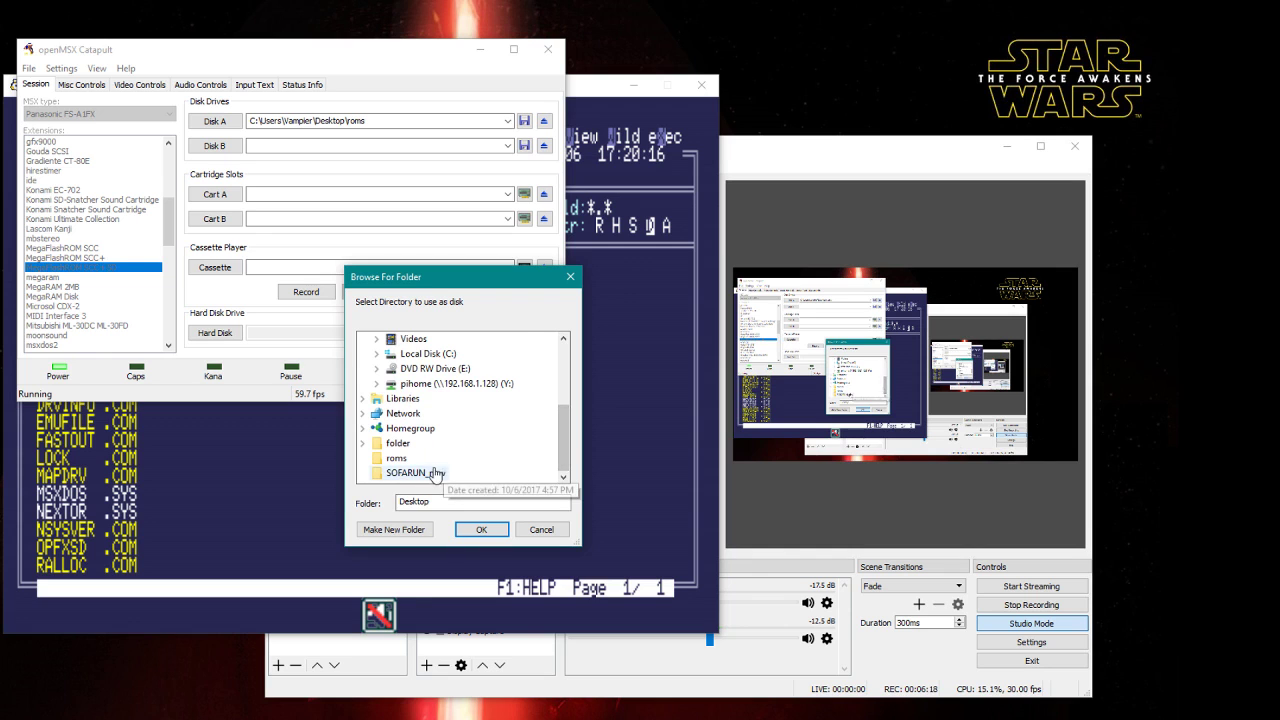
left_click(481, 533)
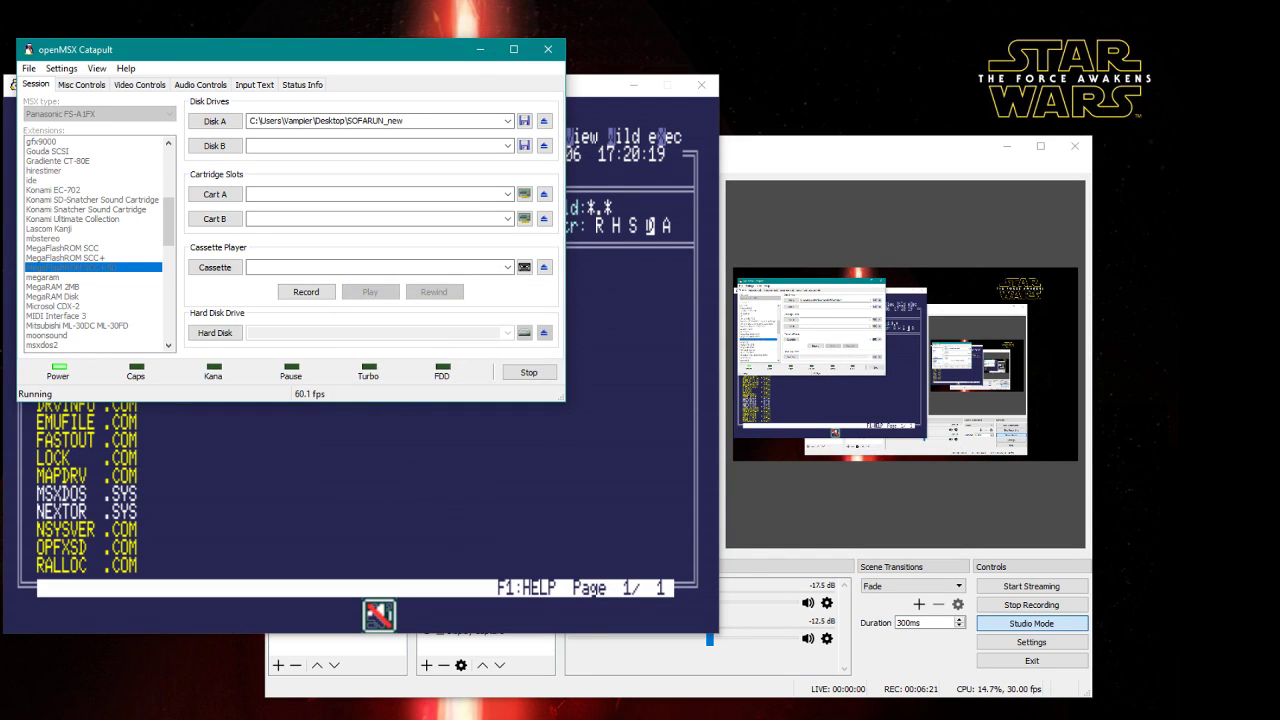
Minimize the SOFARUN_new folder window and return to the emulated machine to open drive B:.
key("alt+Tab")
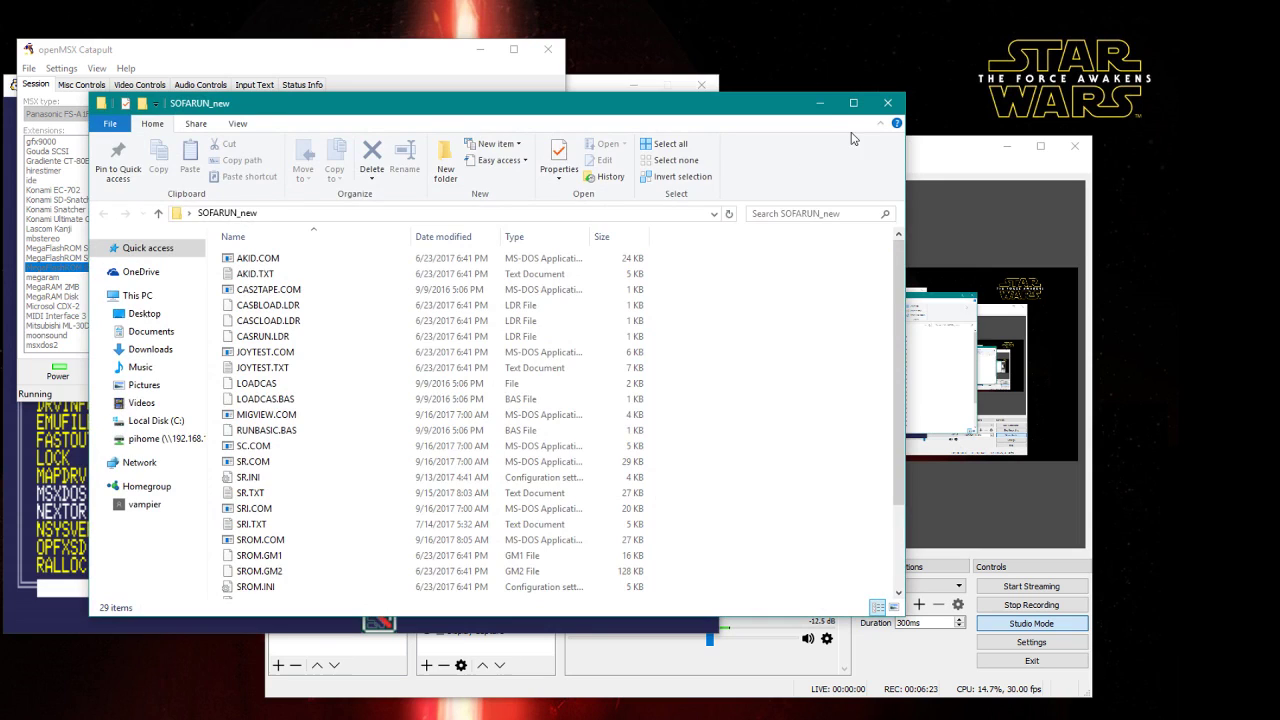
left_click(820, 103)
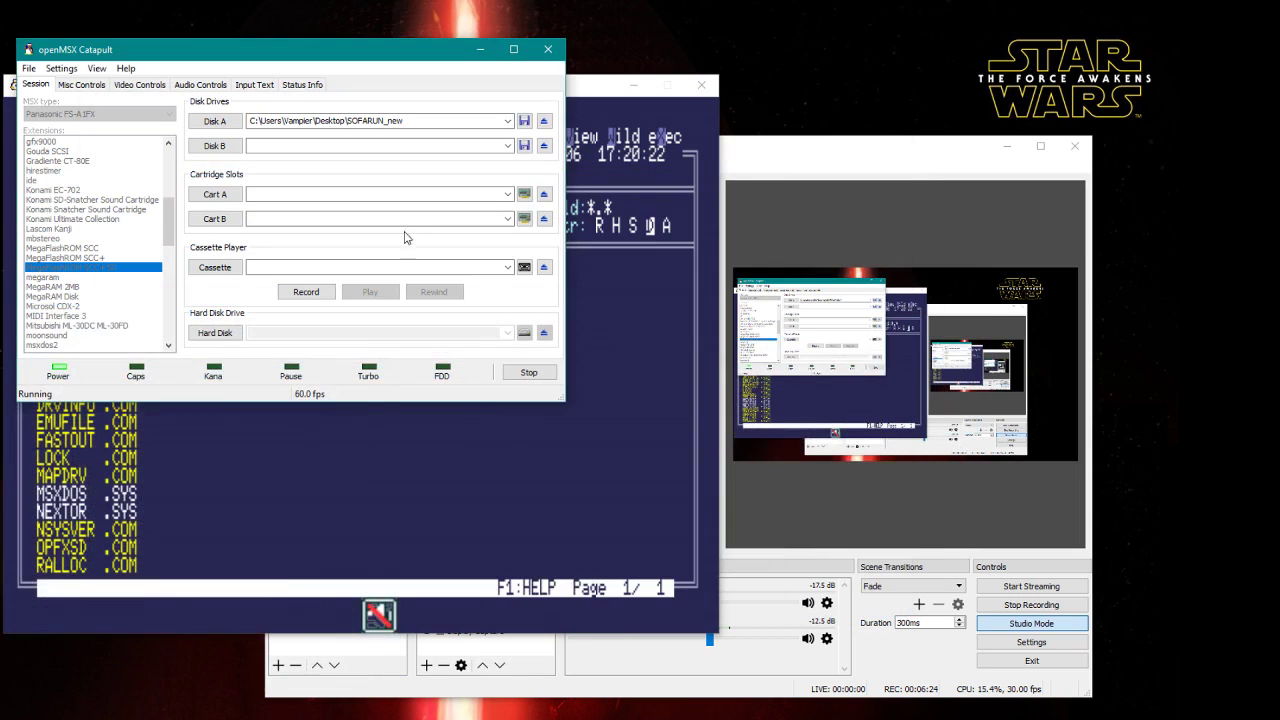
left_click(253, 445)
key("Return")
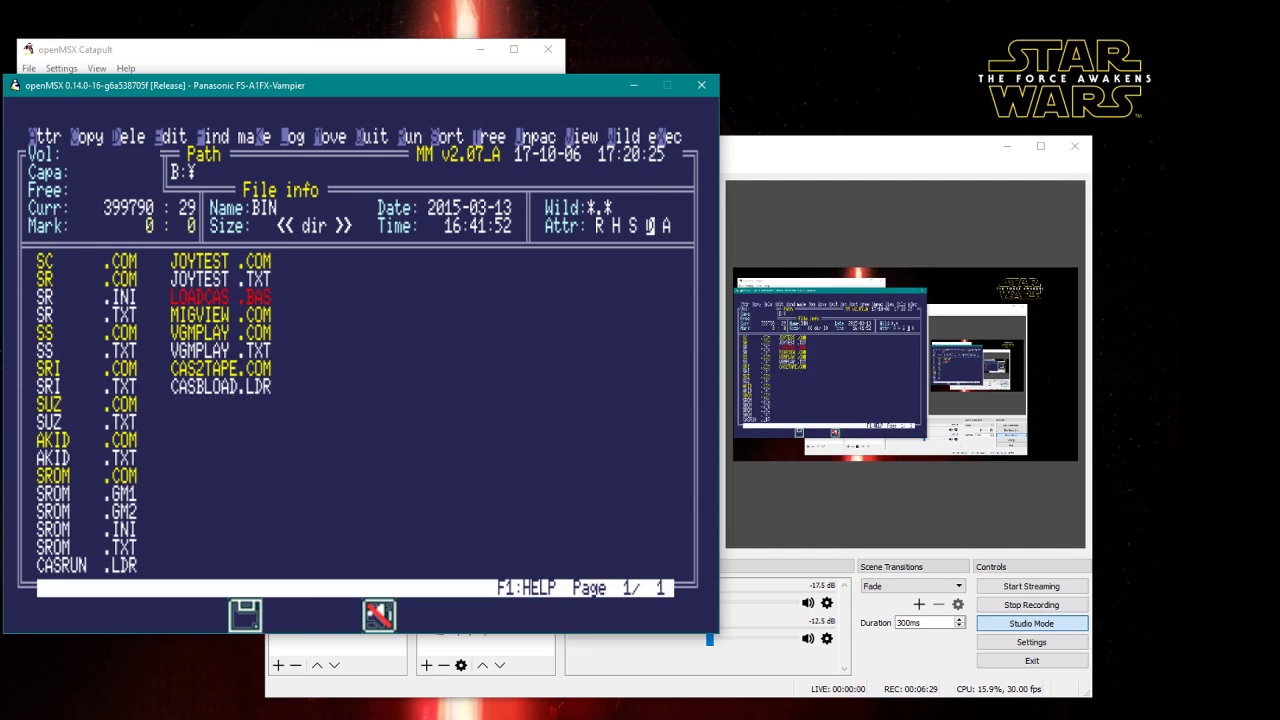
Mark all files on drive B: and copy them to a:\sr.
key("space")
key("space")
key("space")
key("space")
key("space")
key("space")
key("space")
key("space")
key("space")
key("space")
key("space")
key("space")
key("space")
key("space")
key("space")
key("space")
key("space")
key("space")
key("space")
key("space")
key("space")
key("space")
key("space")
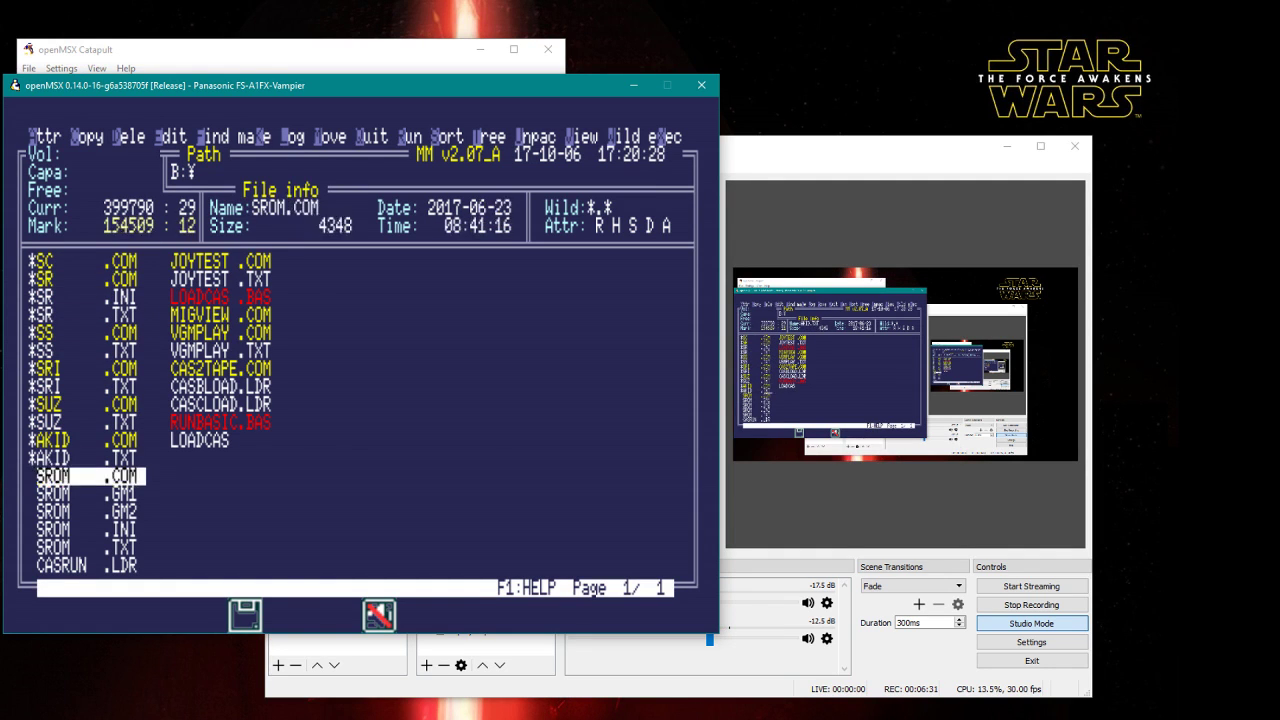
key("space")
key("space")
key("space")
key("space")
key("space")
key("space")
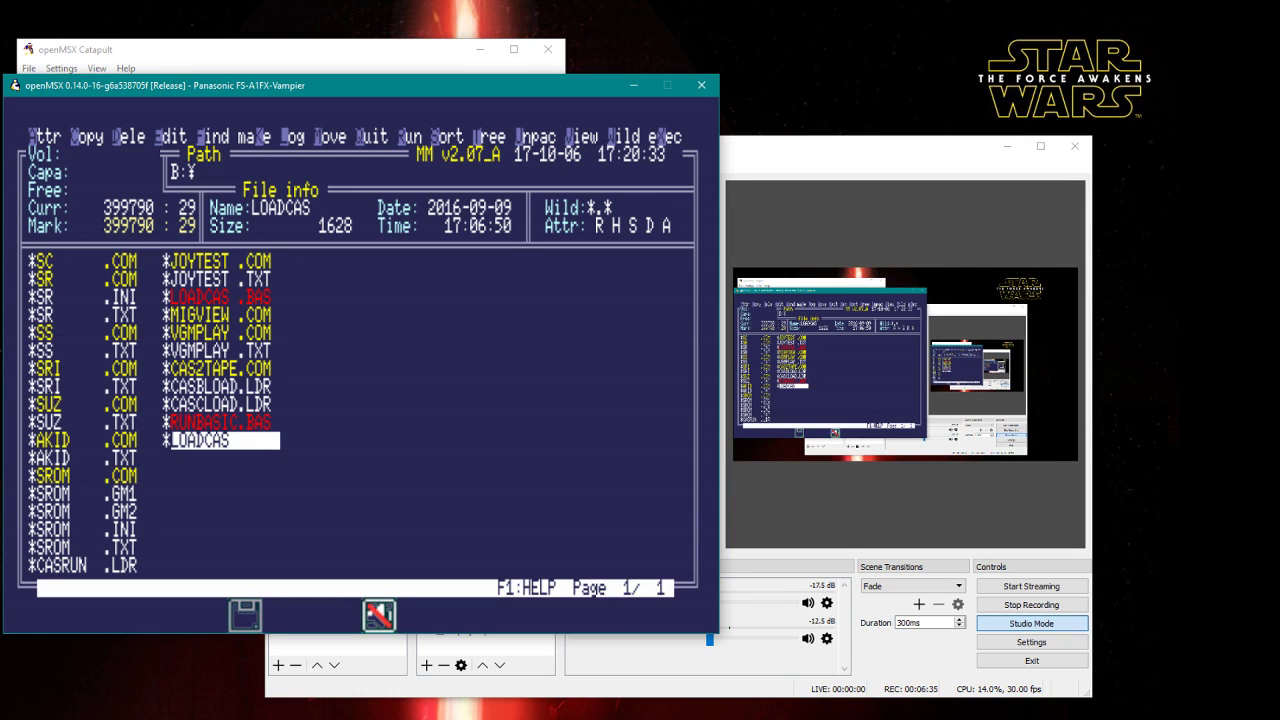
type("ca:\\erl")
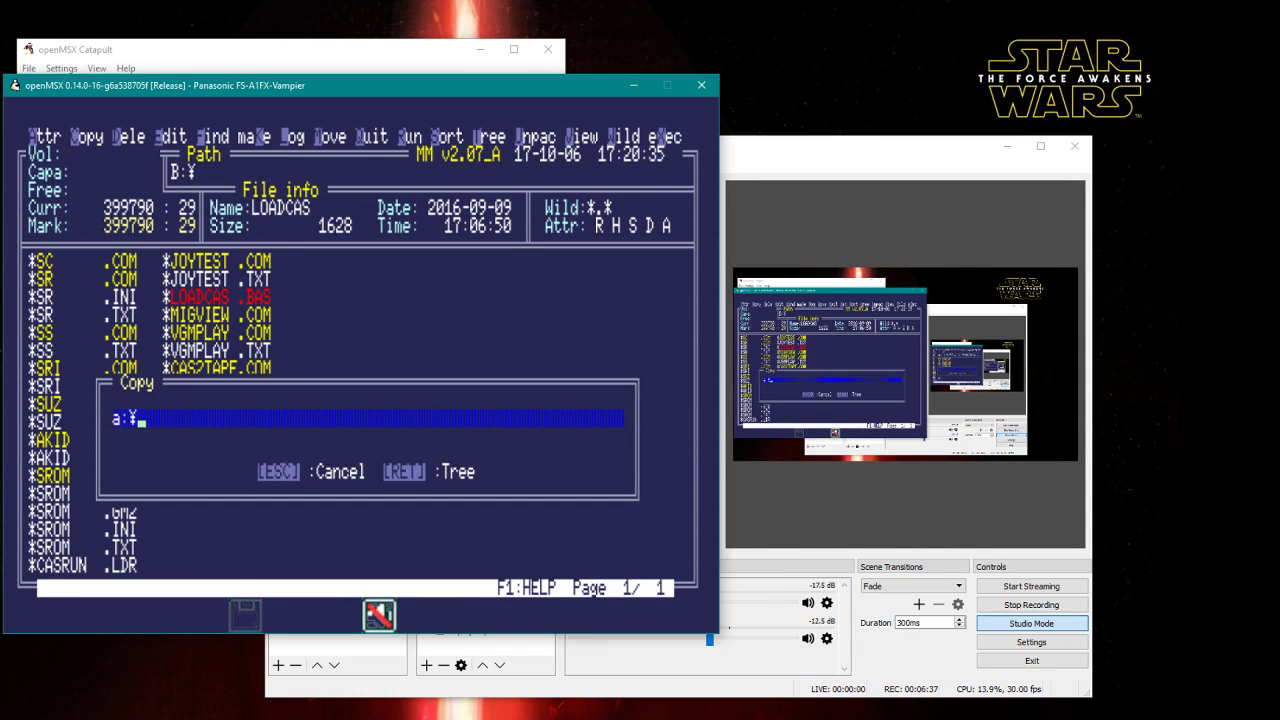
key("Return")
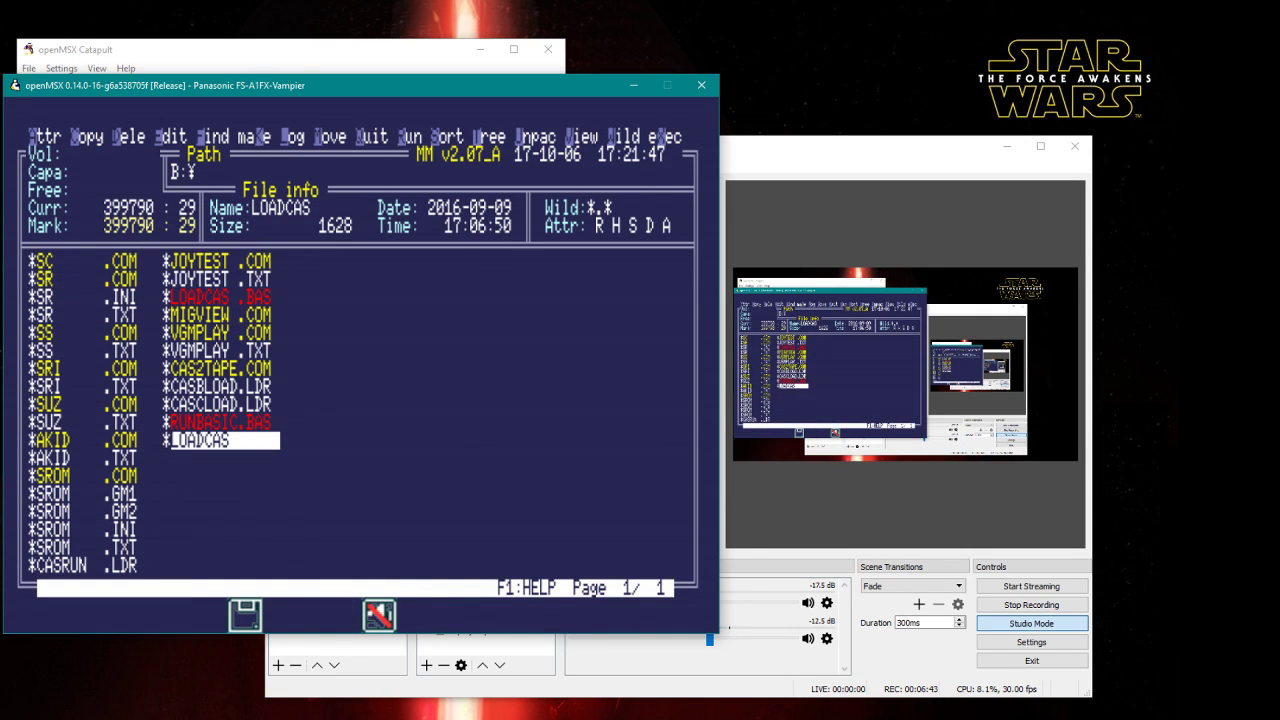
Quit the MM file manager and change to drive A: at the DOS prompt.
key("q")
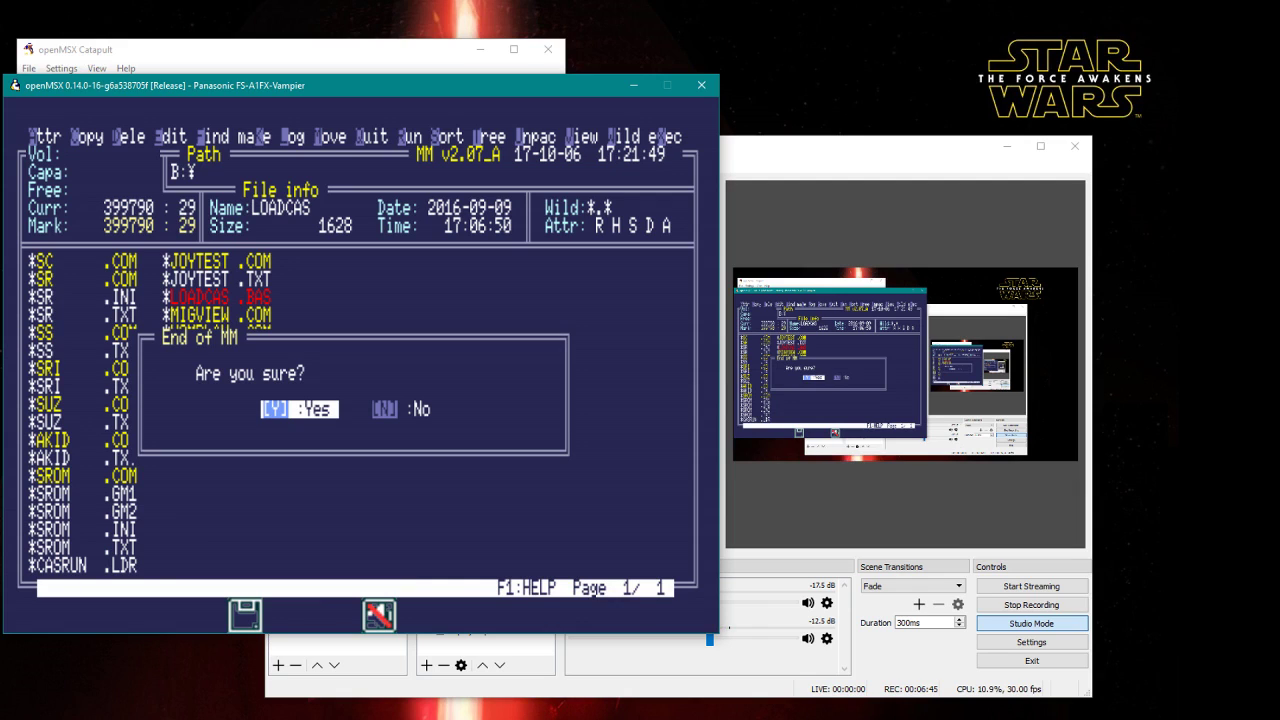
key("y")
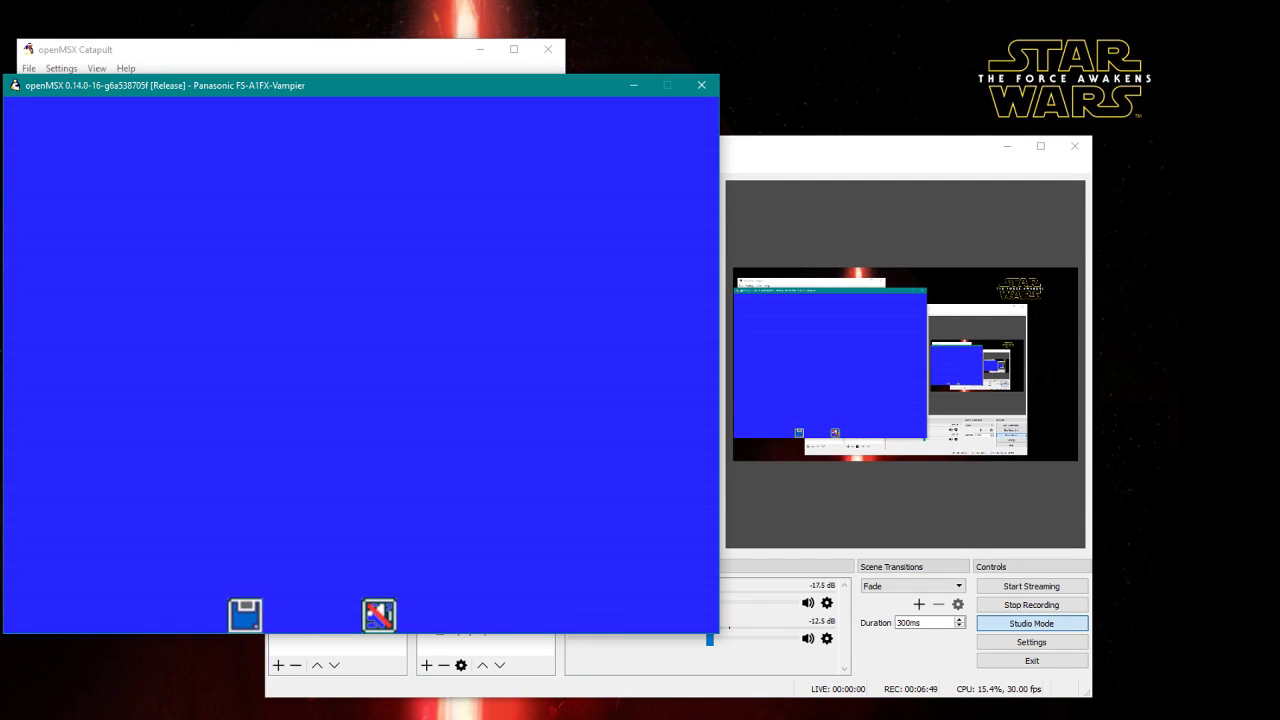
type("m")
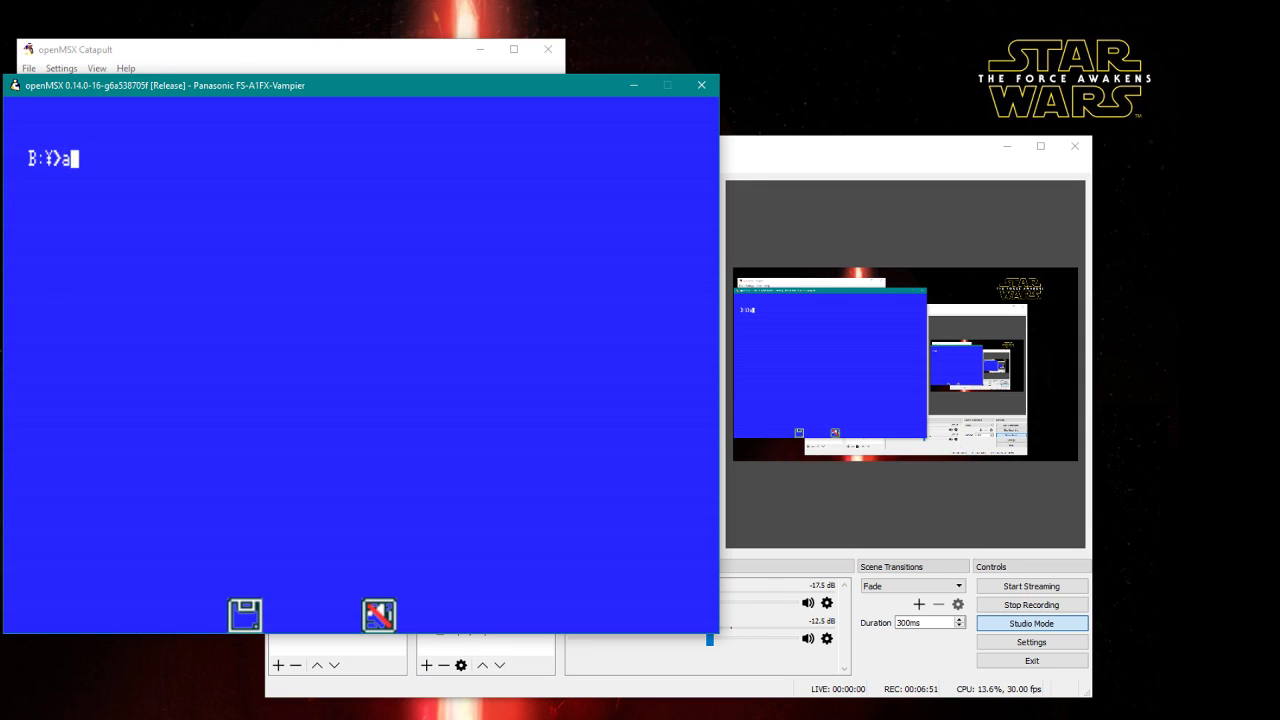
type(":")
key("Return")
List the root of drive A: with dir/w, change to the sr directory and list its files the same way.
type("dir/w")
key("Return")
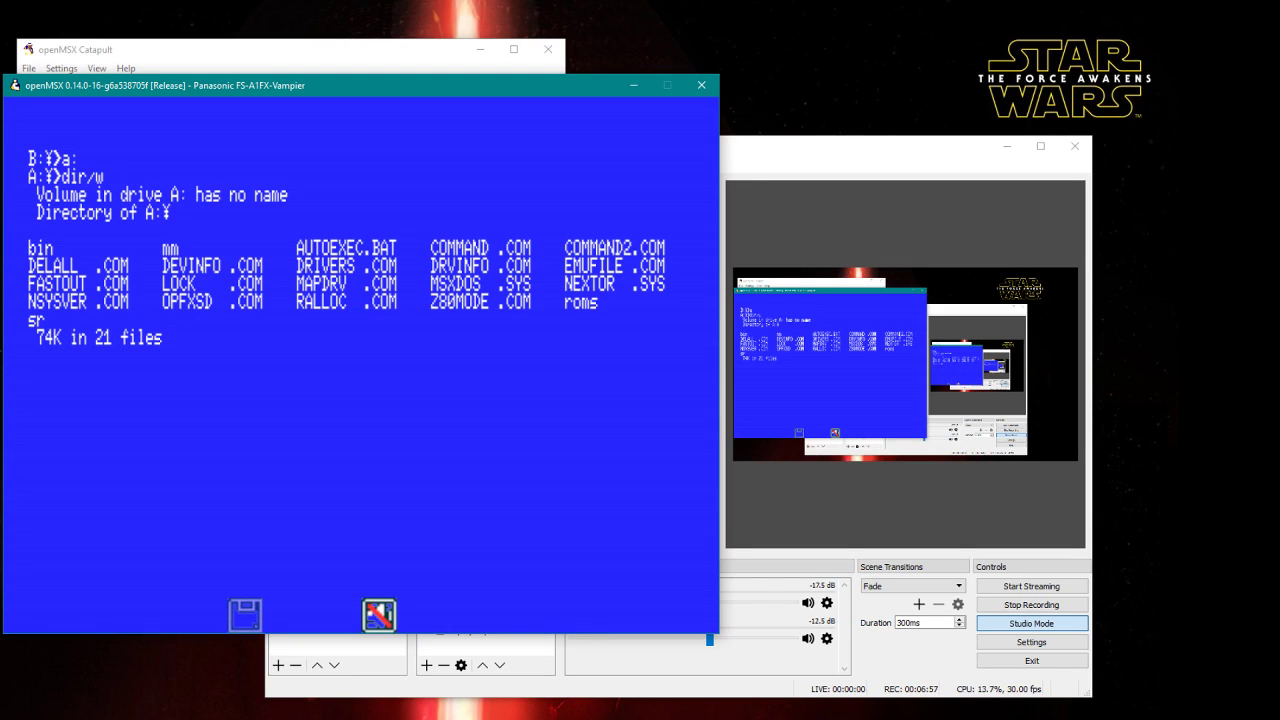
type("cd sr")
key("Return")
type("ls")
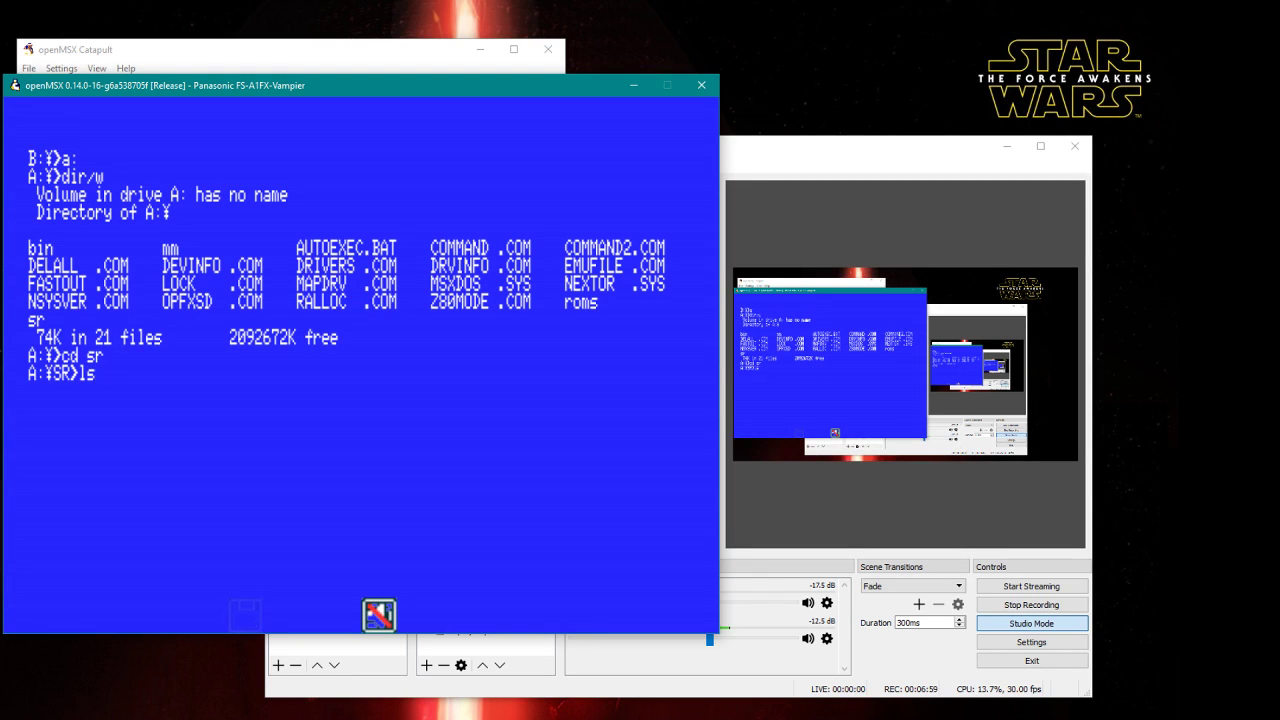
key("Return")
type("dir/w")
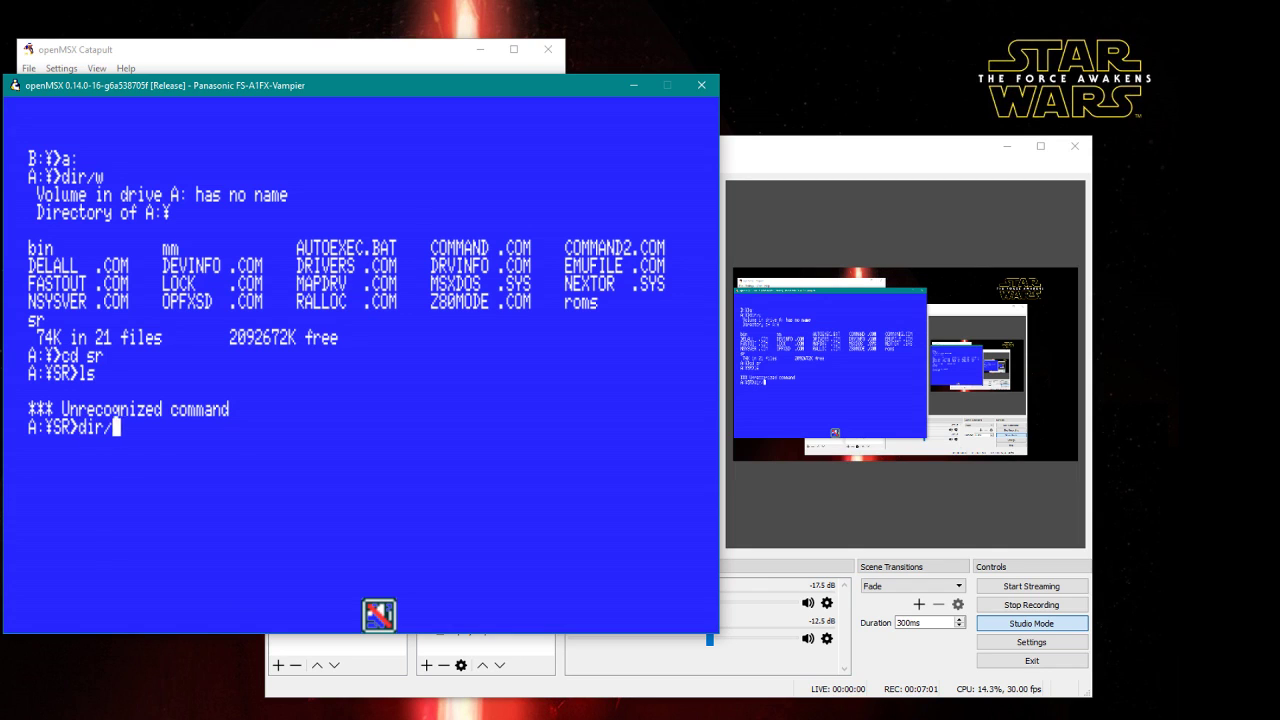
key("Return")
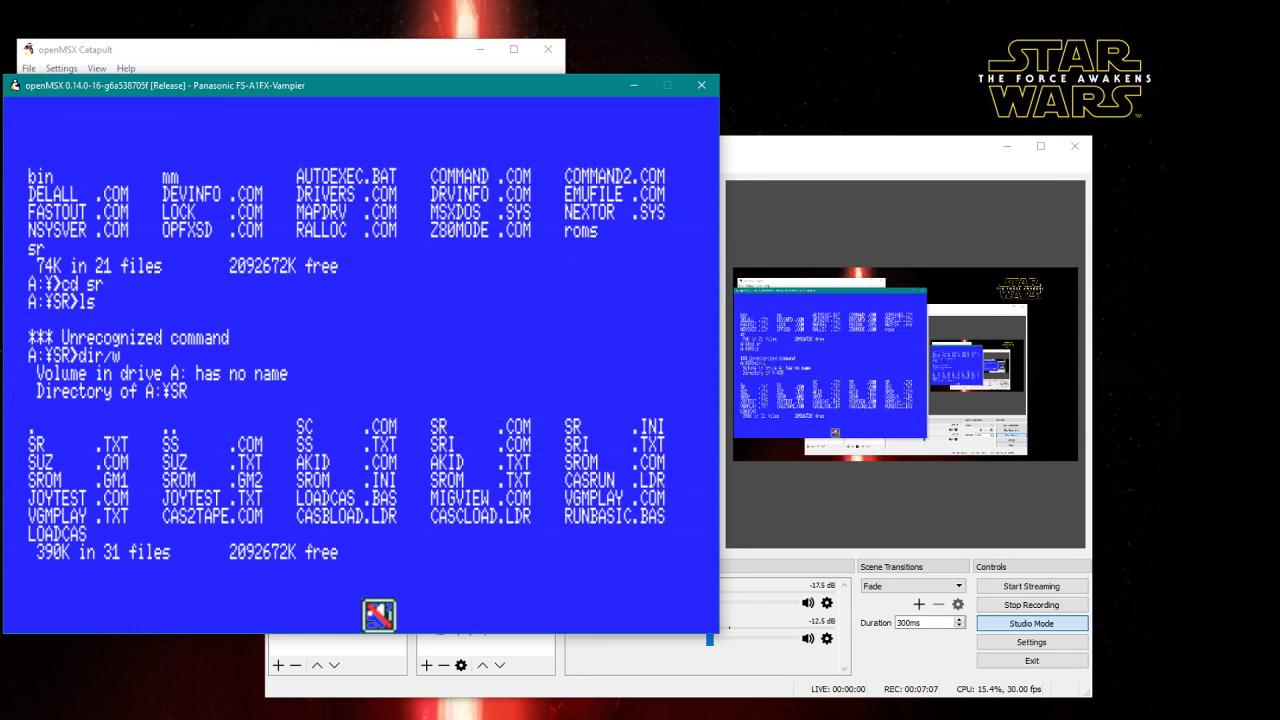
Start the MM file manager in a:\sr and open SR.INI in the text editor.
type("mm")
key("Return")
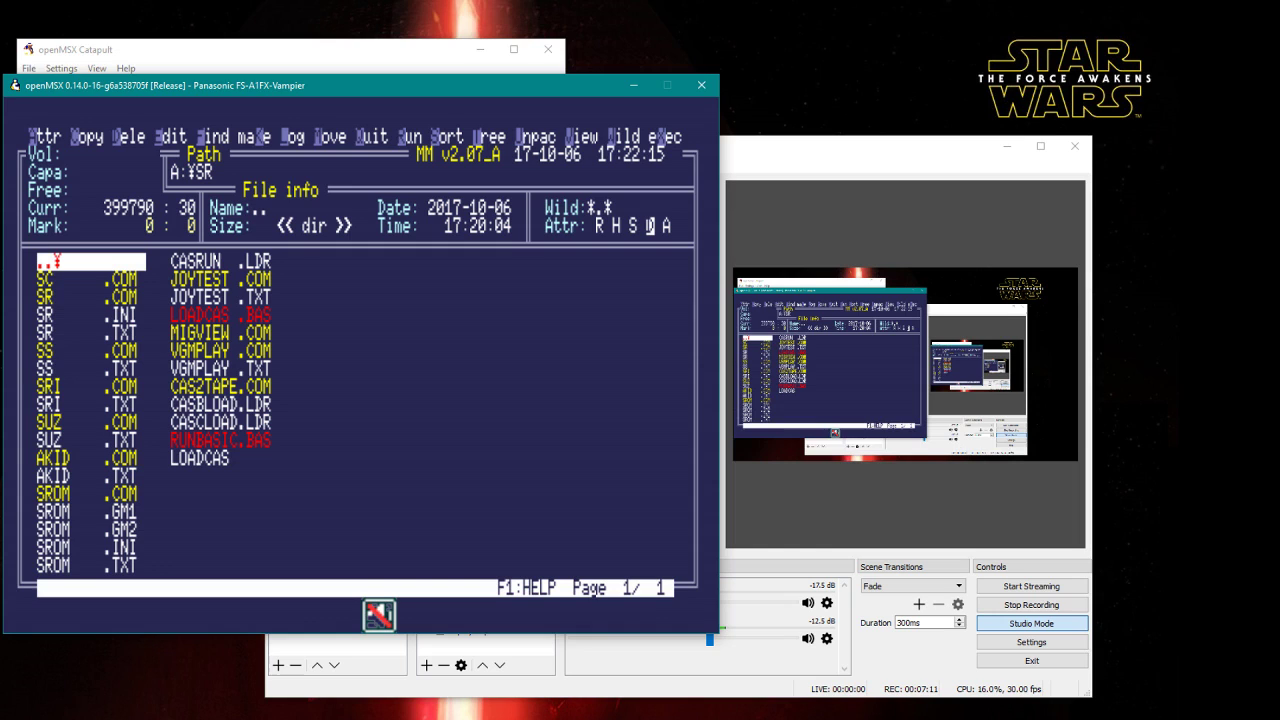
key("Down")
key("Down")
key("Down")
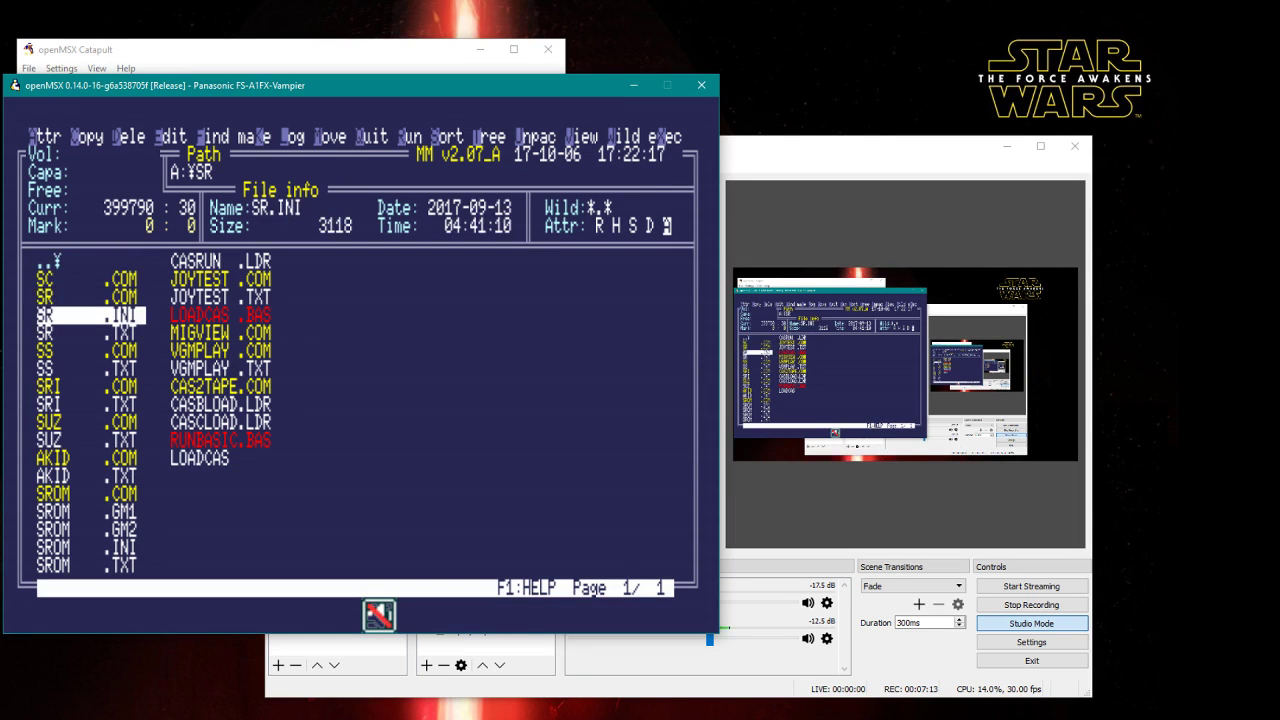
key("Return")
key("Return")
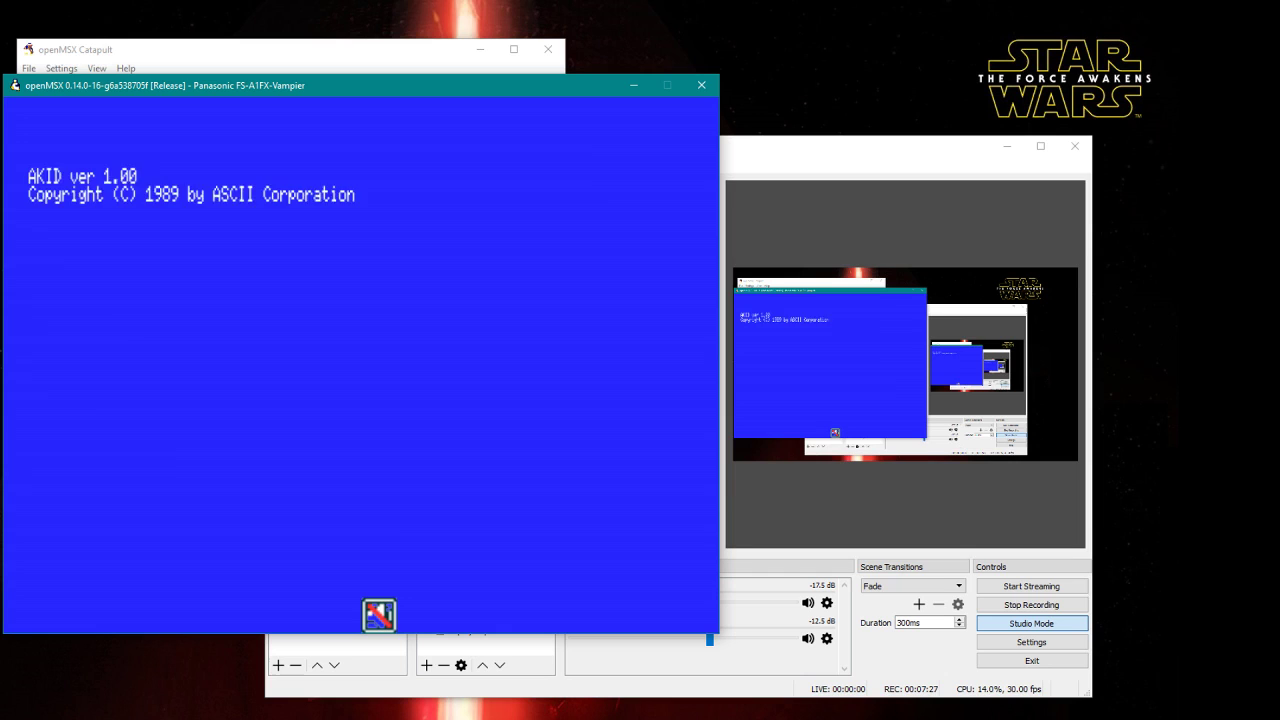
Examine the SYSTEM section of SR.INI for the save, temporary and settings file paths.
key("Down")
key("Down")
key("Down")
key("Down")
key("Down")
key("Down")
key("Down")
key("Down")
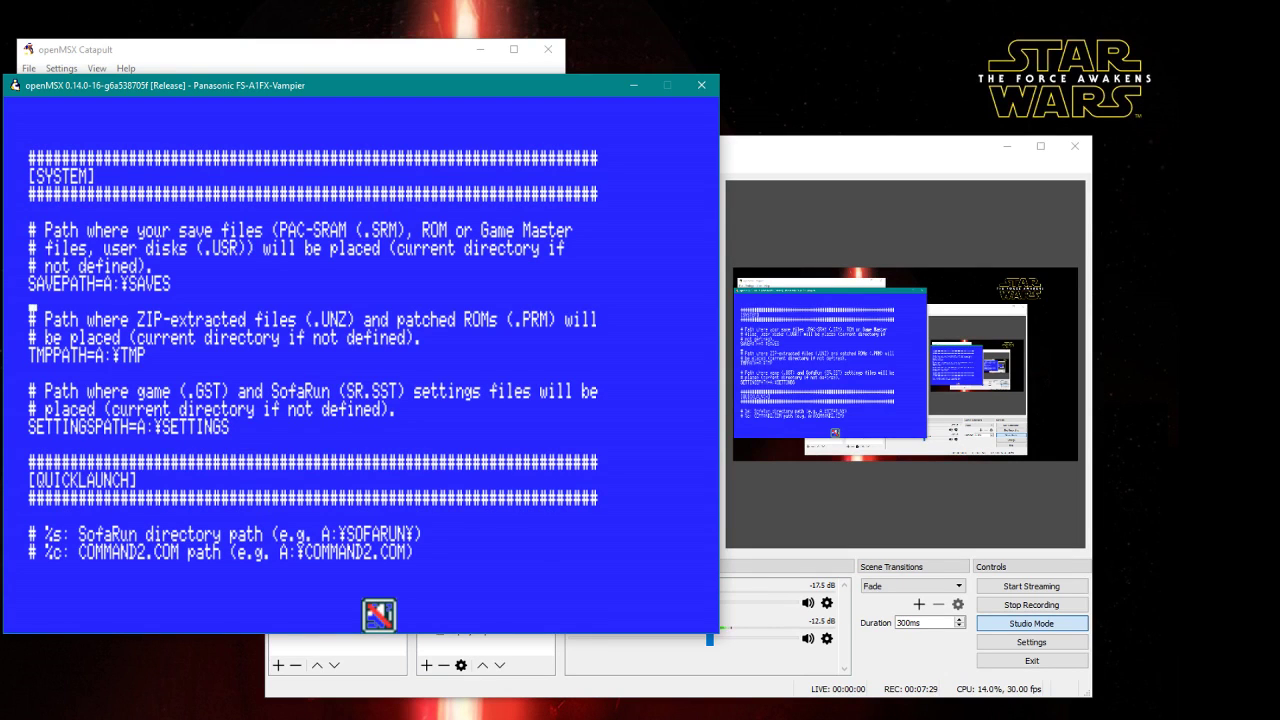
key("Down")
key("Up")
key("Up")
key("Right")
key("Right")
key("Right")
key("Right")
key("Right")
key("Right")
key("Right")
key("Right")
key("Right")
key("Right")
Examine the QUICKLAUNCH section of SR.INI for the program and cassette loader entries.
key("Down")
key("Down")
key("Down")
key("Down")
key("Down")
key("Down")
key("Down")
key("Down")
key("Down")
key("Down")
key("Down")
key("Down")
key("Down")
key("Down")
key("Down")
key("Down")
key("Down")
key("Down")
key("Down")
key("Down")
key("Down")
key("Down")
key("Down")
key("Down")
key("Down")
key("Down")
key("Down")
key("Down")
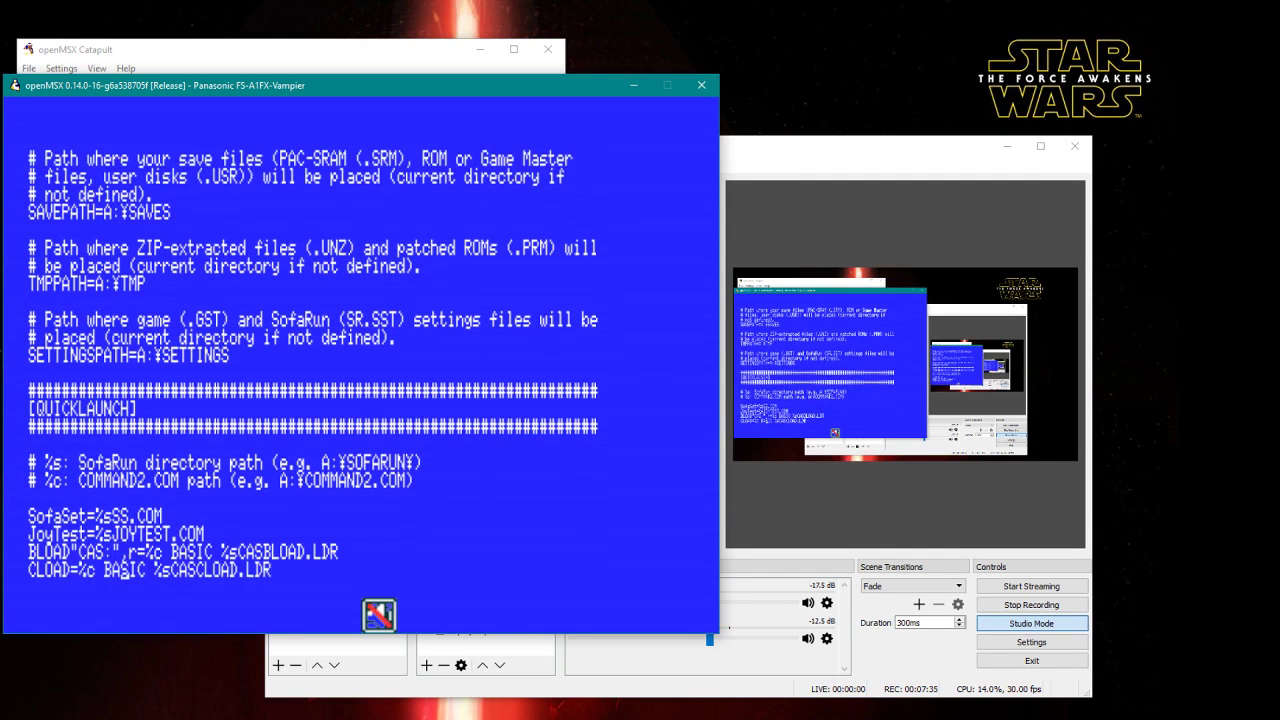
key("Down")
key("Down")
key("Down")
key("Down")
key("Down")
key("Down")
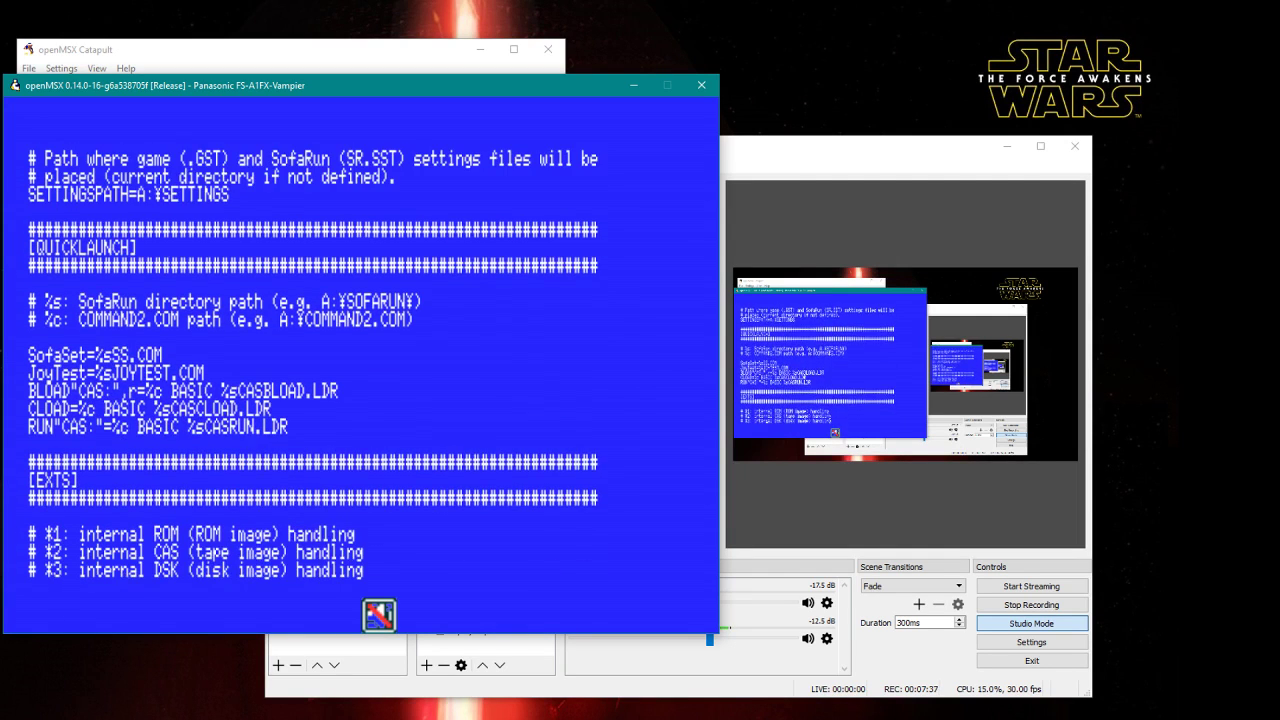
key("Up")
key("Up")
key("Up")
key("Up")
key("Up")
key("Up")
key("Up")
key("Up")
key("Up")
key("Up")
key("Up")
key("Up")
key("Up")
key("Up")
key("Up")
key("Up")
key("Up")
key("Up")
key("Up")
key("Up")
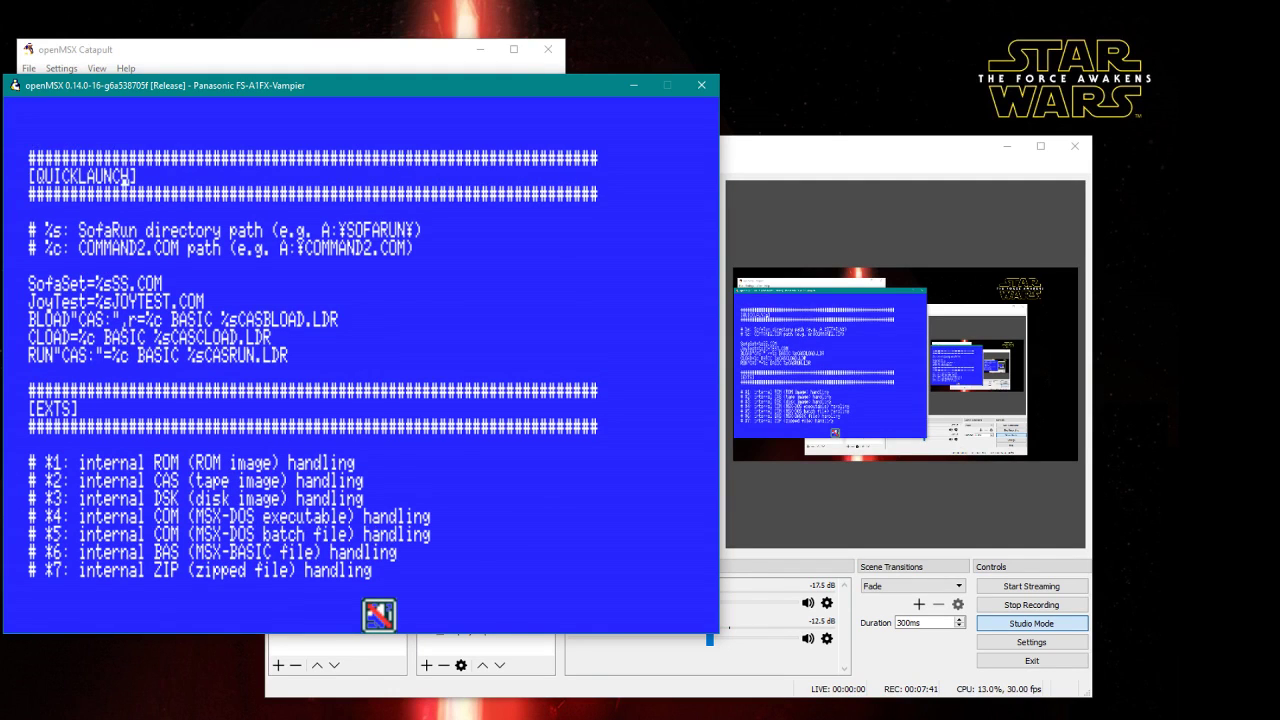
key("Up")
key("Up")
key("Down")
key("Down")
key("Down")
key("Down")
key("Down")
key("Down")
key("Down")
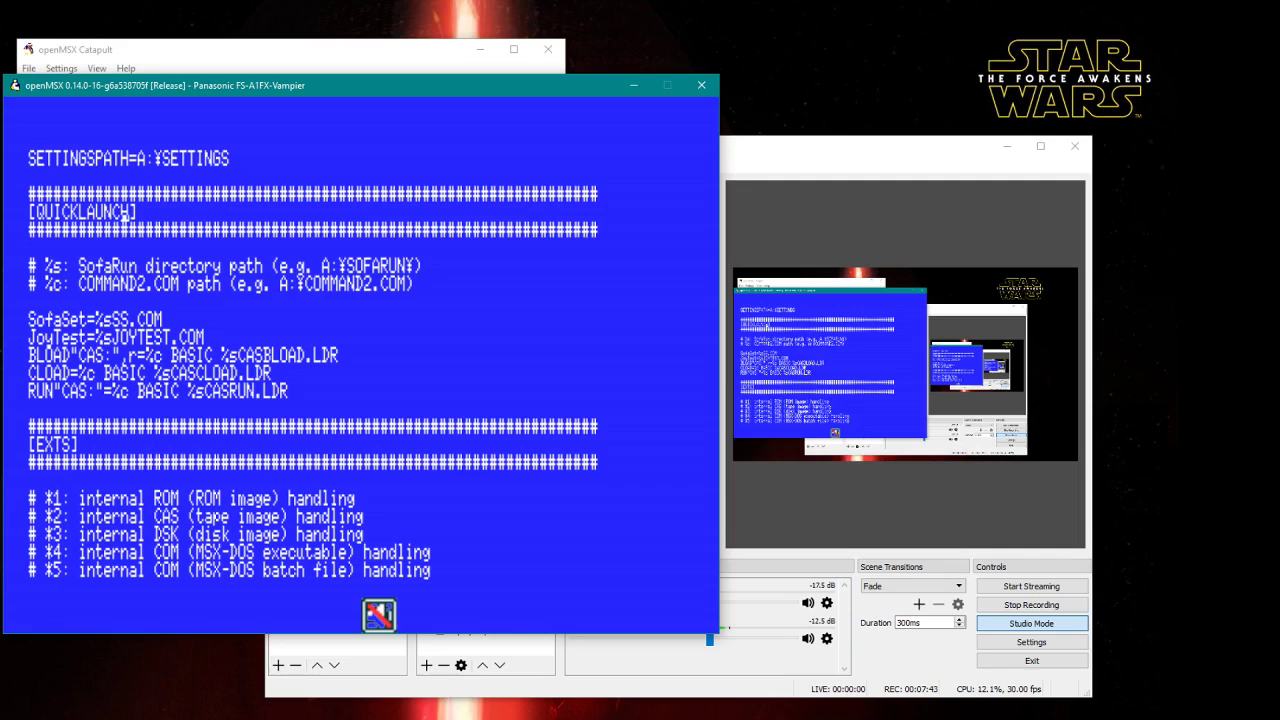
Read through the EXTS section of SR.INI for how each file extension is handled.
key("Down")
key("Down")
key("Down")
key("Down")
key("Down")
key("Down")
key("Down")
key("Down")
key("Down")
key("Down")
key("Down")
key("Down")
key("Down")
key("Down")
key("Down")
key("Down")
key("Down")
key("Down")
key("Down")
key("Down")
key("Down")
key("Down")
key("Down")
key("Down")
key("Down")
key("Down")
key("Down")
key("Down")
key("Down")
key("Down")
key("Down")
key("Down")
key("Down")
key("Down")
key("Down")
key("Down")
key("Down")
key("Down")
key("Down")
key("Down")
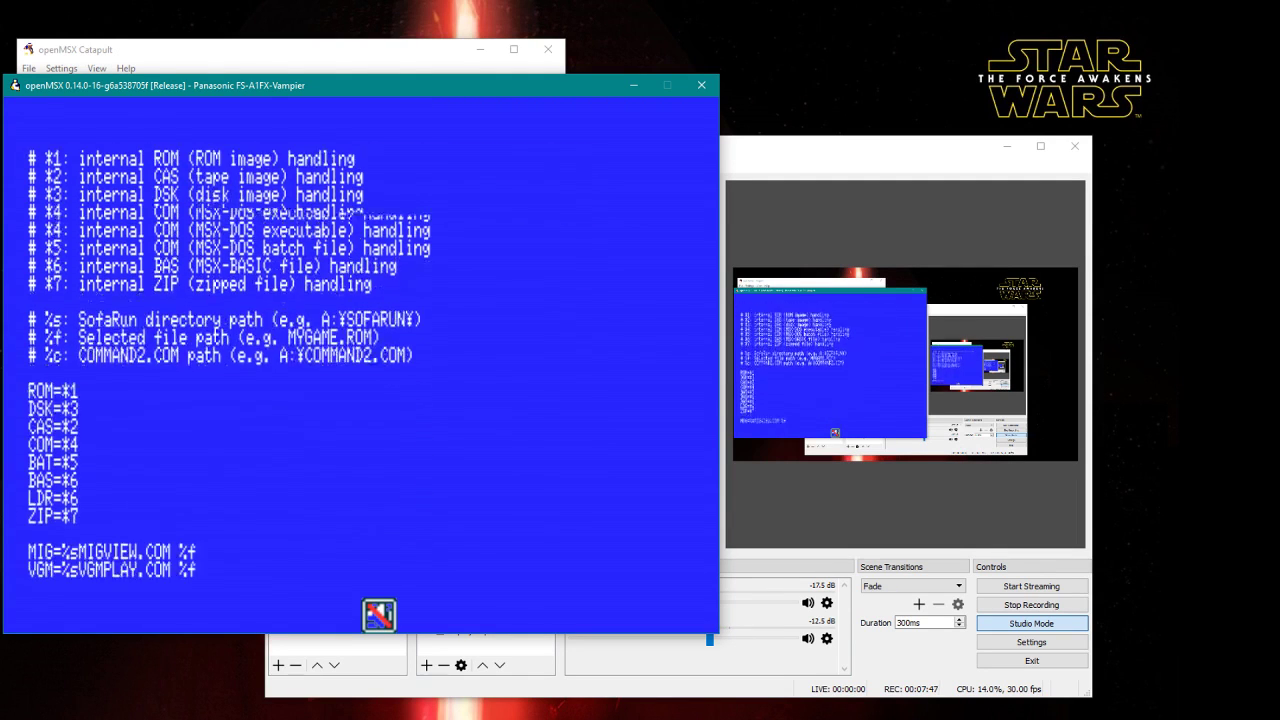
Review the palette configurations at the end of SR.INI and leave the editor with the save-and-end option.
key("Down")
key("Down")
key("Down")
key("Down")
key("Down")
key("Down")
key("Down")
key("Down")
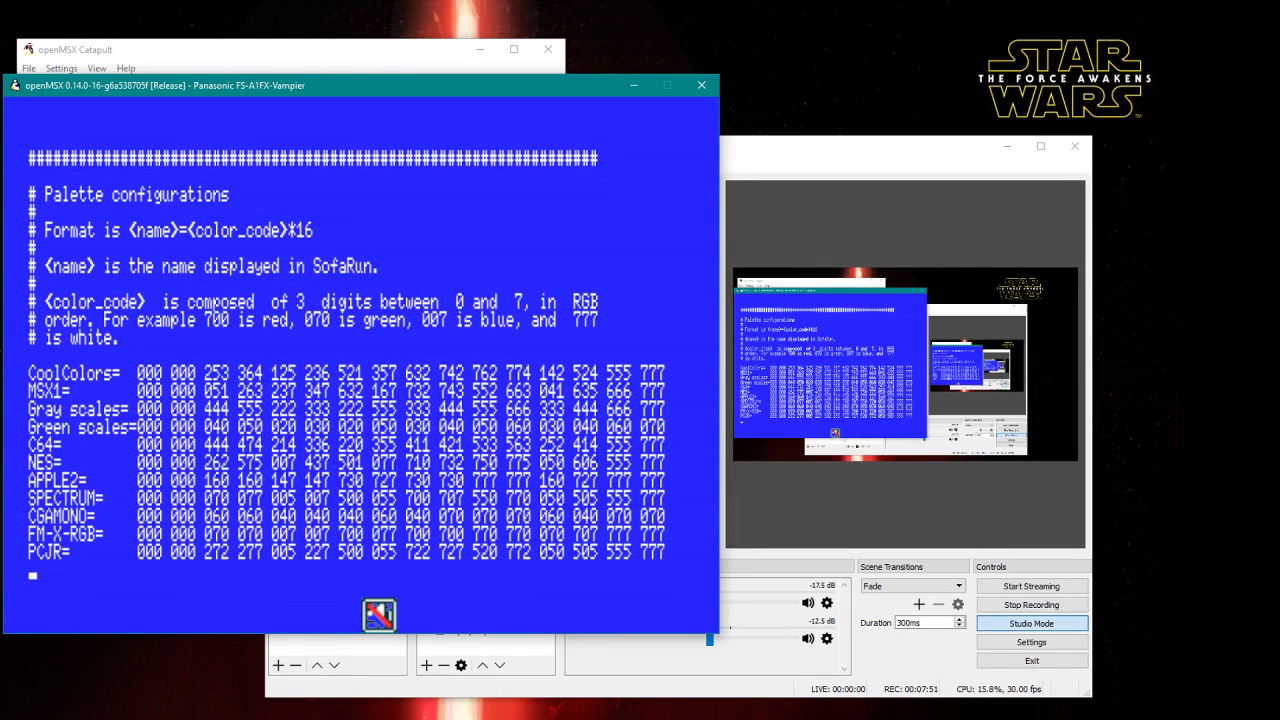
key("Escape")
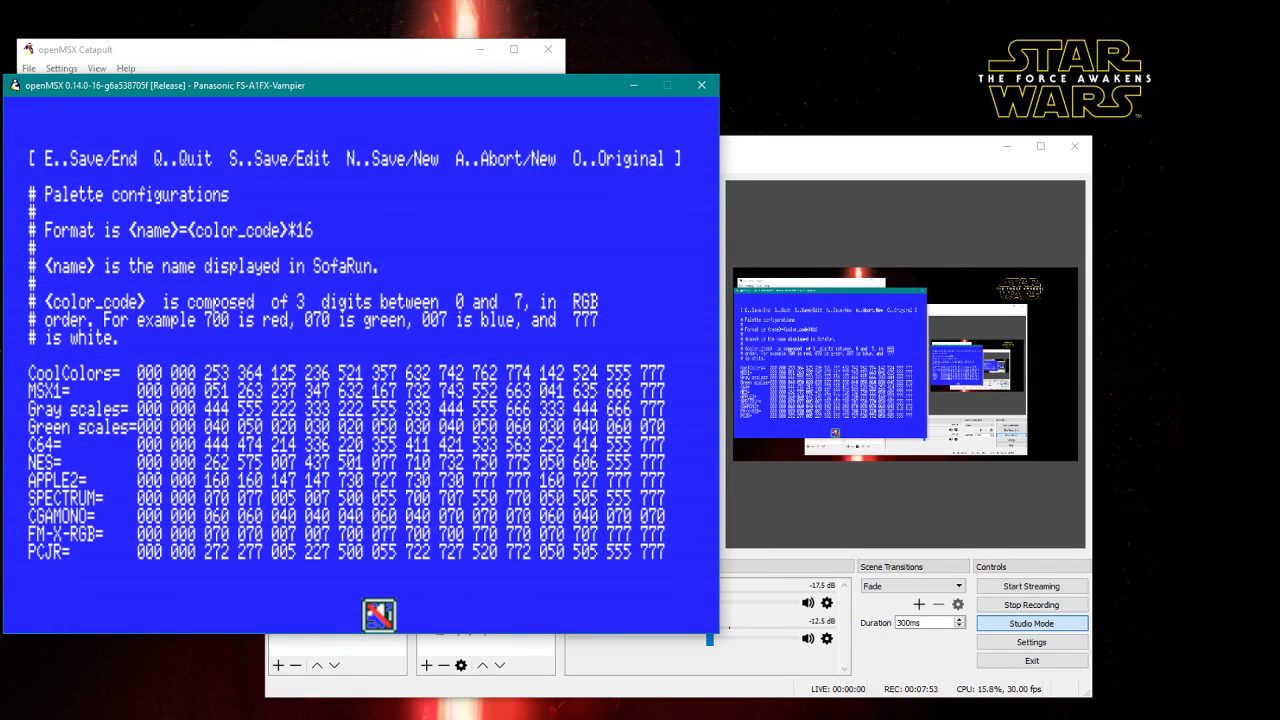
key("e")
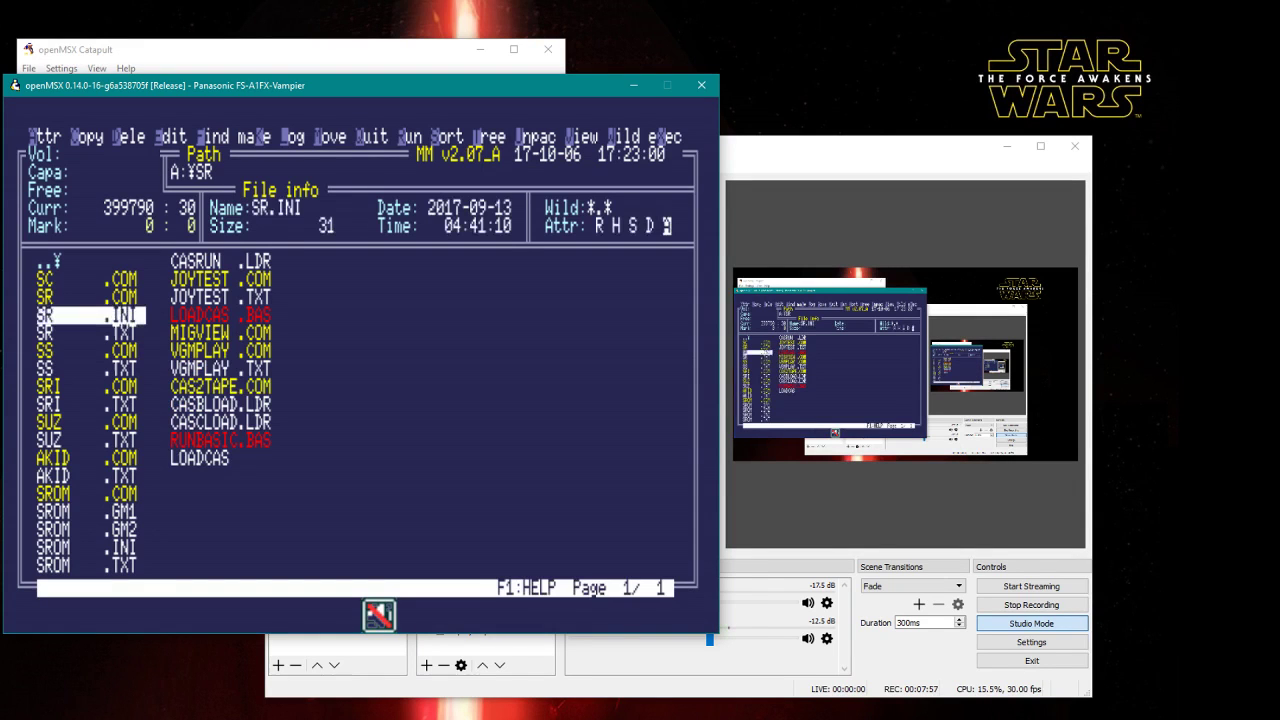
Open SROM.INI from the a:\sr directory in the text editor.
key("Down")
key("Down")
key("Down")
key("Down")
key("Down")
key("Down")
key("Down")
key("Down")
key("Down")
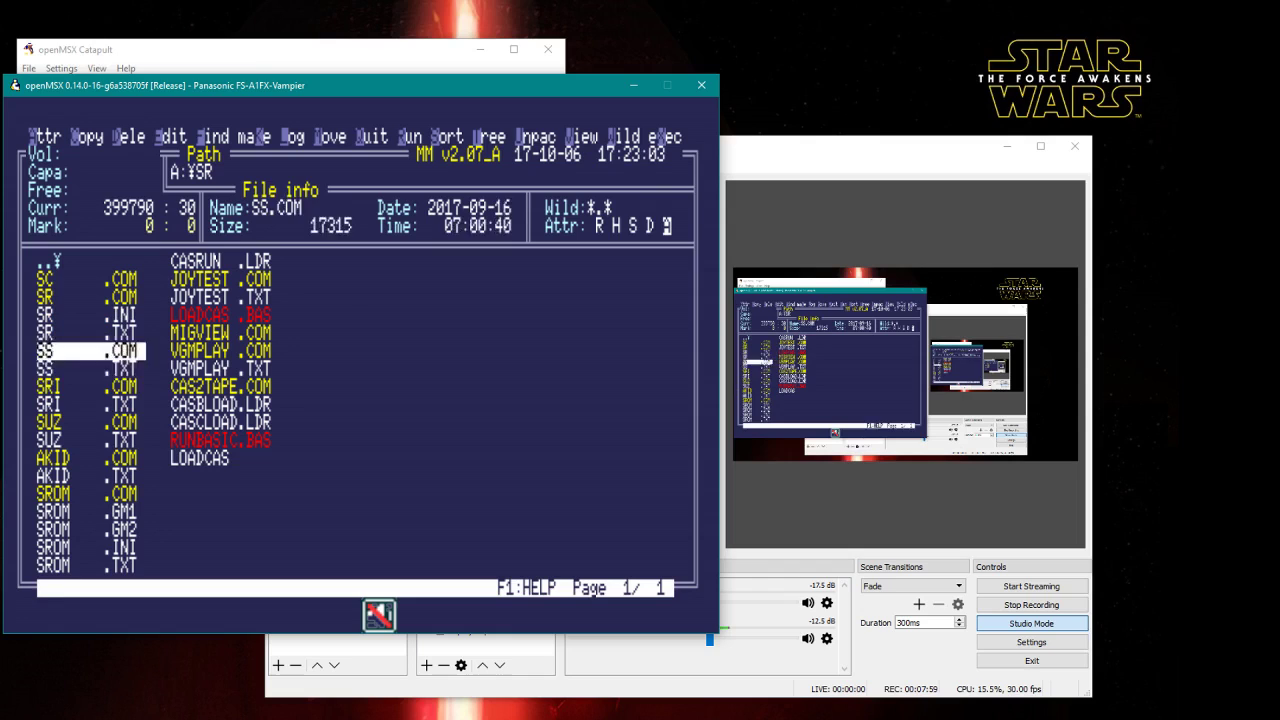
key("Down")
key("Down")
key("Down")
key("Down")
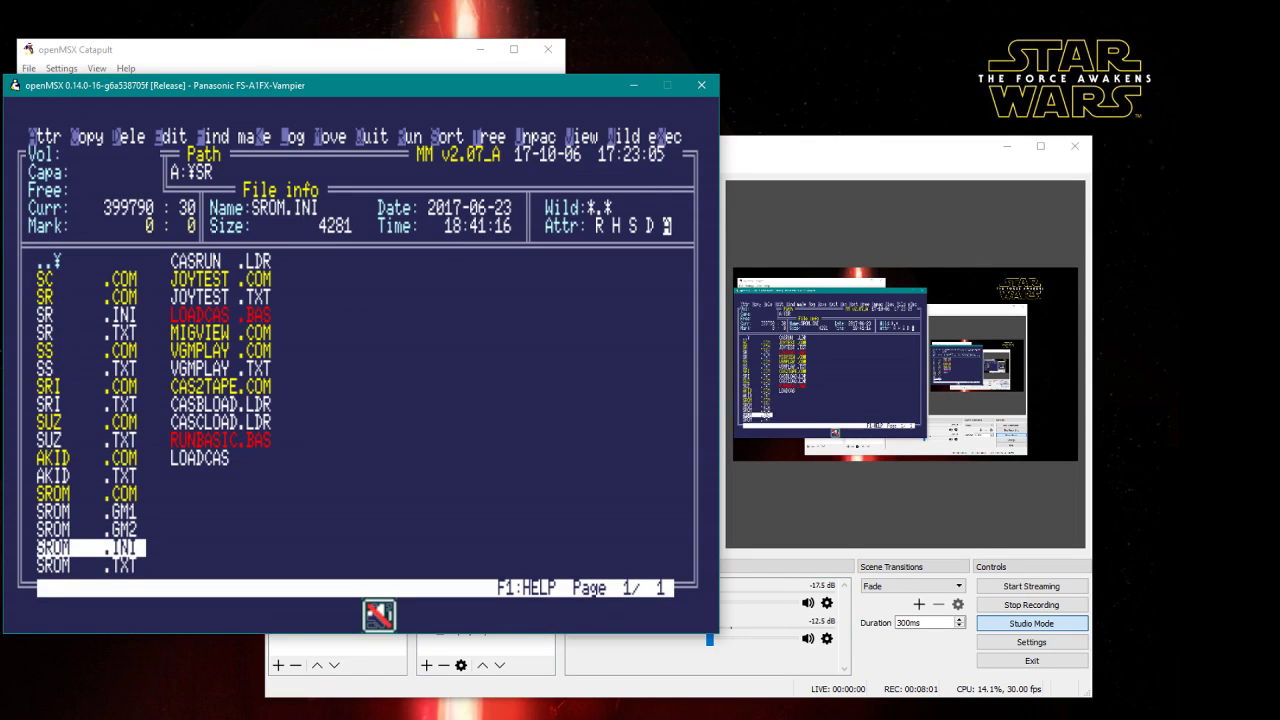
key("e")
key("Return")
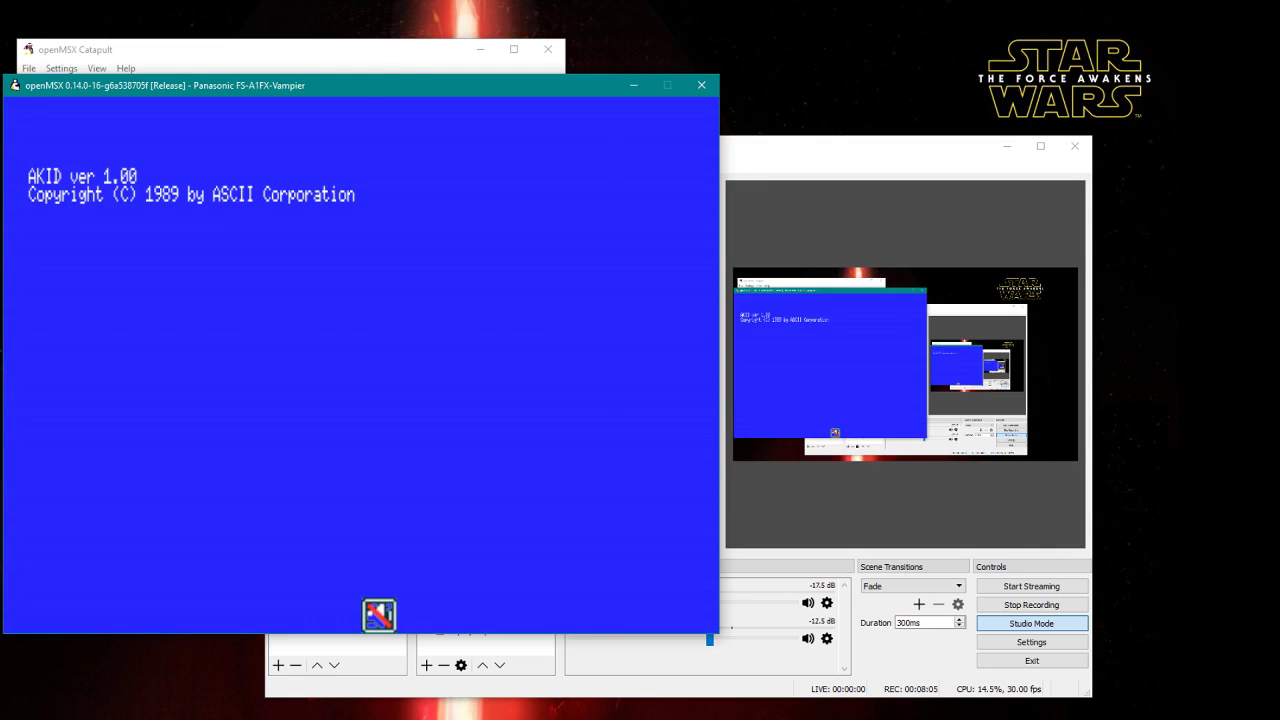
Read the SYSTEM section of SROM.INI for the flashed-ROM tracking path and the Game Master path.
key("Down")
key("Down")
key("Down")
key("Down")
key("Down")
key("Down")
key("Down")
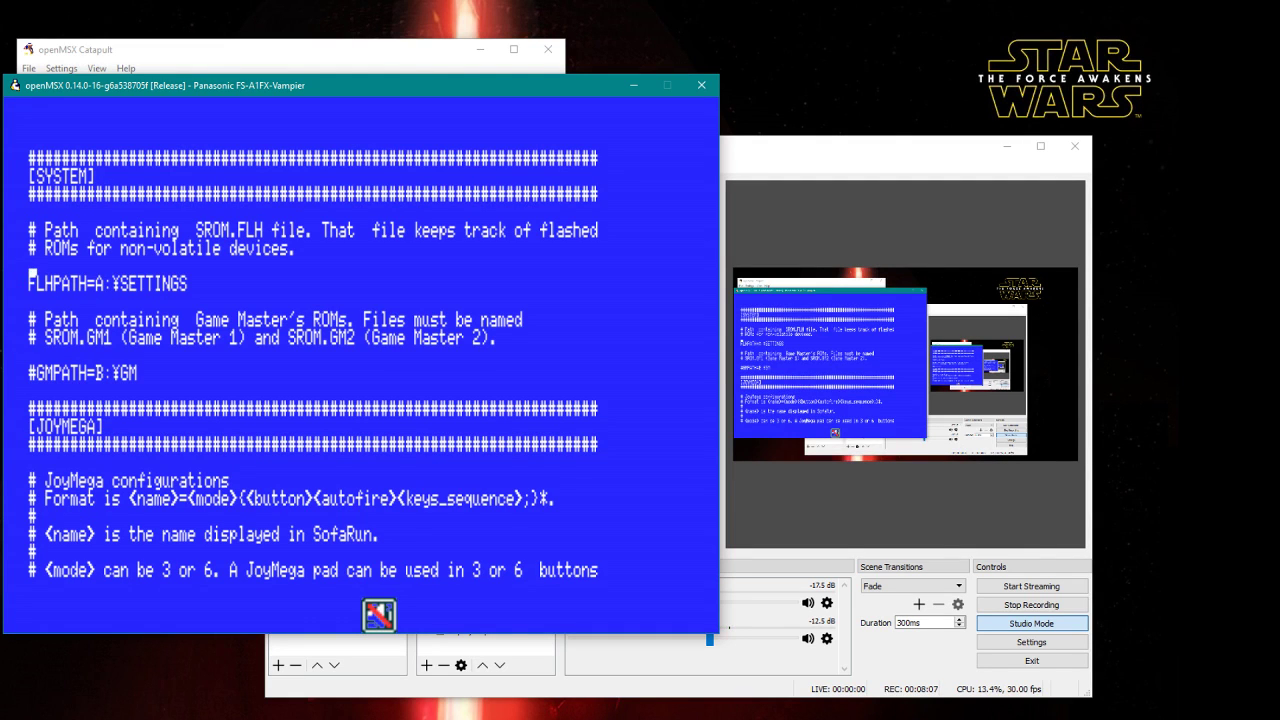
Read the JOYMEGA section of SROM.INI for the configuration format and the meaning of mode, button and autofire.
key("Down")
key("Down")
key("Down")
key("Down")
key("Down")
key("Down")
key("Down")
key("Down")
key("Down")
key("Down")
key("Down")
key("Down")
key("Down")
key("Down")
key("Down")
key("Down")
key("Down")
key("Down")
key("Down")
key("Down")
key("Down")
key("Down")
key("Down")
key("Down")
key("Down")
key("Down")
key("Down")
key("Down")
key("Down")
key("Down")
key("Down")
key("Down")
key("Down")
key("Down")
key("Down")
key("Down")
key("Down")
key("Down")
key("Down")
key("Down")
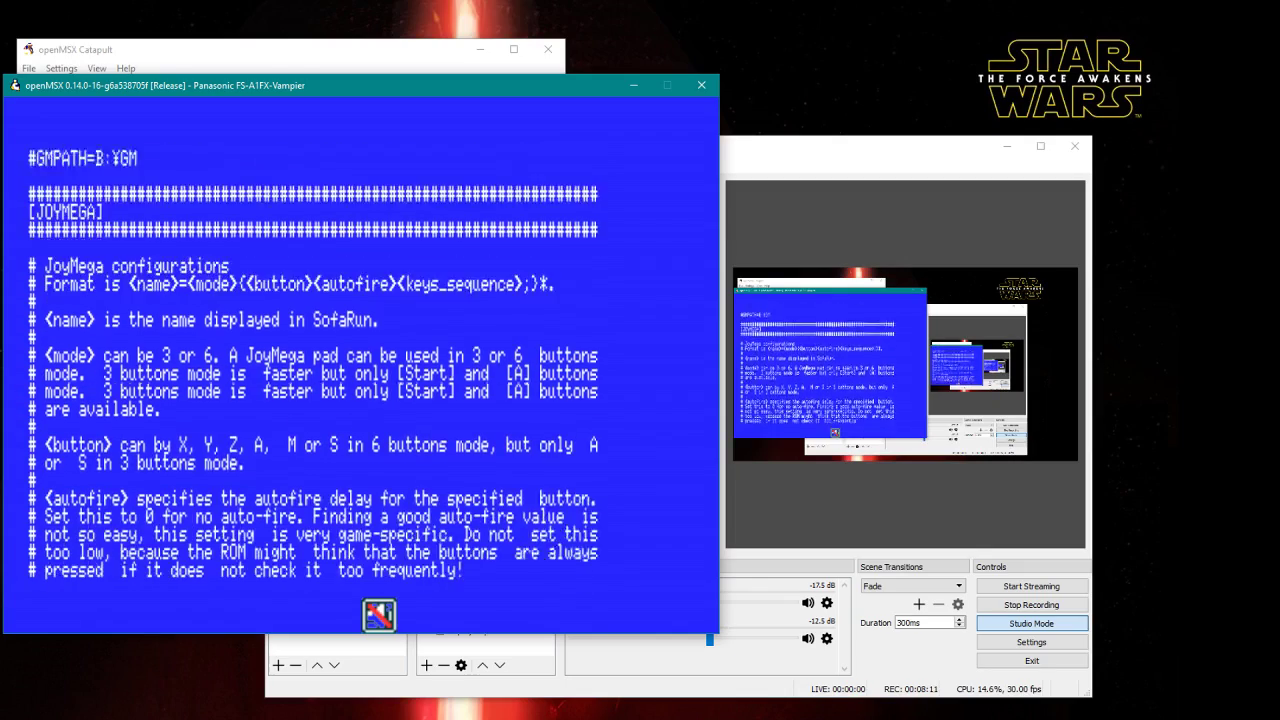
Examine the key code table and the predefined JoyMega pad configurations in SROM.INI.
key("Down")
key("Down")
key("Down")
key("Down")
key("Down")
key("Down")
key("Down")
key("Down")
key("Down")
key("Down")
key("Down")
key("Down")
key("Down")
key("Down")
key("Down")
key("Down")
key("Down")
key("Down")
key("Down")
key("Down")
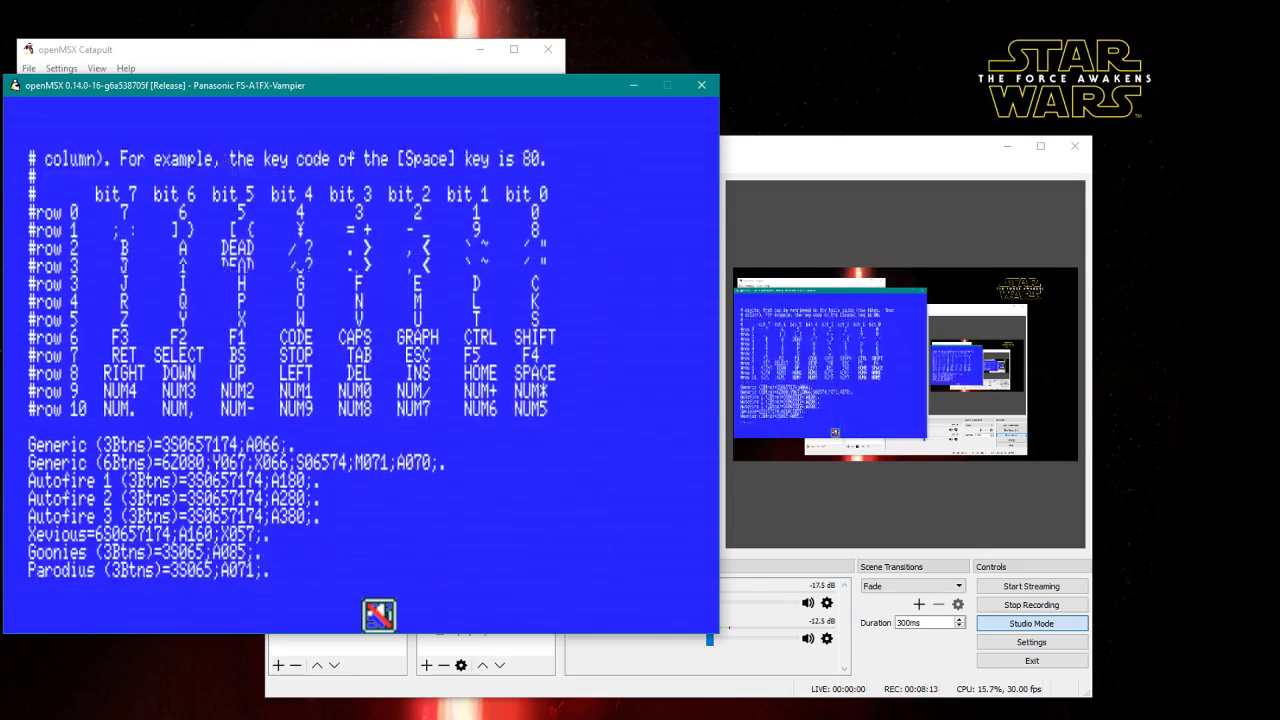
Review the PSG to SCC wave form definitions at the end of SROM.INI and quit the editor without saving.
key("Down")
key("Down")
key("Down")
key("Down")
key("Down")
key("Down")
key("Down")
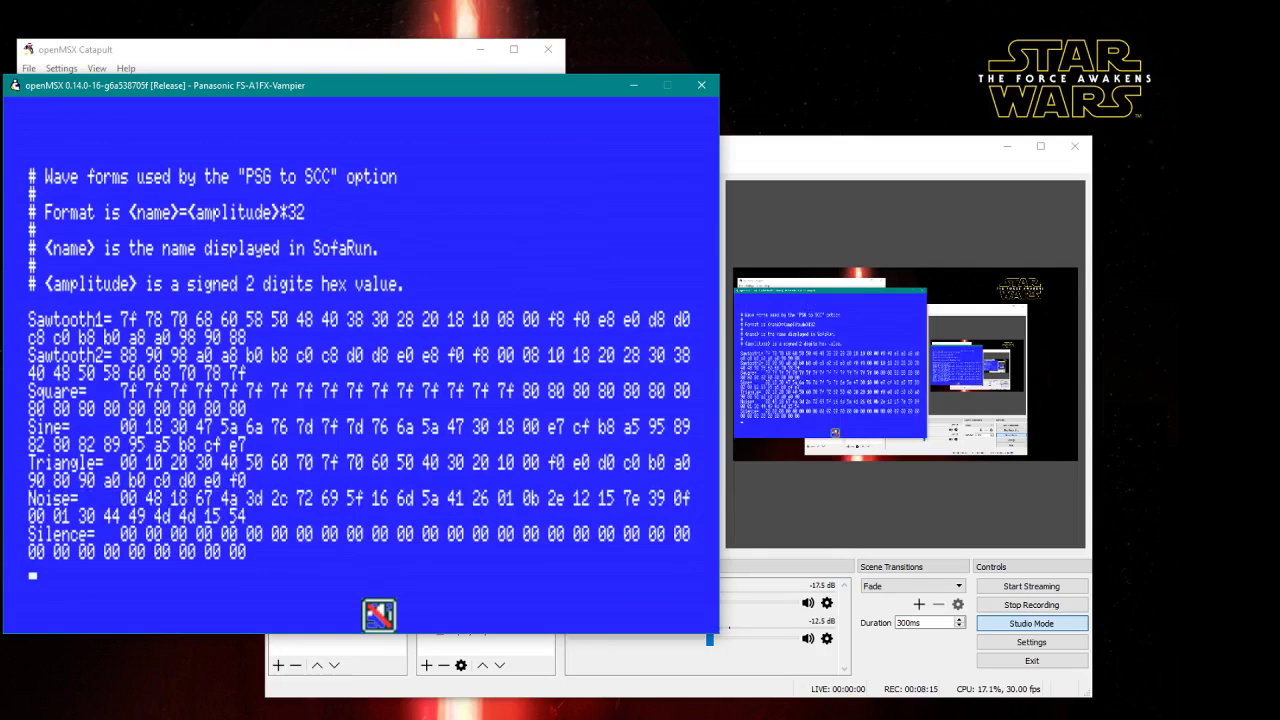
key("Escape")
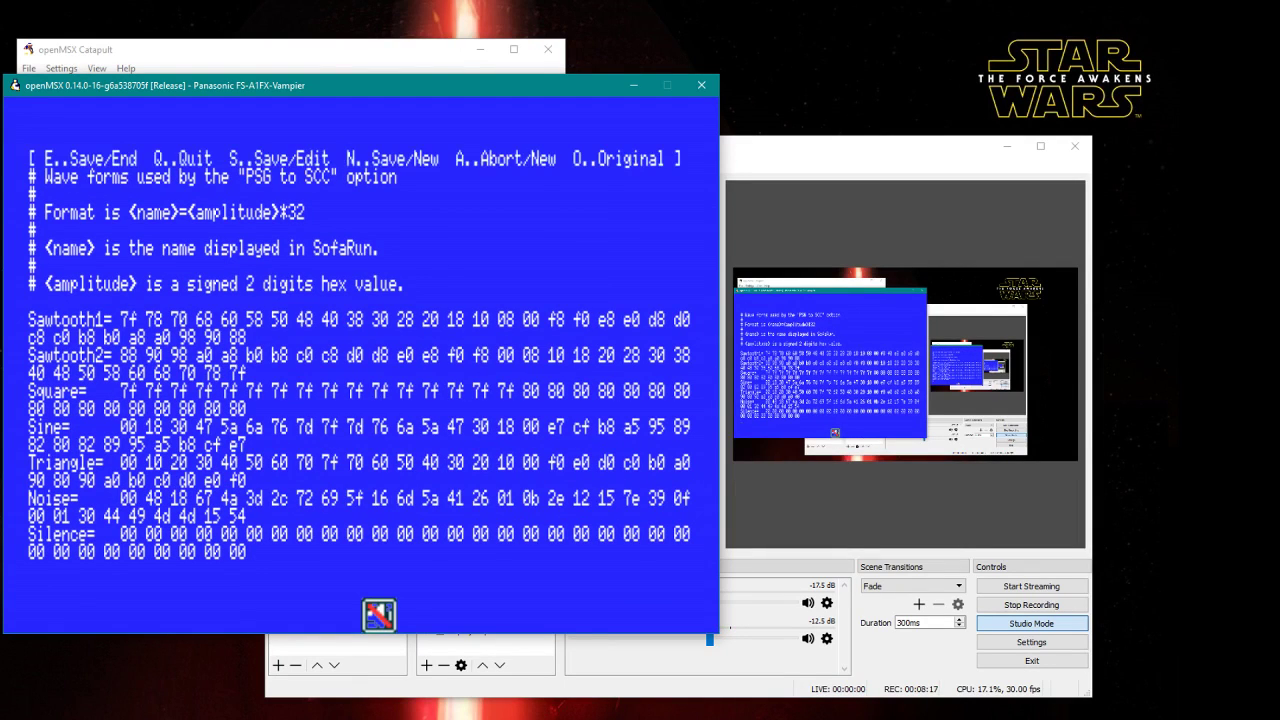
key("q")
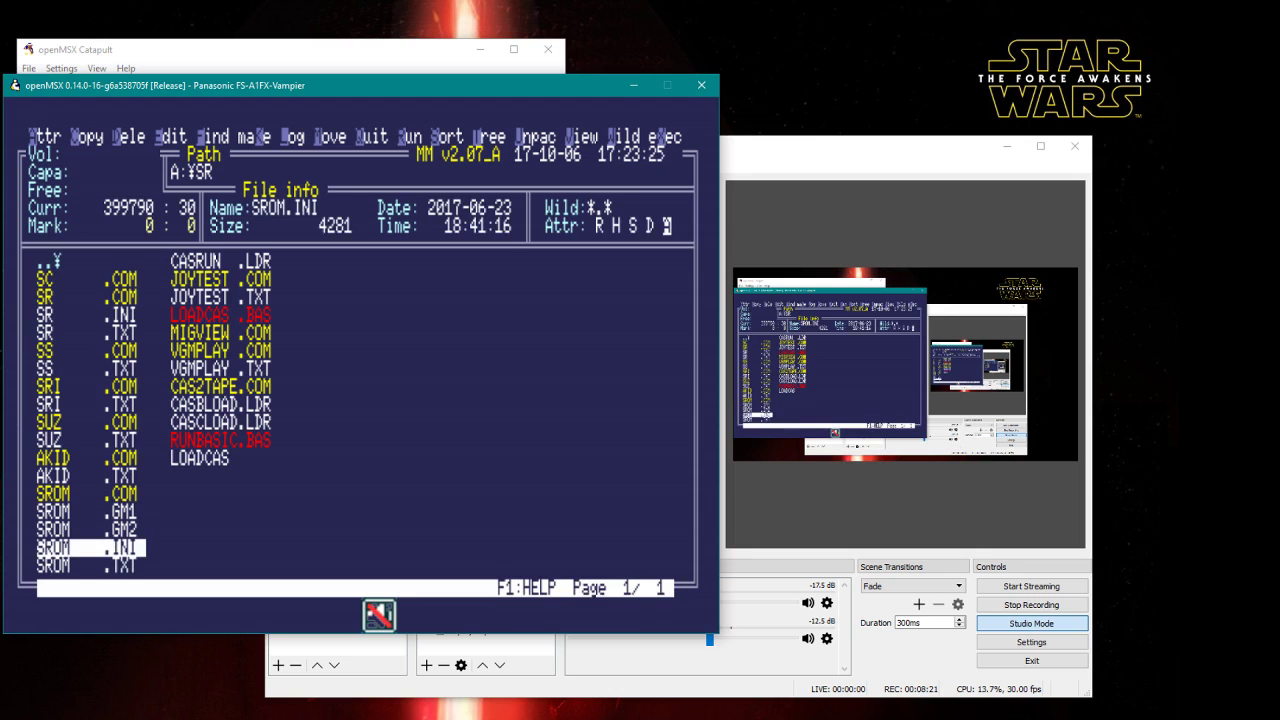
Run SR.COM from the A:\SR directory and continue past the SofaRun splash screen to its file browser.
key("Up")
key("Up")
key("Up")
key("Up")
key("Up")
key("Up")
key("Up")
key("Up")
key("Up")
key("Up")
key("Up")
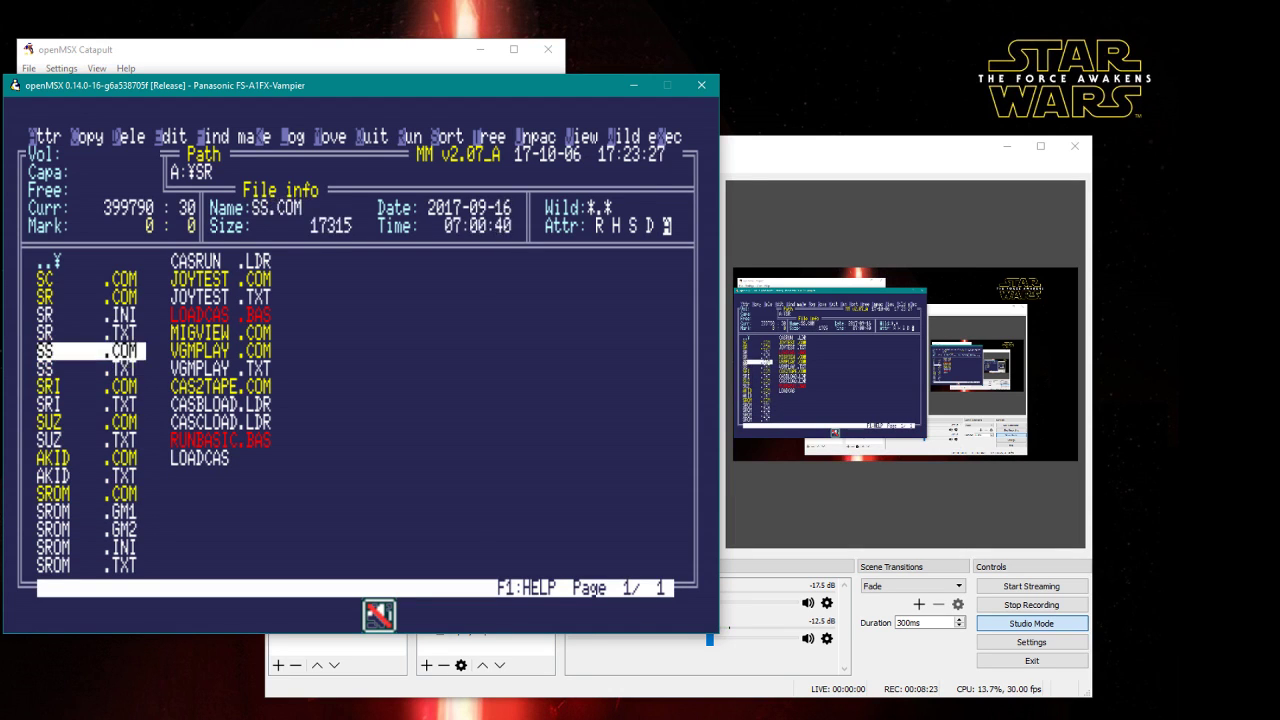
key("Up")
key("Up")
key("Return")
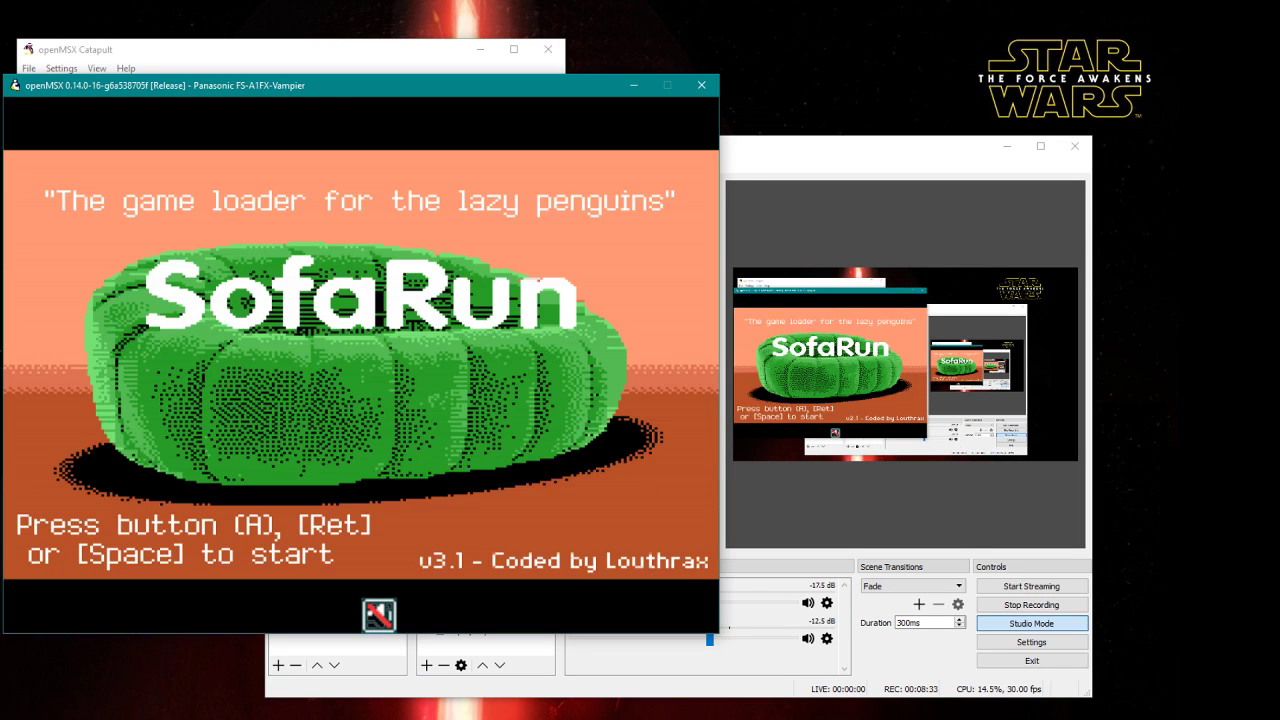
key("Return")
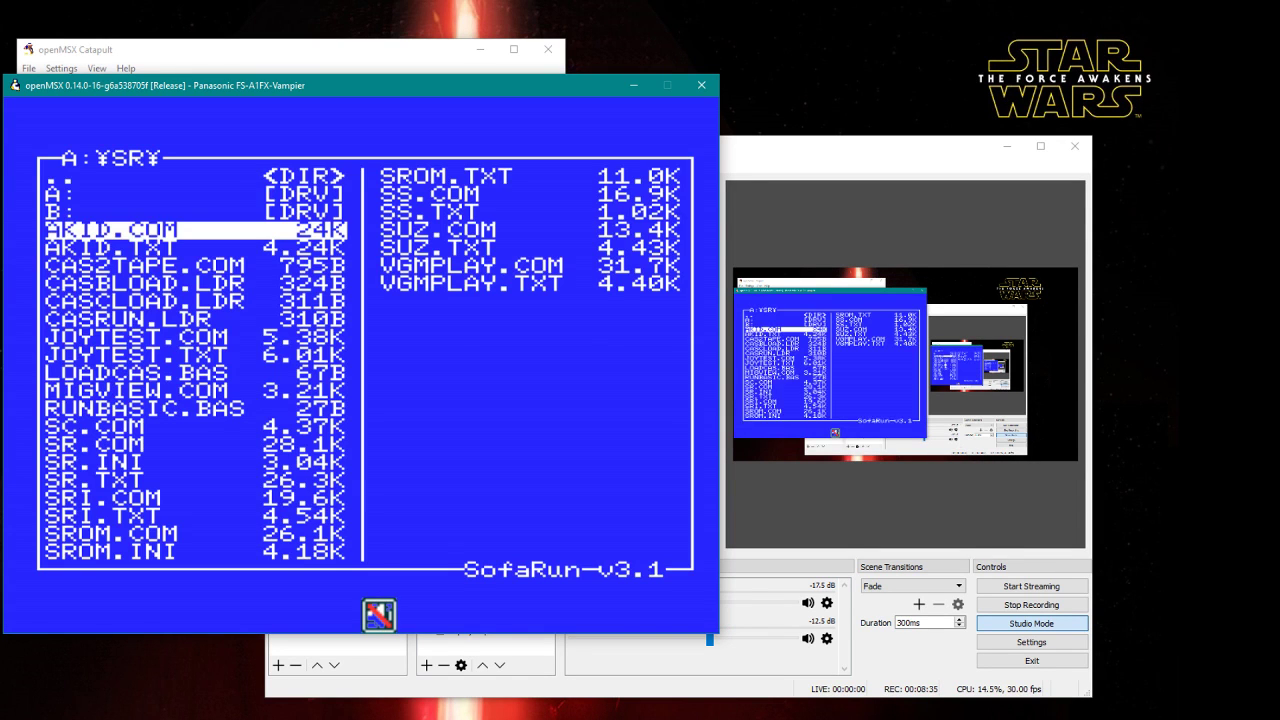
Go up to the root of drive A: in SofaRun and open the ROMS directory.
key("Up")
key("Up")
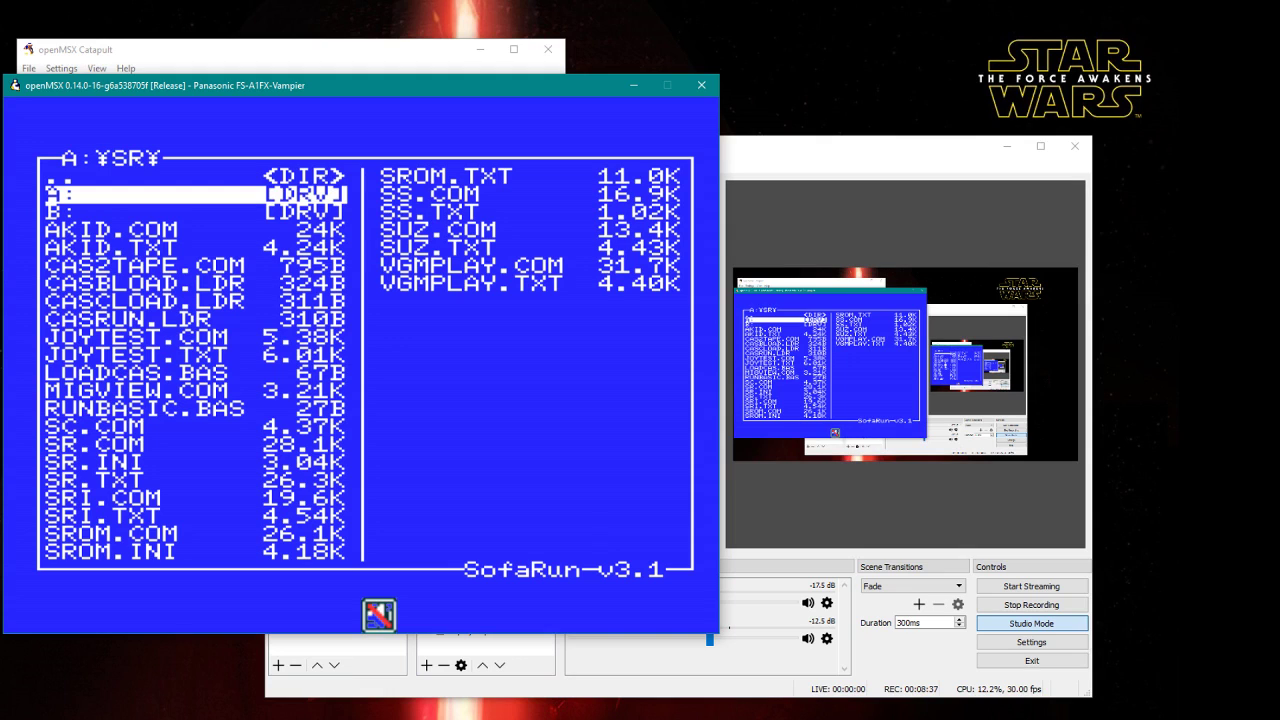
key("Down")
key("Down")
key("Up")
key("Up")
key("Up")
key("Return")
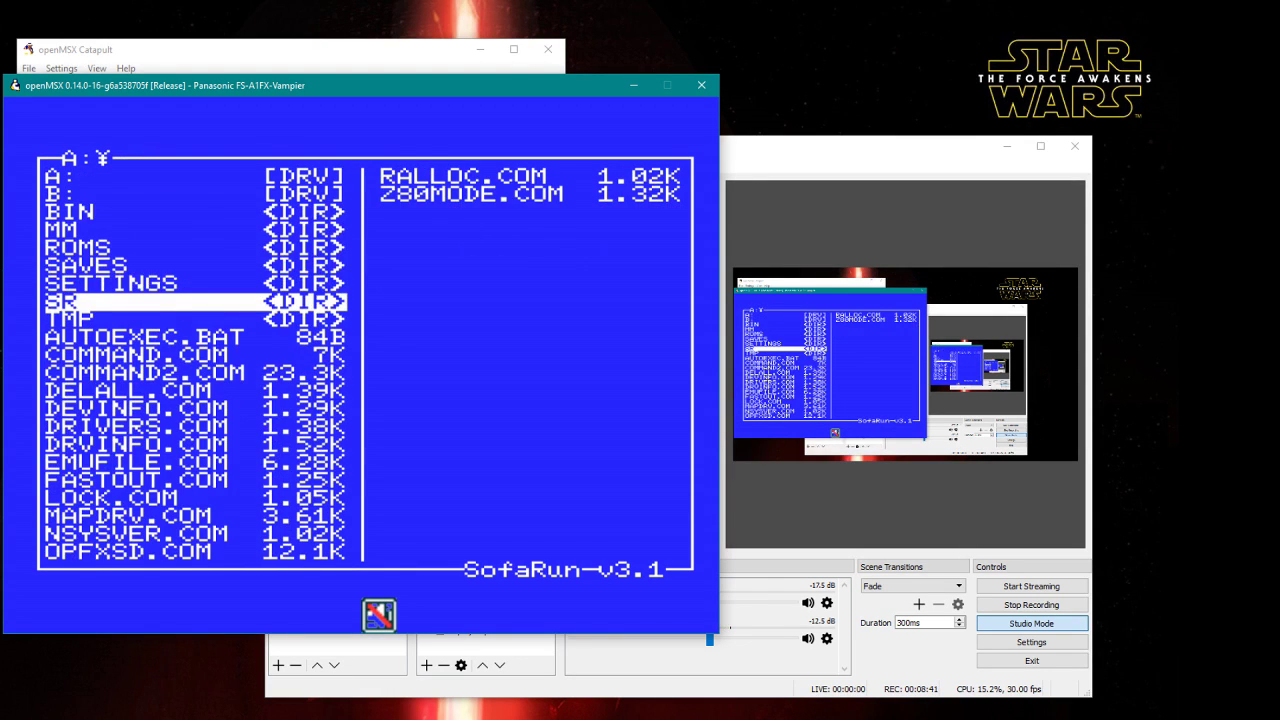
key("Up")
key("Up")
key("Up")
key("Return")
key("Down")
key("Up")
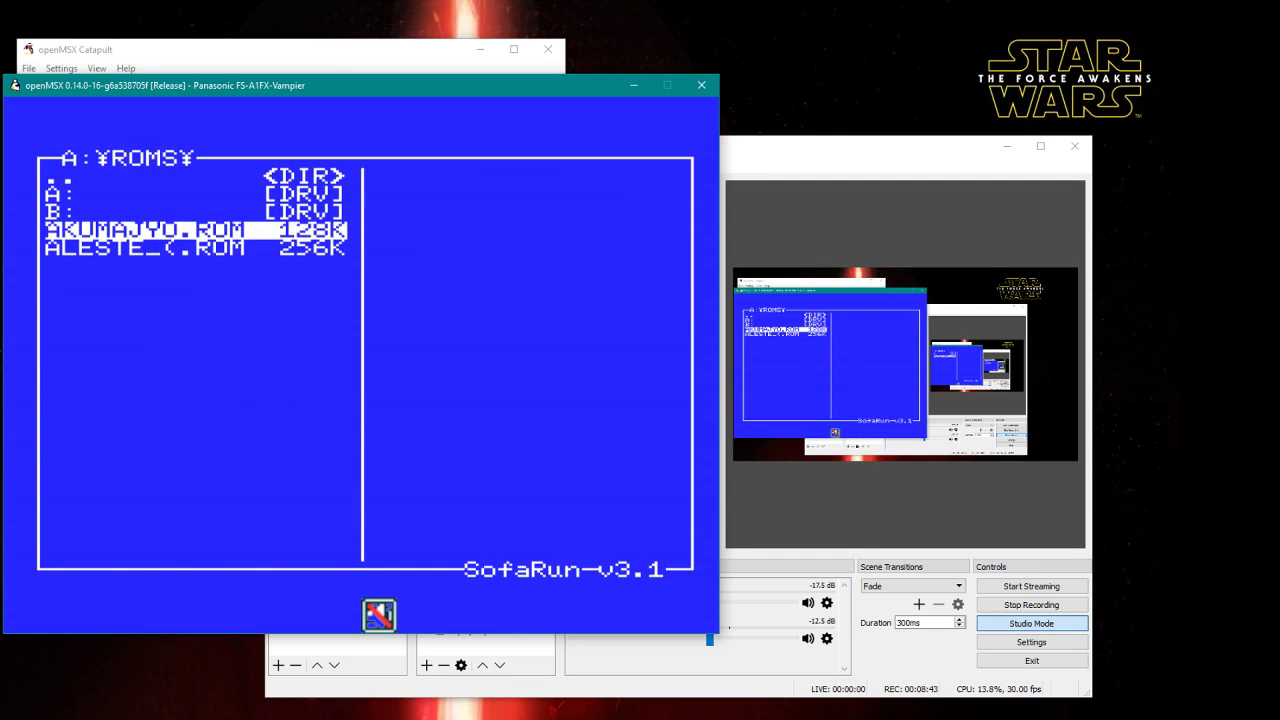
Open the settings of AKUMAJYO.ROM.
key("Return")
key("Down")
key("Return")
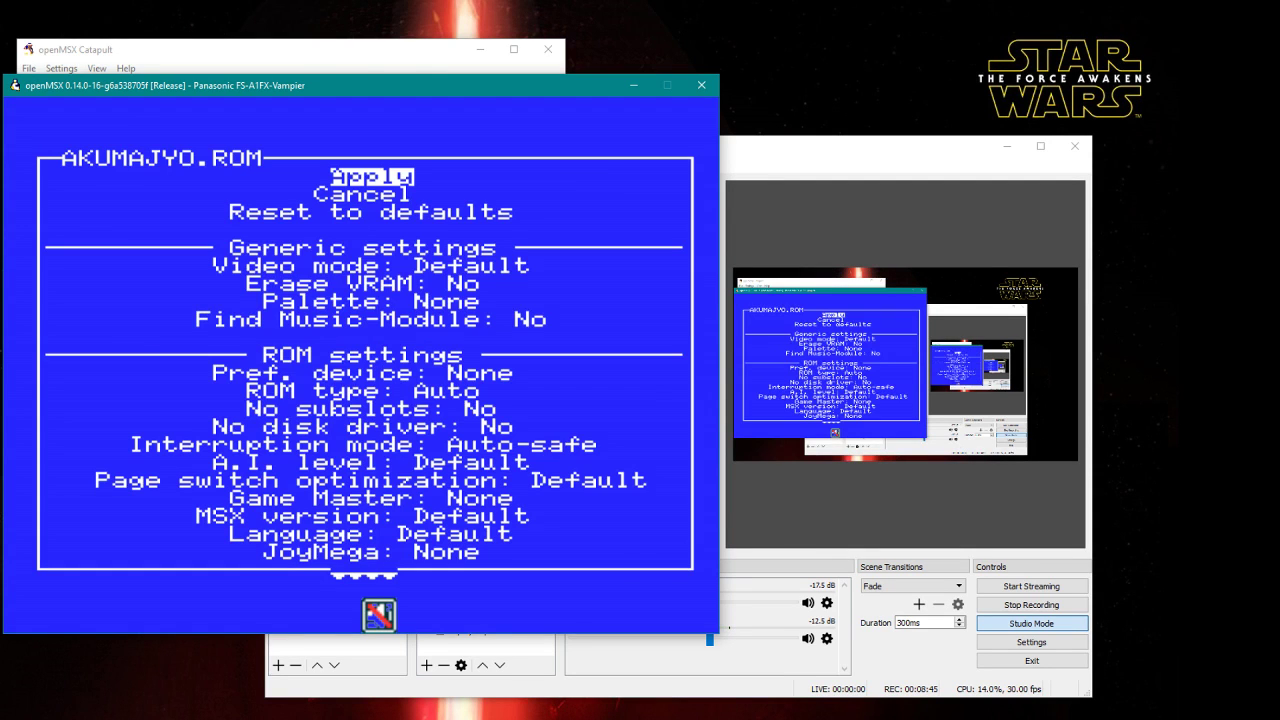
Set the video mode to 60Hz and Erase VRAM to Yes in the generic settings.
key("Down")
key("Down")
key("Down")
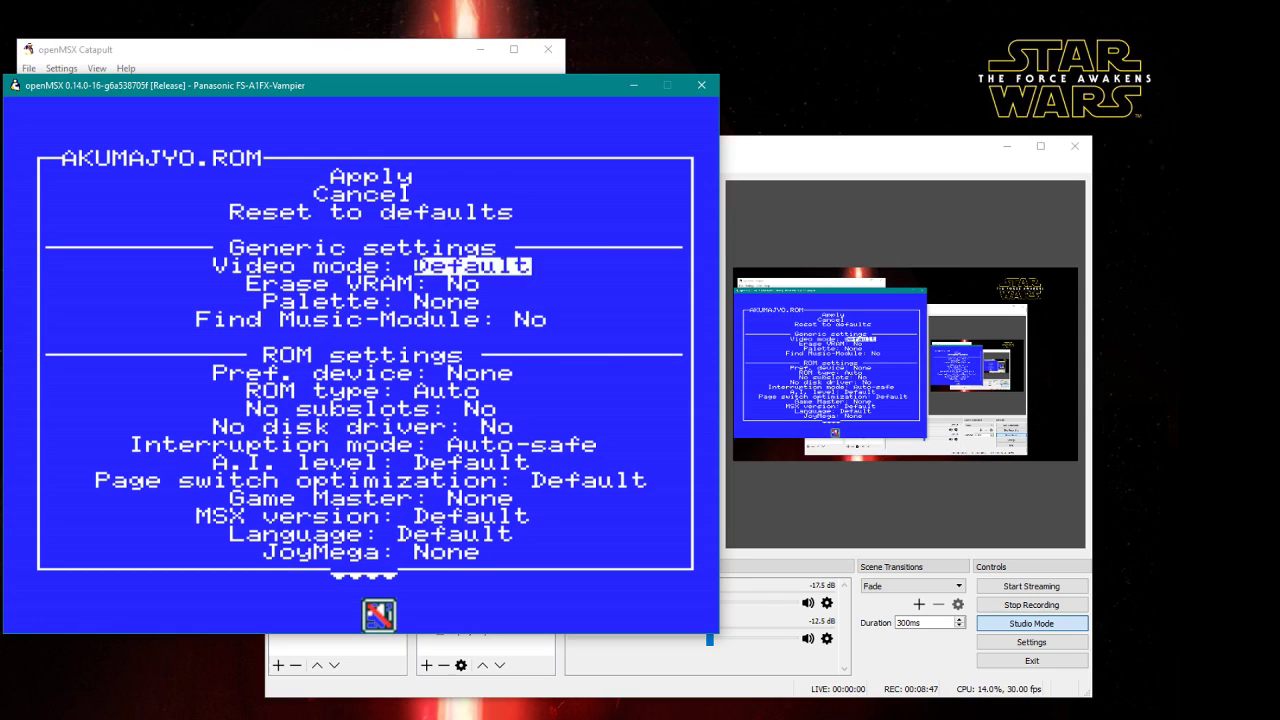
key("Down")
key("Down")
key("Up")
key("Up")
key("Right")
key("Down")
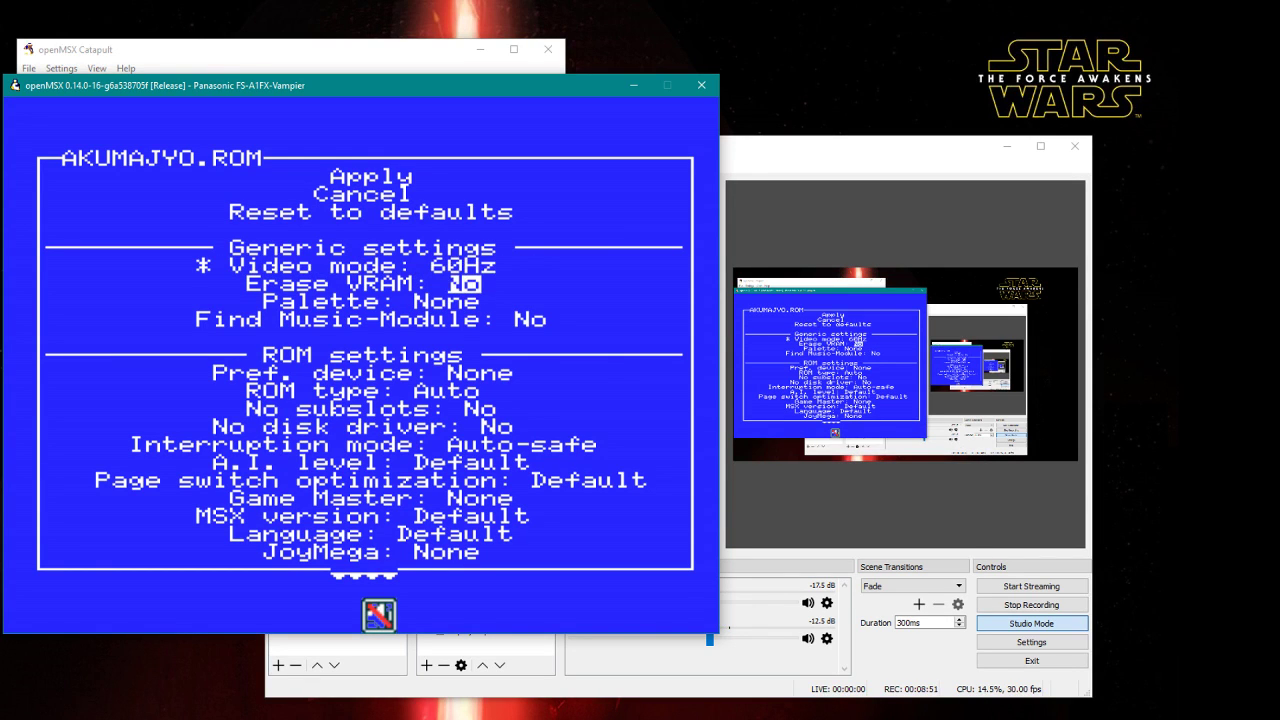
key("Right")
Try ASCII16 as the ROM type and return the setting to Auto.
key("Down")
key("Down")
key("Down")
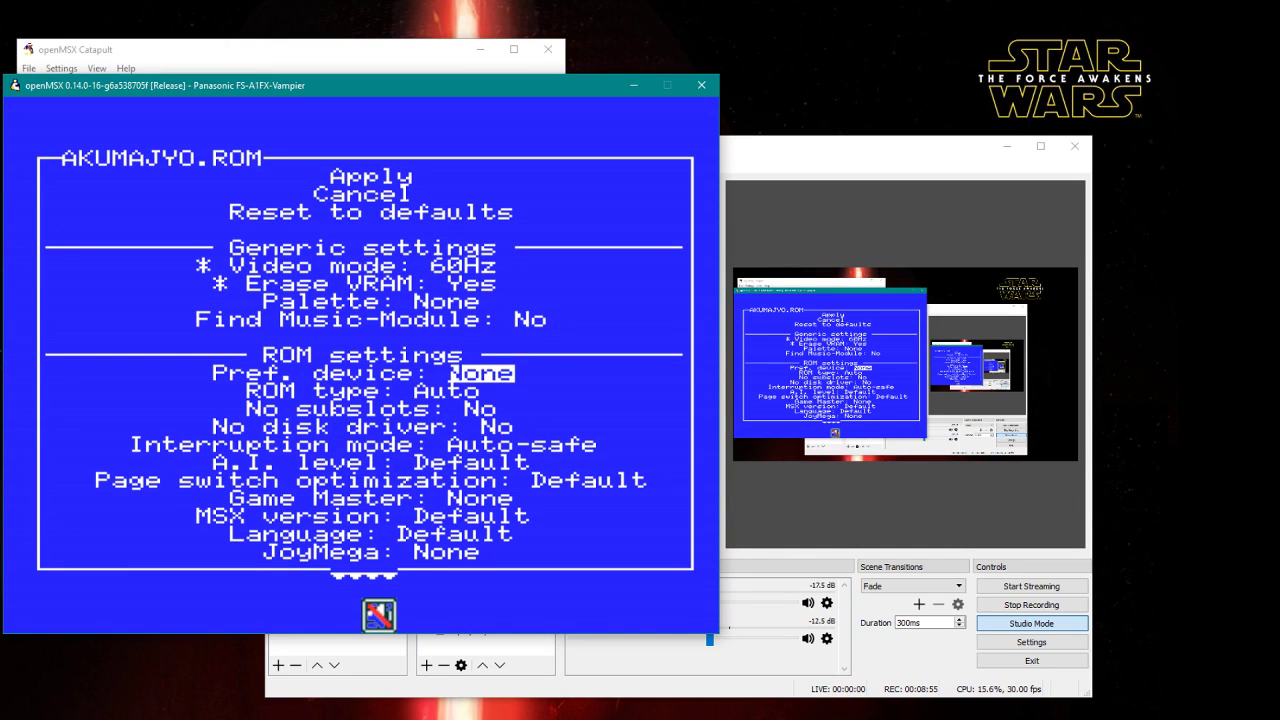
key("Down")
key("Right")
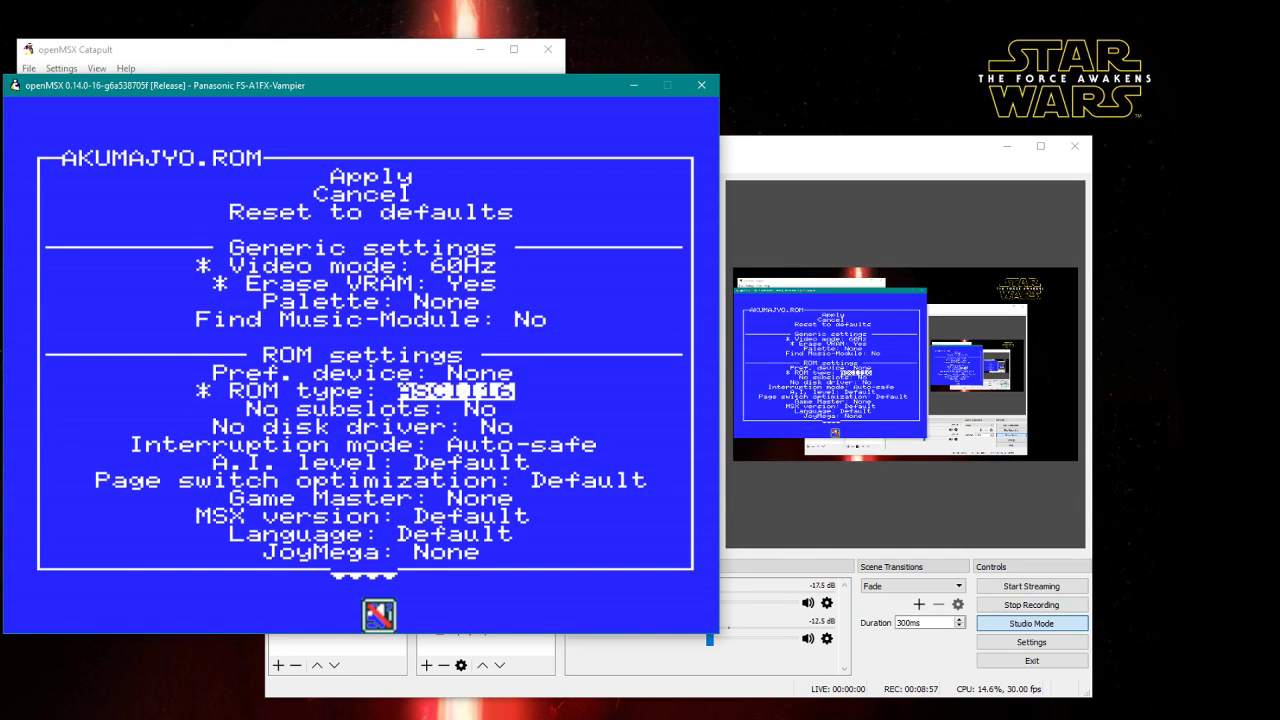
key("Left")
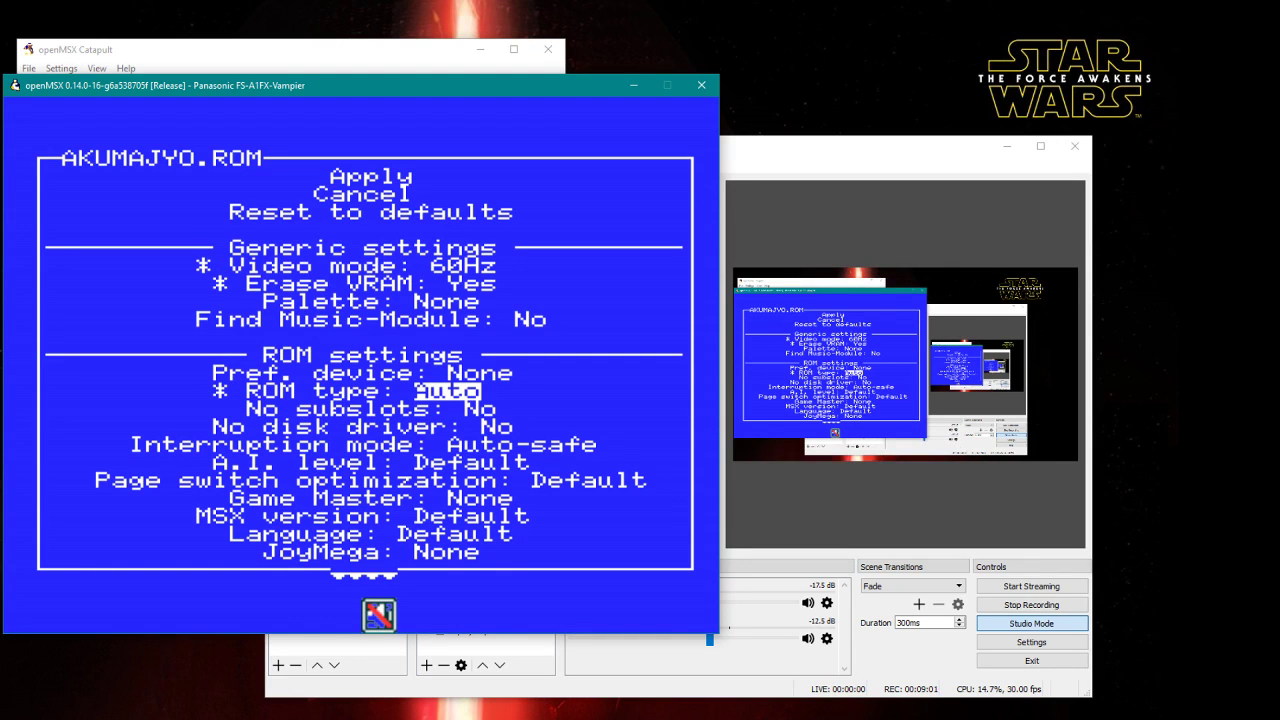
Look through the MSX version choices, including MSX 2, and return the setting to Default.
key("Down")
key("Down")
key("Down")
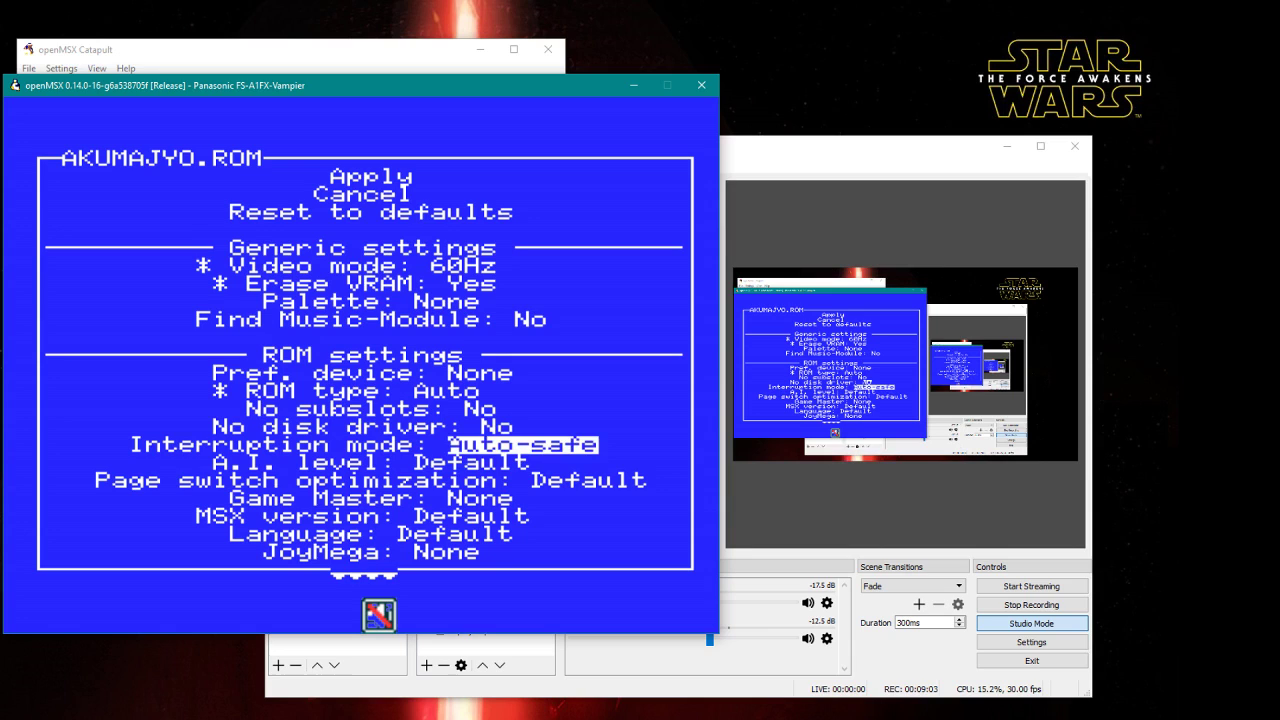
key("Down")
key("Down")
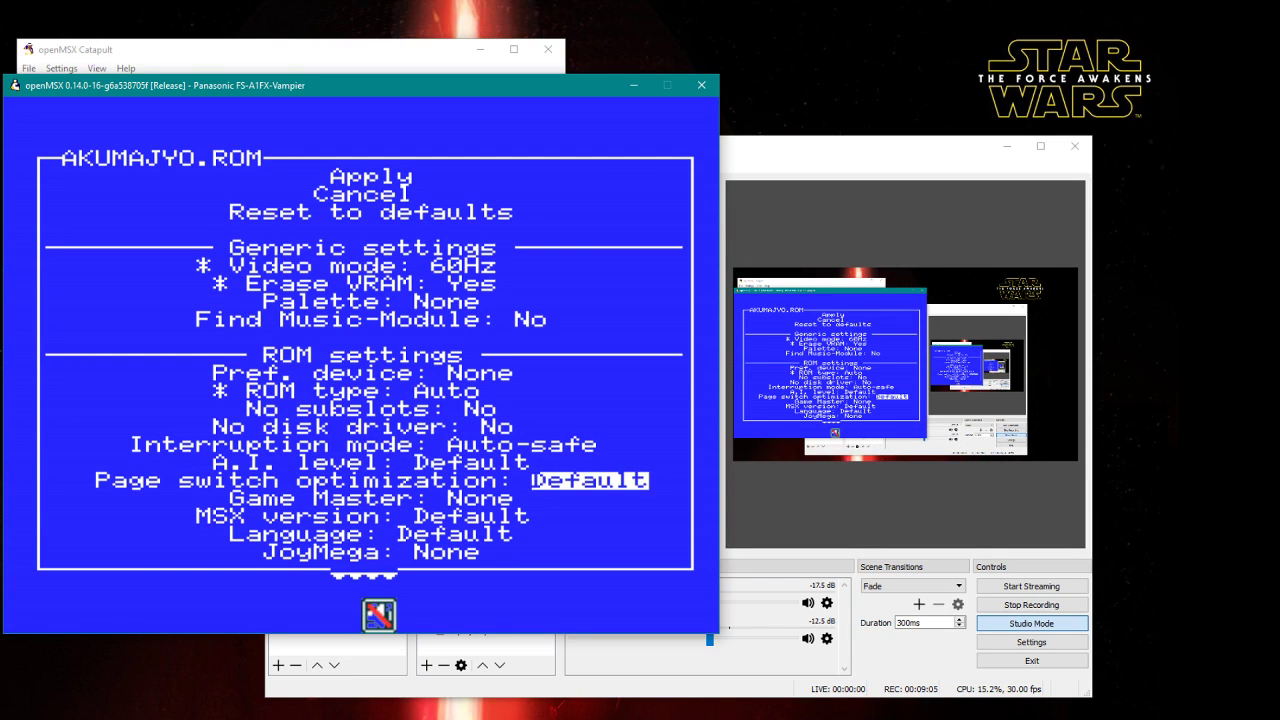
key("Down")
key("Down")
key("Right")
key("Right")
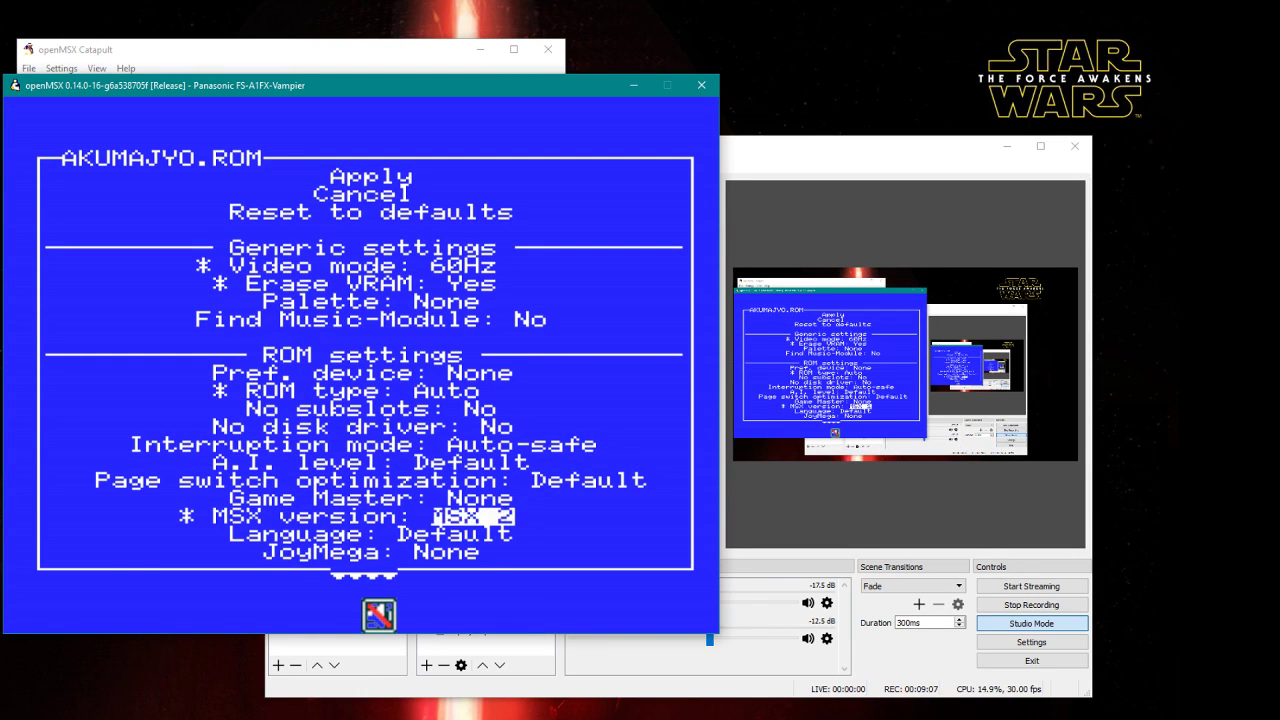
key("Right")
key("Left")
key("Left")
Go through the available languages for the ROM and set the language to International.
key("Down")
key("Right")
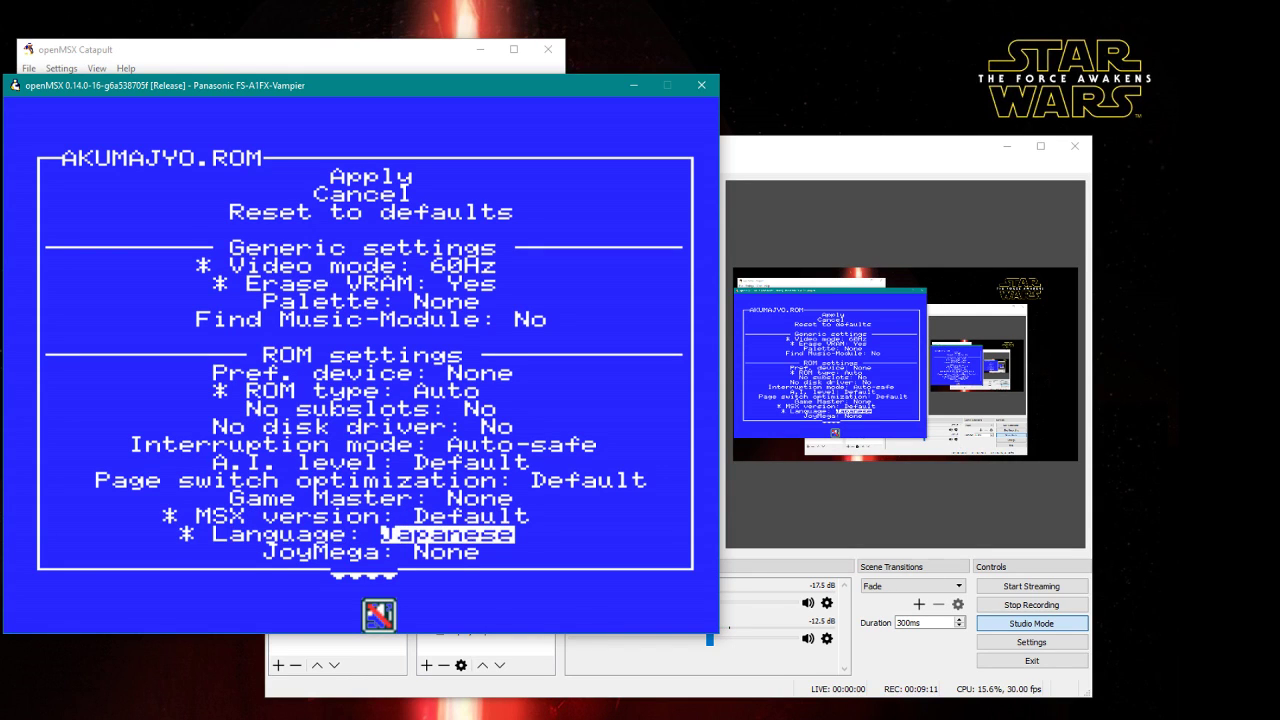
key("Right")
key("Right")
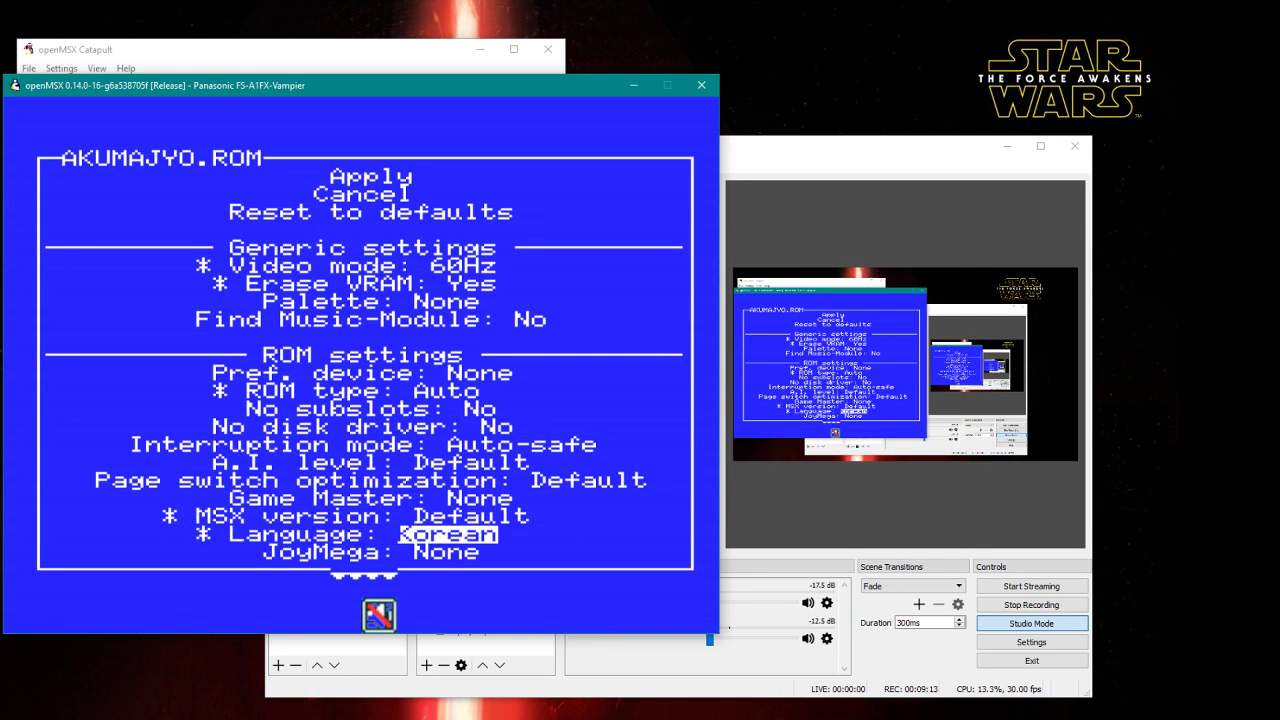
key("Left")
Review the remaining ROM options and the ROM sound settings for External SCC, PSG channels and SCC slot.
key("Down")
key("Down")
key("Down")
key("Down")
key("Down")
key("Down")
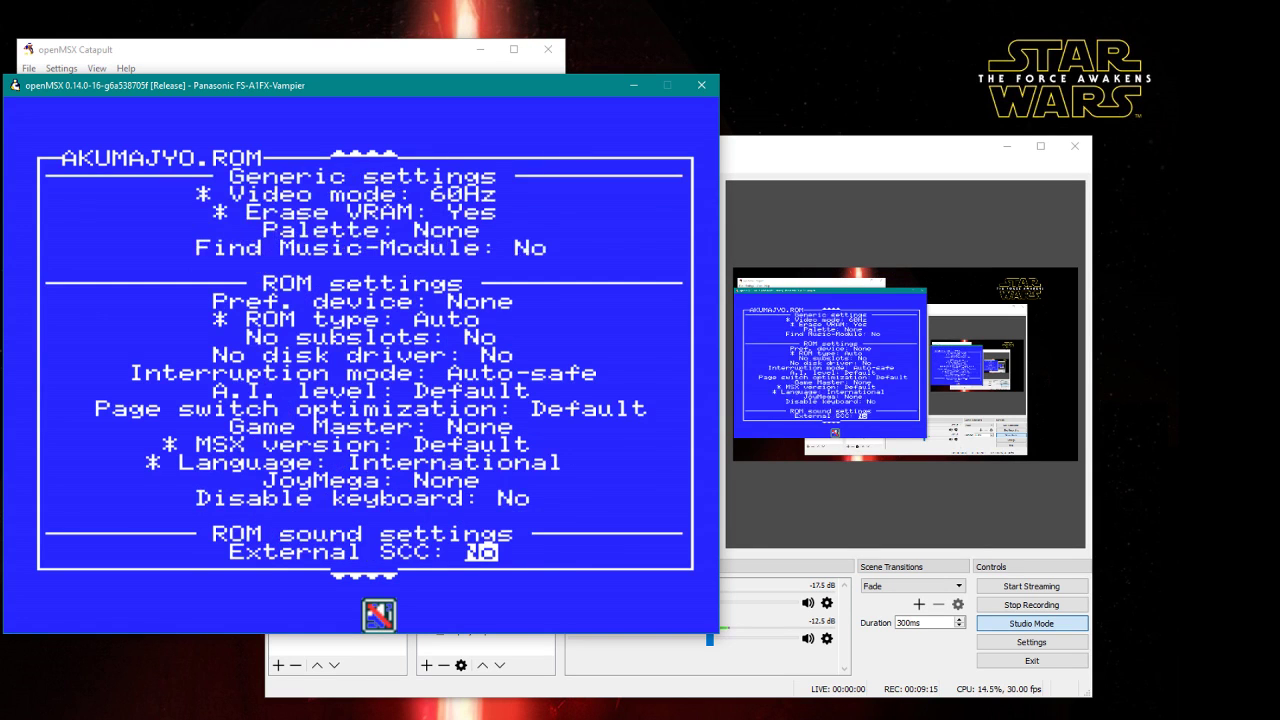
key("Down")
key("Down")
key("Down")
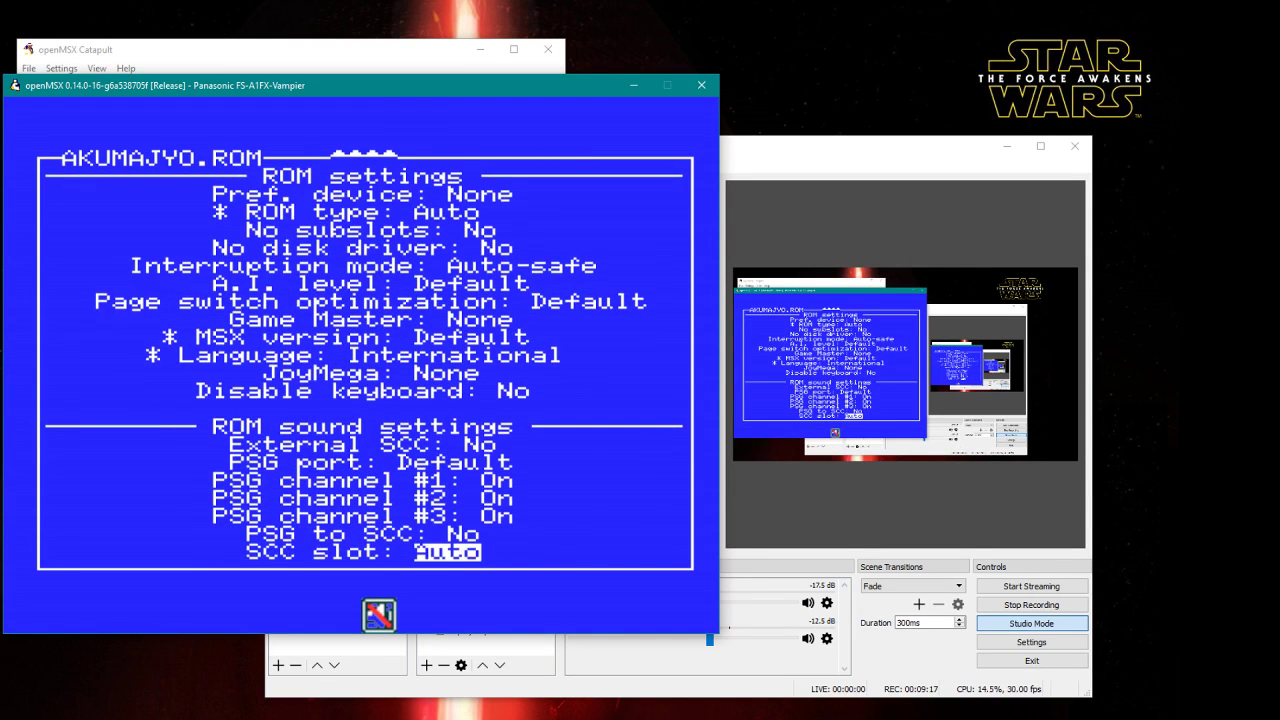
Apply the settings for AKUMAJYO.ROM, load it to the MegaFlashROM SCC+ SD and launch it.
key("Down")
key("Return")
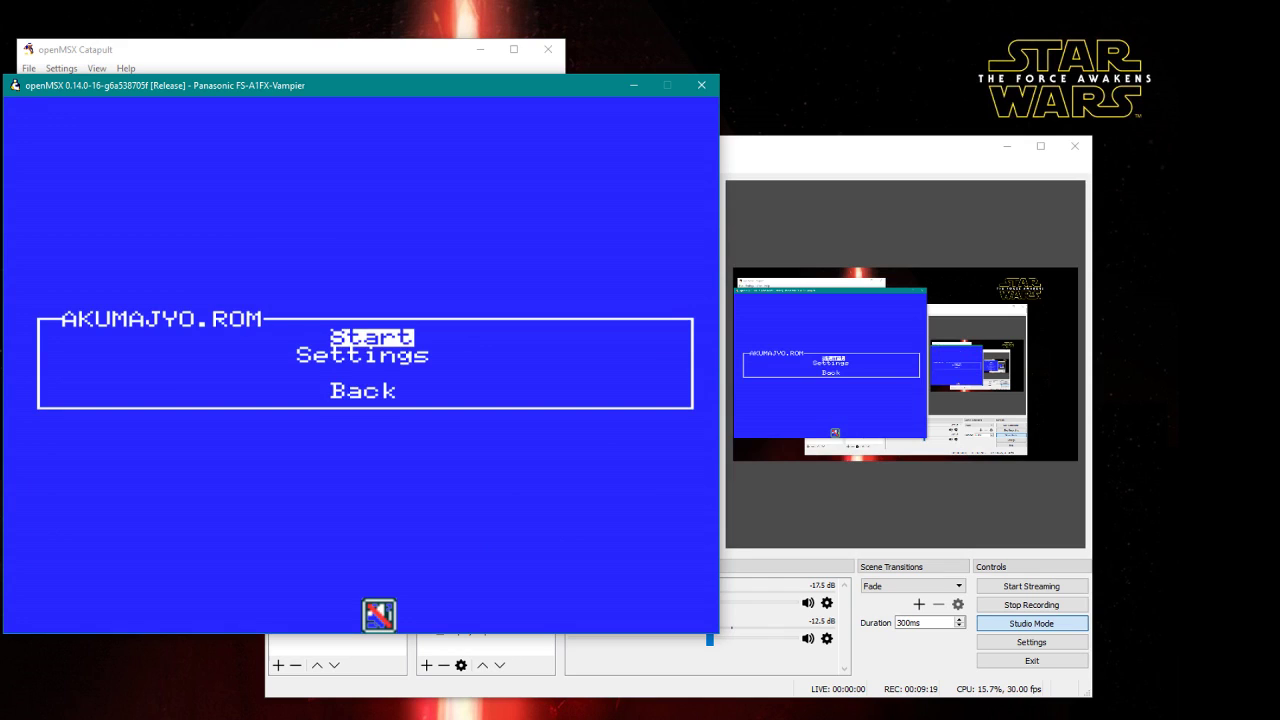
key("Return")
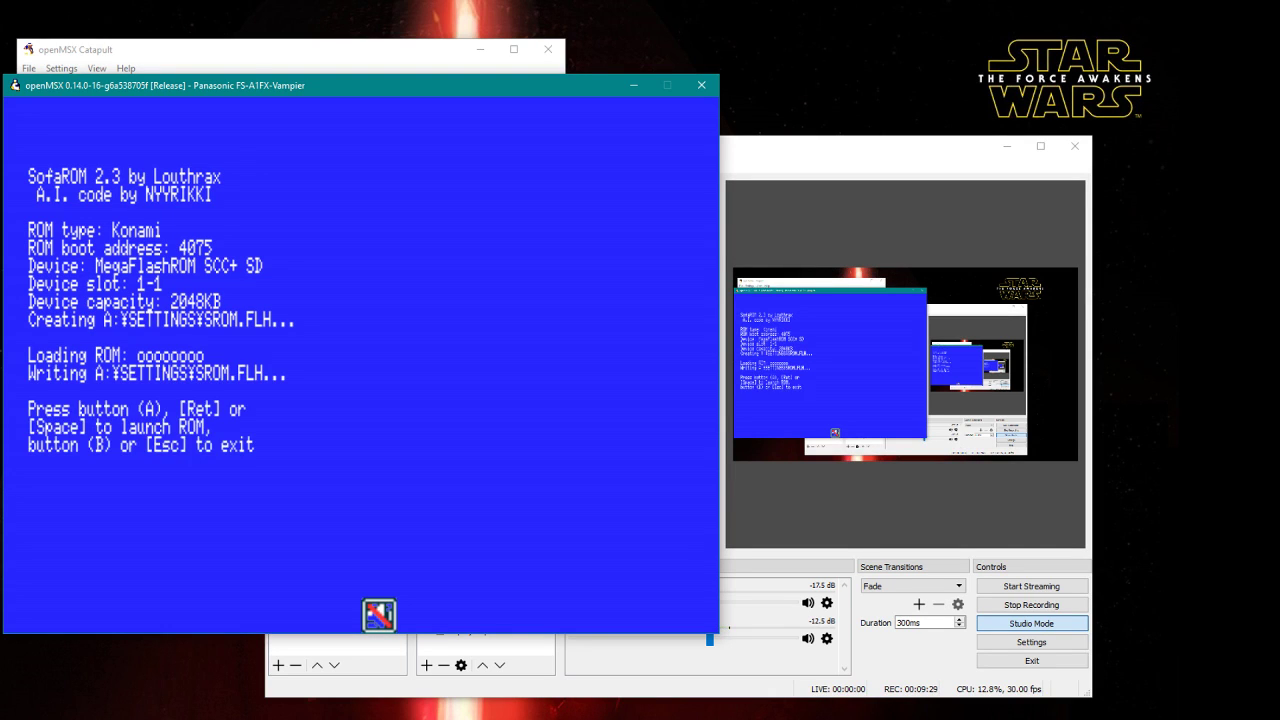
key("Return")
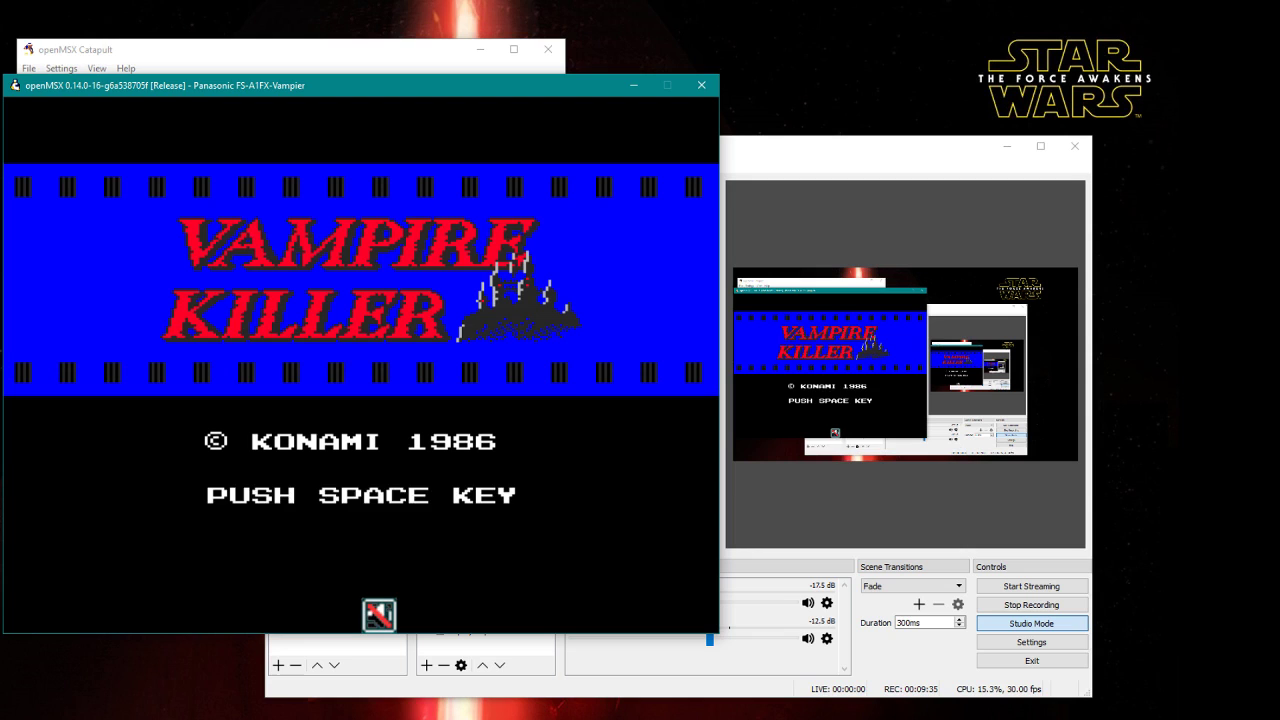
Start a Vampire Killer game and play past the statue and the first fire brazier to test the ROM.
key("space")
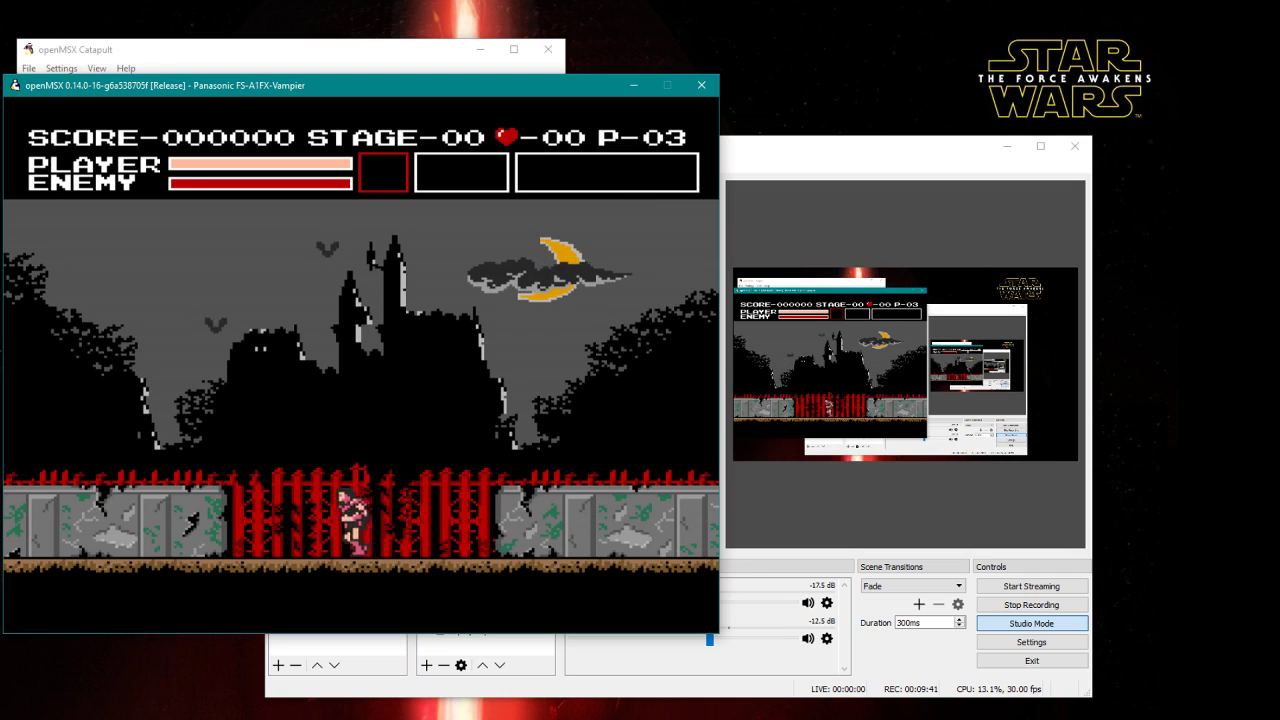
key("Up")
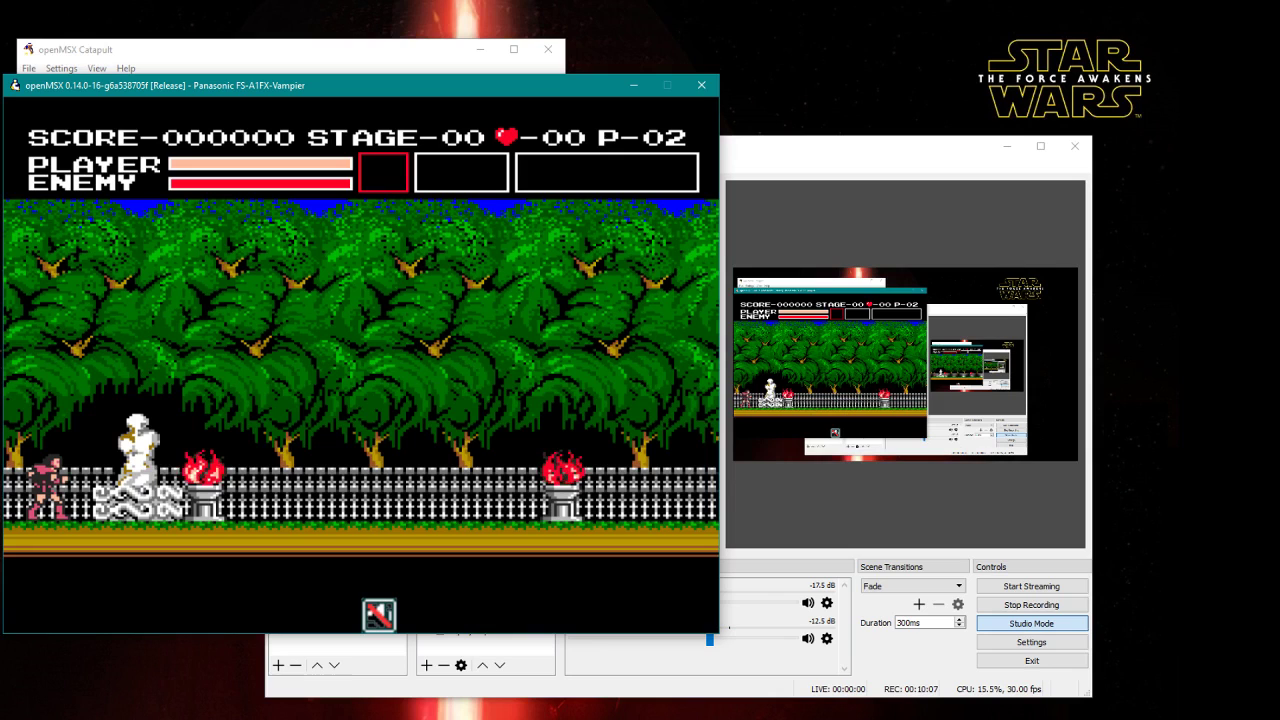
key("Right")
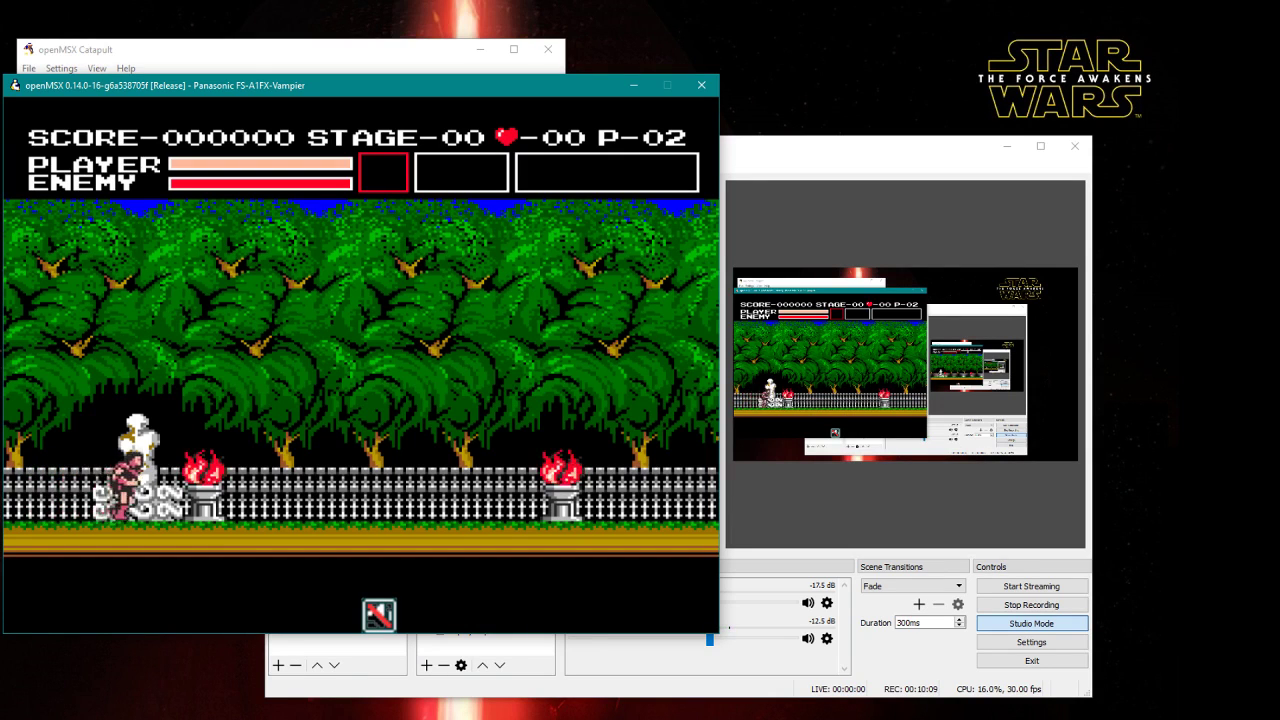
key("space")
key("Right")
key("Up")
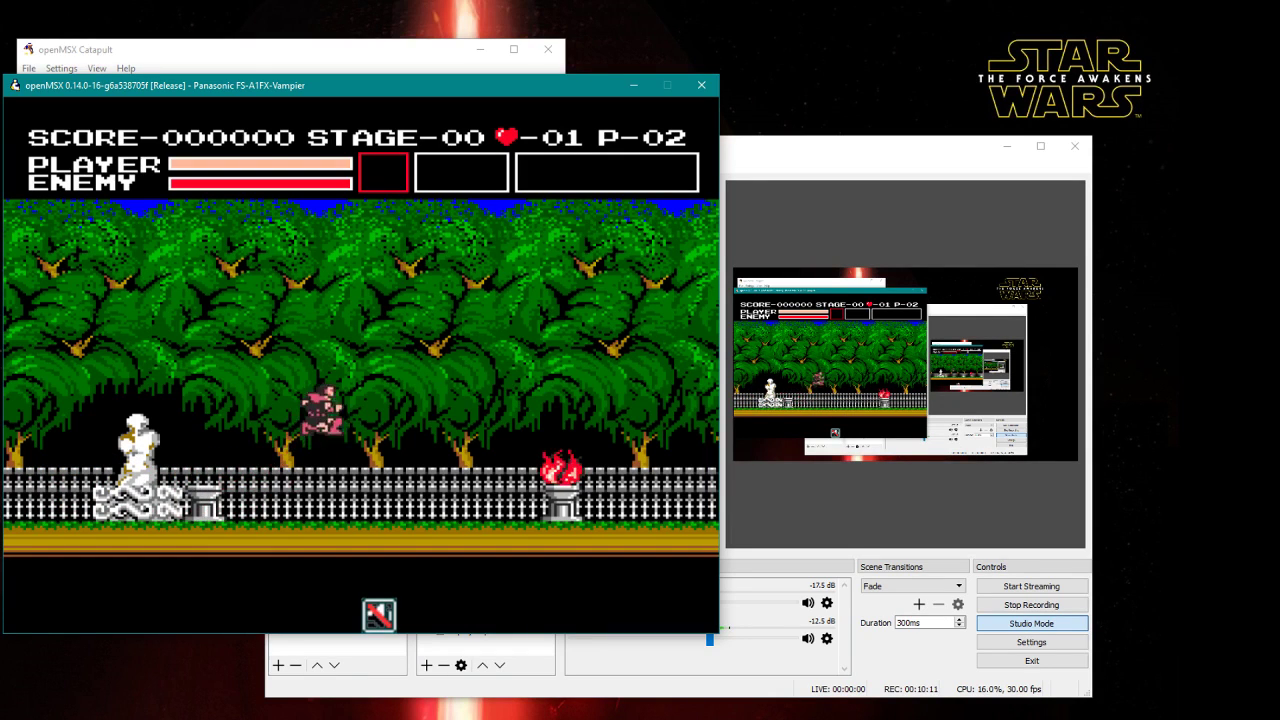
Play past the second fire brazier in Vampire Killer, breaking its flame, collecting the heart and jumping onward along the fence.
key("space")
key("Right")
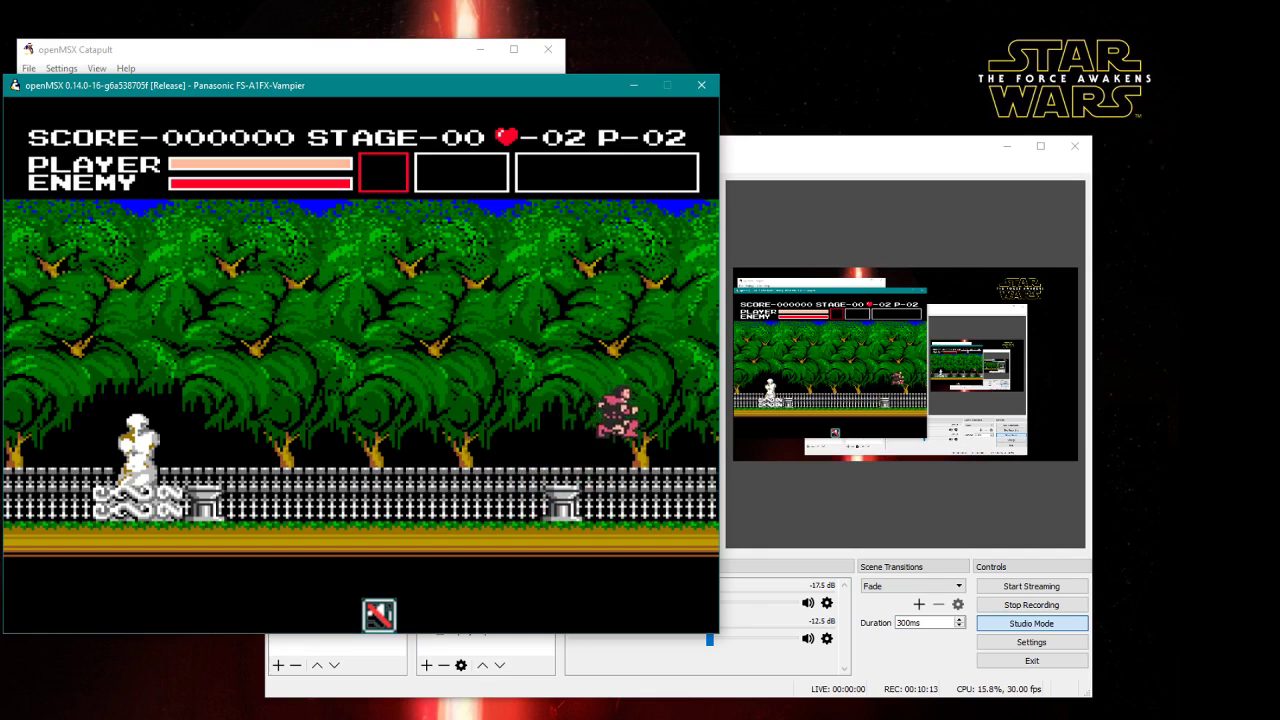